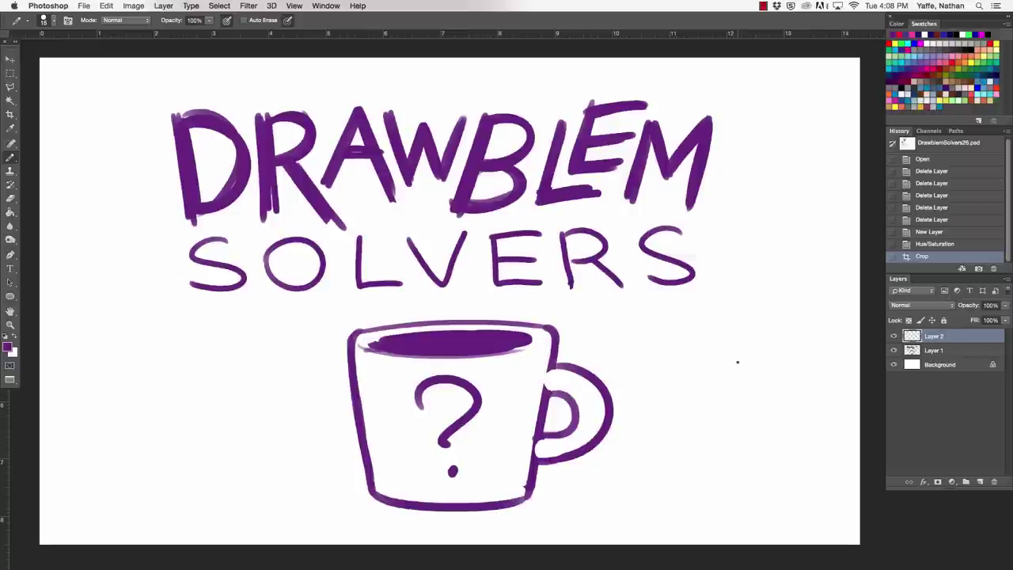
Step: Hide Layer 1 and pencil a slanted four-sided monitor outline on Layer 2 over the left part of the canvas
click(893, 350)
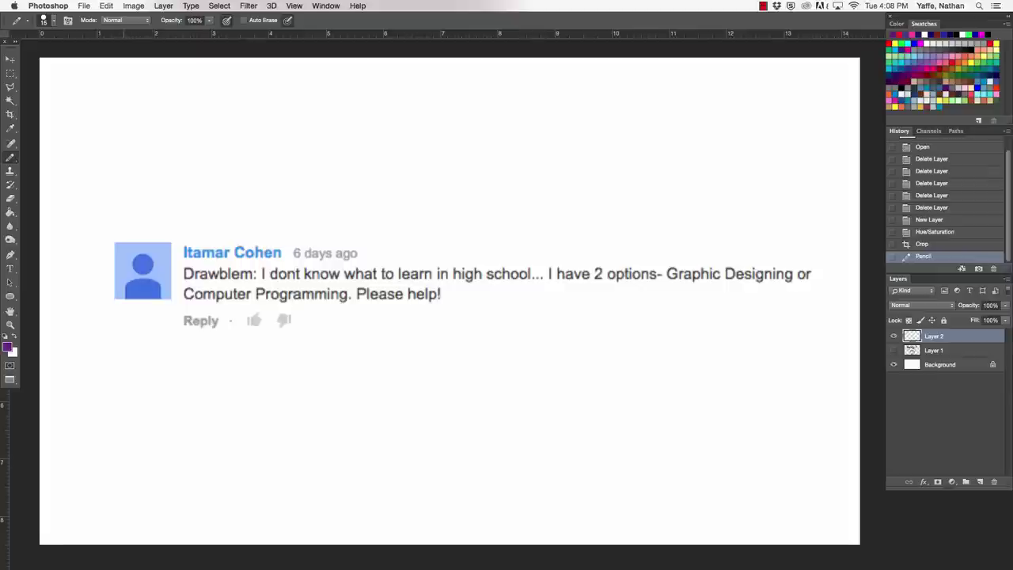
mouse_move(124, 250)
mouse_down()
mouse_move(260, 232)
mouse_move(303, 325)
mouse_up()
drag(178, 332, 294, 323)
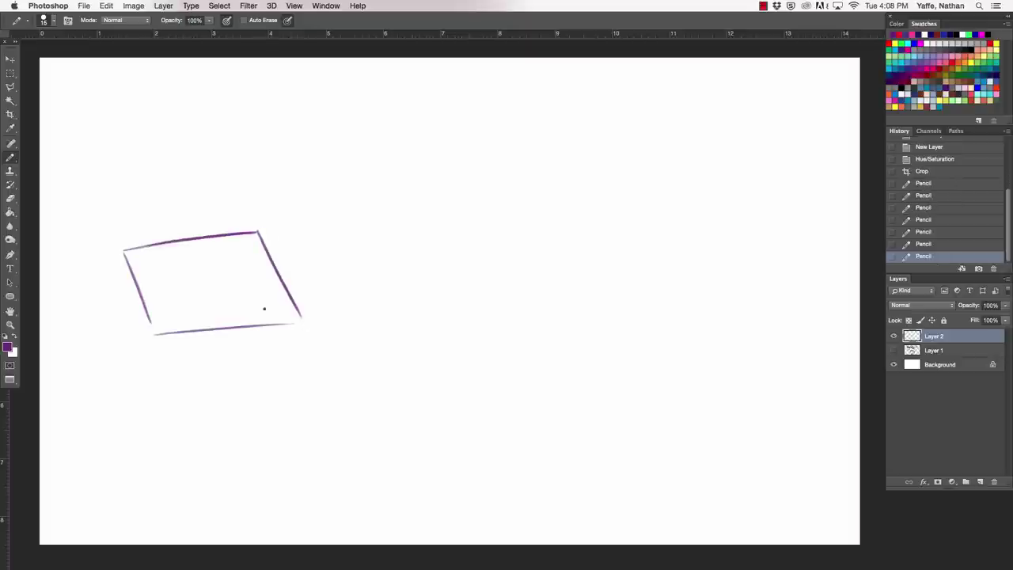
Step: Sketch crossed stand legs beneath the monitor and erase the parts that overlap the screen
mouse_move(163, 293)
mouse_down()
mouse_move(211, 322)
mouse_move(178, 290)
mouse_move(227, 311)
mouse_move(213, 309)
mouse_move(218, 278)
mouse_move(234, 315)
mouse_up()
mouse_move(191, 345)
mouse_down()
mouse_move(200, 325)
mouse_move(178, 363)
mouse_move(198, 363)
mouse_up()
mouse_move(198, 363)
mouse_down()
mouse_move(213, 330)
mouse_move(251, 358)
mouse_up()
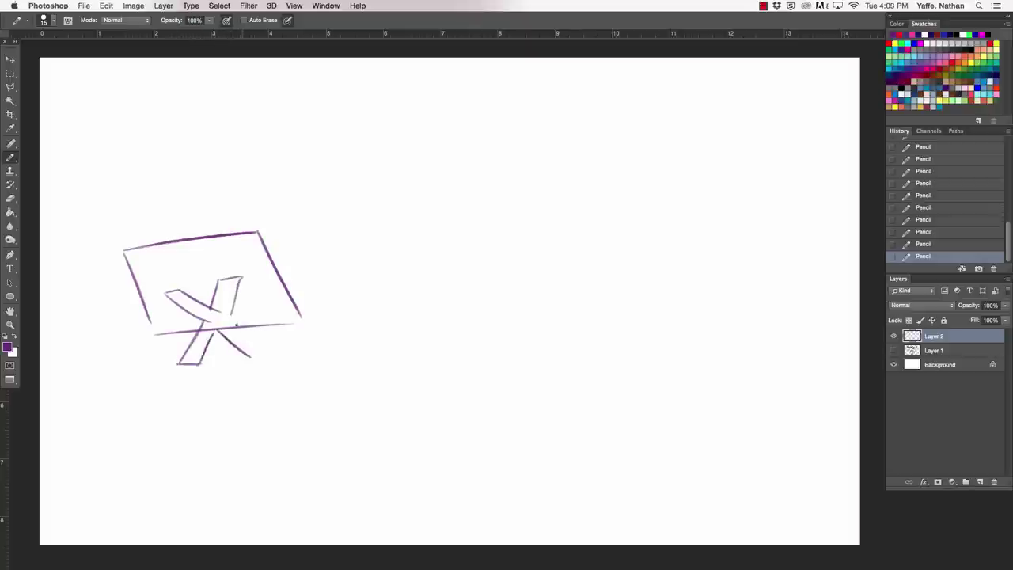
drag(234, 324, 270, 353)
key(e)
mouse_move(207, 309)
mouse_down()
mouse_move(228, 287)
mouse_move(232, 311)
mouse_move(207, 299)
mouse_move(206, 327)
mouse_move(231, 324)
mouse_move(241, 276)
mouse_move(194, 315)
mouse_move(166, 293)
mouse_move(198, 272)
mouse_up()
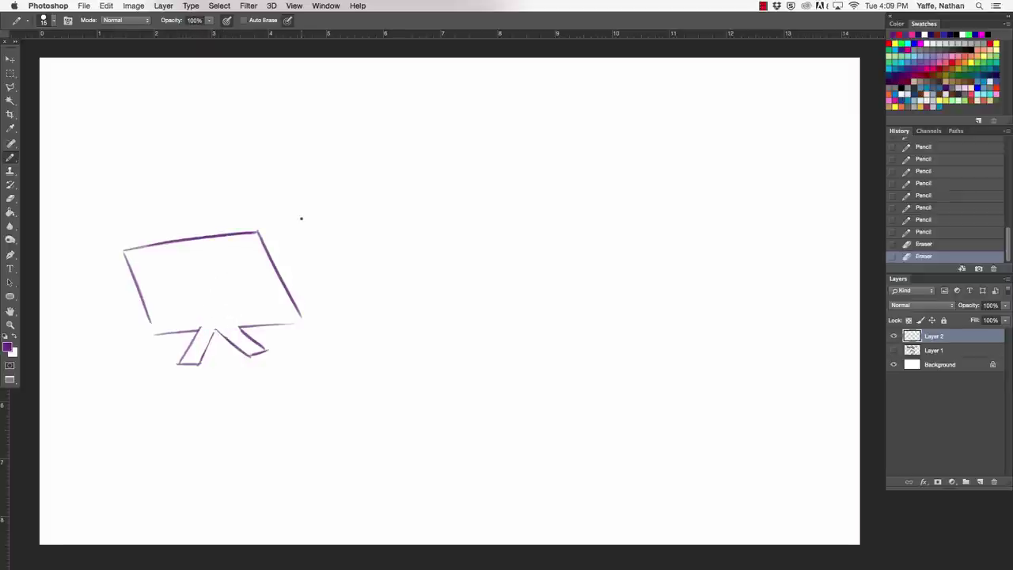
Step: Join the stand's legs with a short cap, add a middle leg, and erase stray overlapping lines
mouse_move(199, 324)
mouse_down()
mouse_move(232, 321)
mouse_move(264, 349)
mouse_move(240, 327)
mouse_up()
mouse_move(217, 329)
mouse_down()
mouse_move(250, 355)
mouse_move(223, 364)
mouse_up()
mouse_move(198, 324)
mouse_down()
mouse_move(160, 369)
mouse_move(191, 364)
mouse_move(208, 333)
mouse_up()
mouse_move(204, 368)
mouse_down()
mouse_move(211, 328)
mouse_move(186, 364)
mouse_move(212, 333)
mouse_move(209, 369)
mouse_move(231, 364)
mouse_move(222, 367)
mouse_up()
click(212, 336)
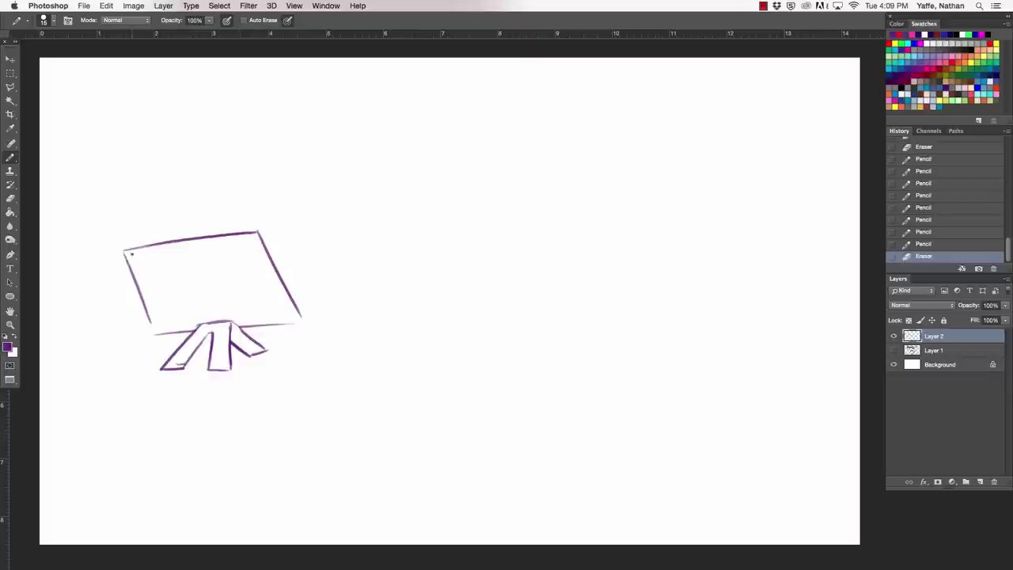
Step: Draw inner bezel lines along the monitor's top and right edges
click(130, 254)
drag(131, 255, 213, 242)
mouse_move(190, 246)
mouse_down()
mouse_move(255, 237)
mouse_move(285, 306)
mouse_up()
drag(264, 260, 292, 318)
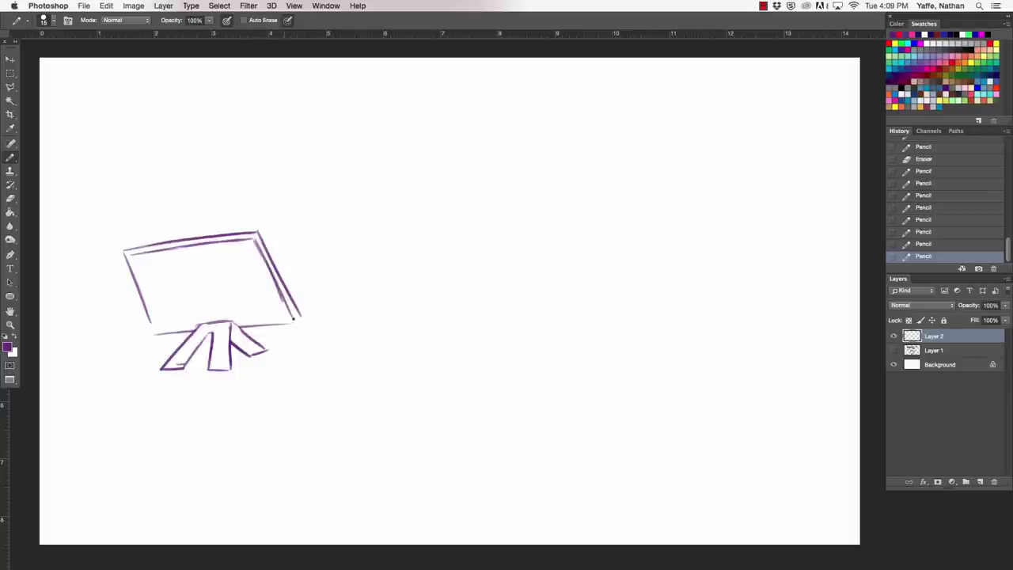
Step: Sketch the desk line on both sides of the stand and close the monitor outline's lower-left corner
mouse_move(275, 282)
mouse_down()
mouse_move(323, 337)
mouse_move(375, 337)
mouse_up()
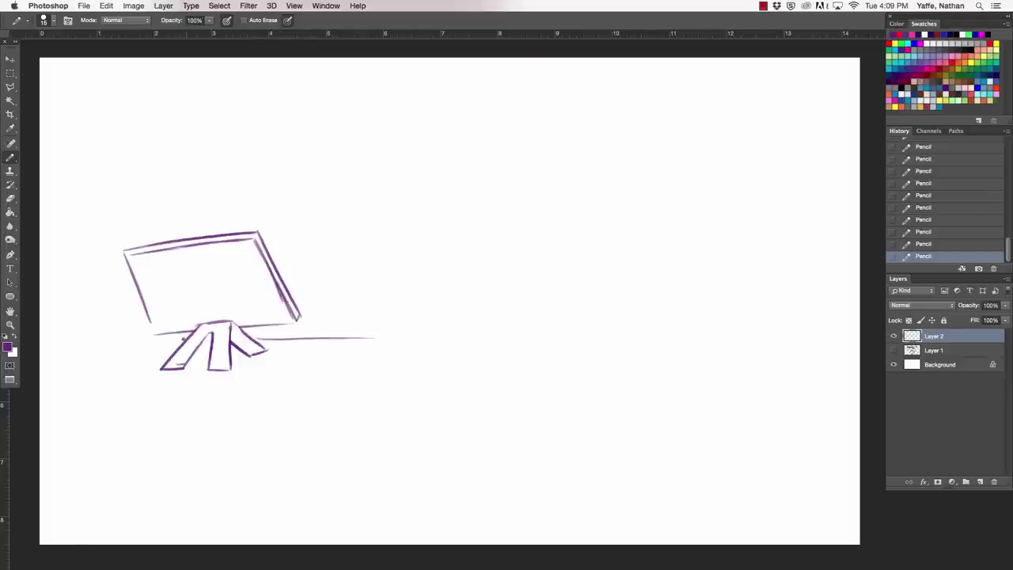
drag(127, 347, 184, 341)
drag(113, 350, 182, 341)
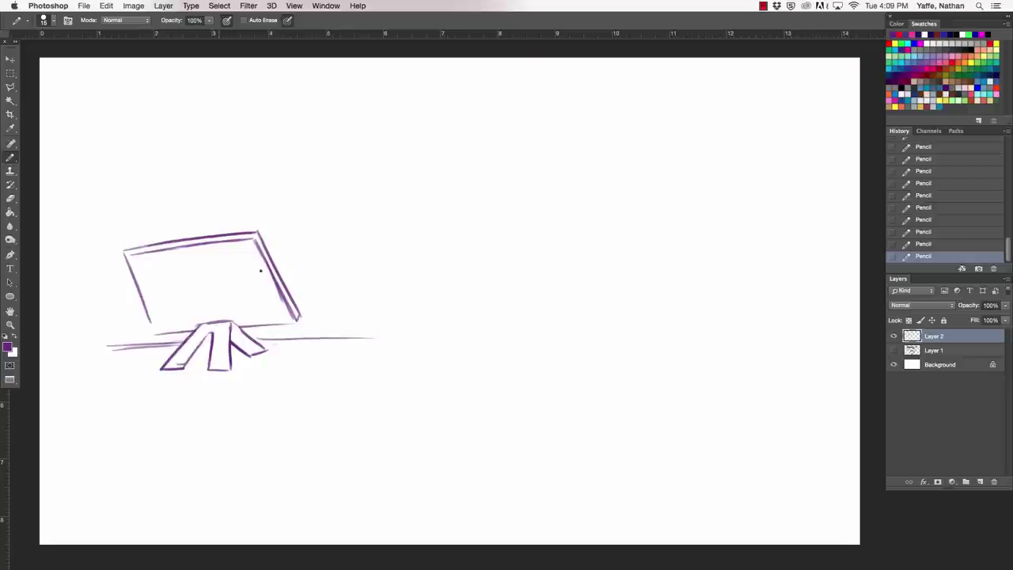
mouse_move(143, 303)
mouse_down()
mouse_move(157, 334)
mouse_move(125, 353)
mouse_move(133, 345)
mouse_up()
Step: Move the monitor and desk sketch down toward the lower-left corner of the canvas
key(v)
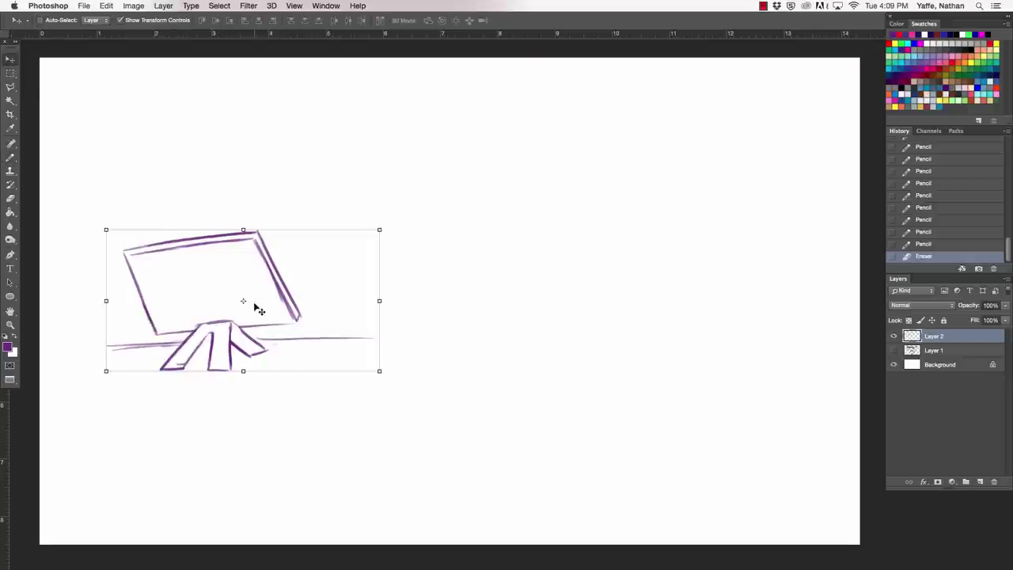
drag(255, 305, 248, 408)
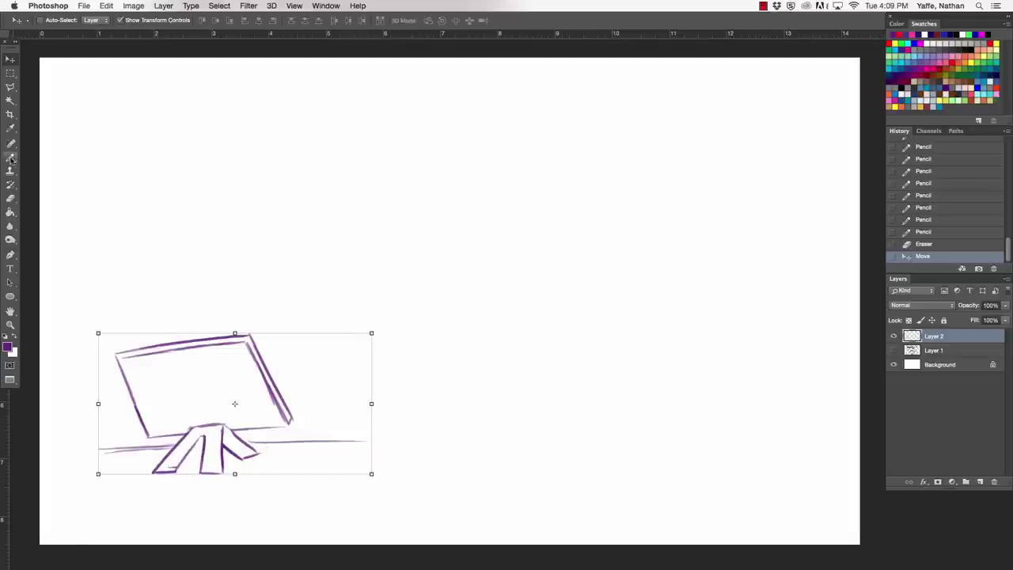
Step: Pencil a character's rounded head beside the monitor, with two ears and shaggy hair down both sides
key(b)
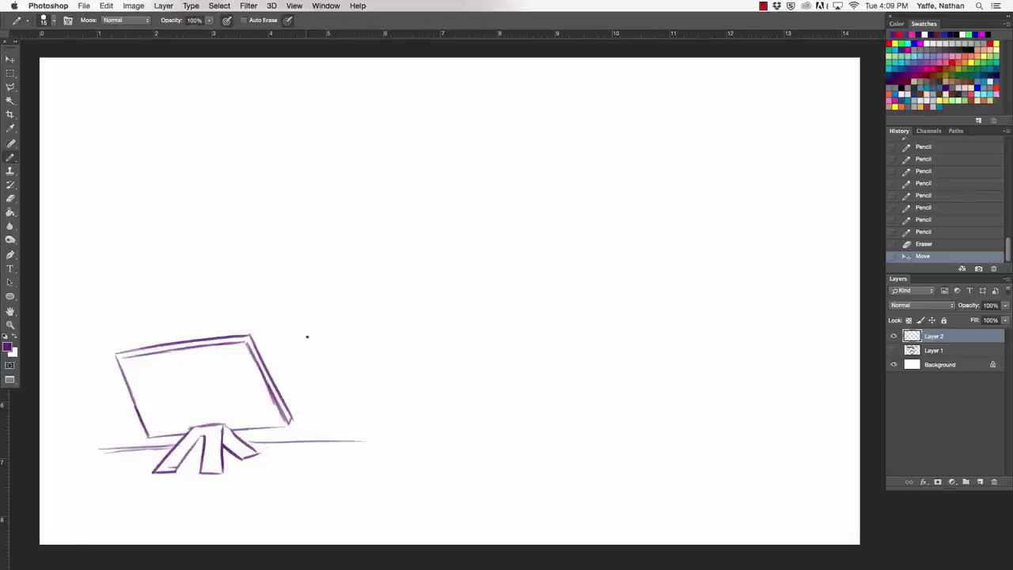
drag(301, 353, 381, 324)
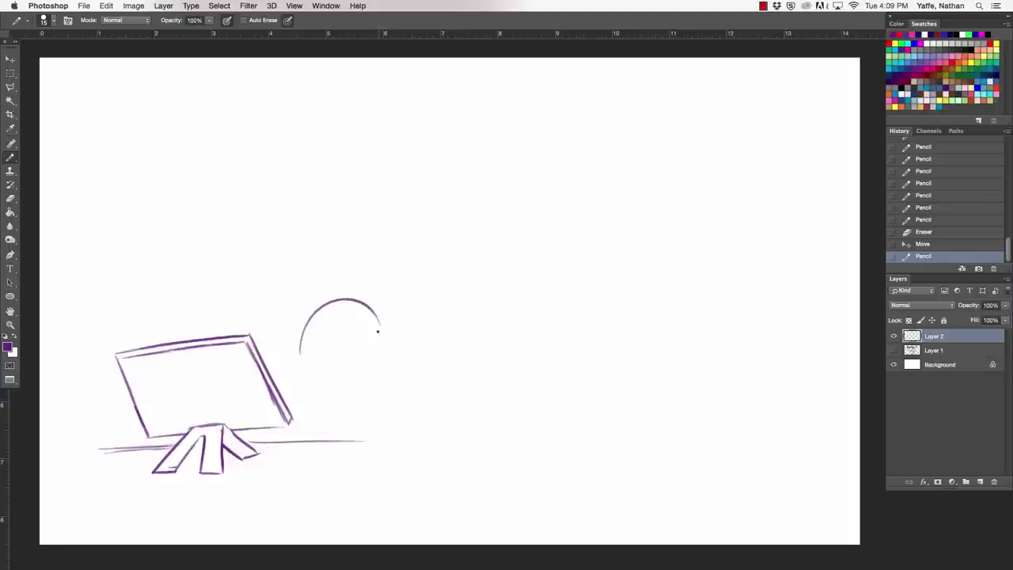
drag(379, 326, 383, 347)
drag(301, 331, 301, 349)
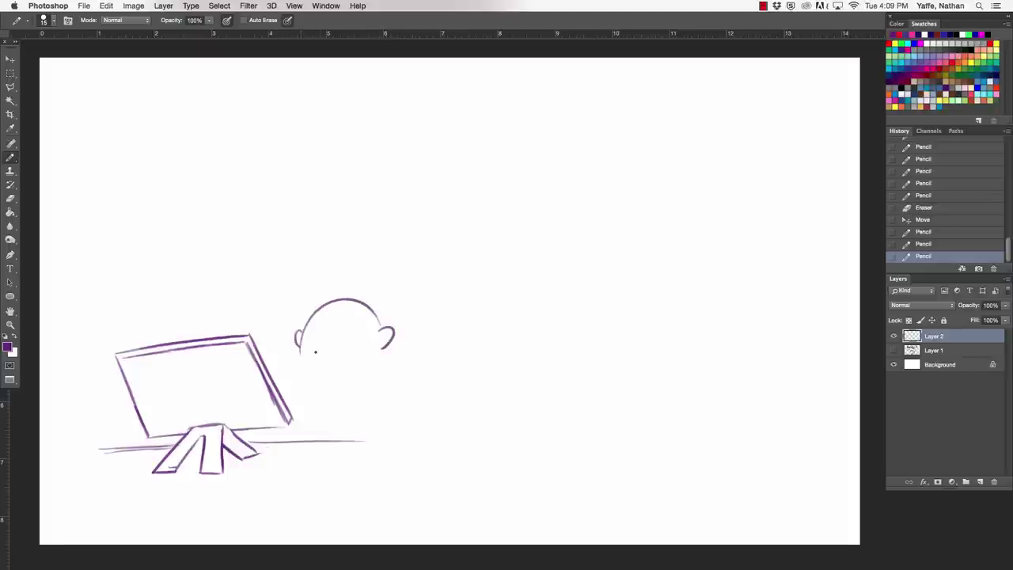
drag(388, 349, 389, 388)
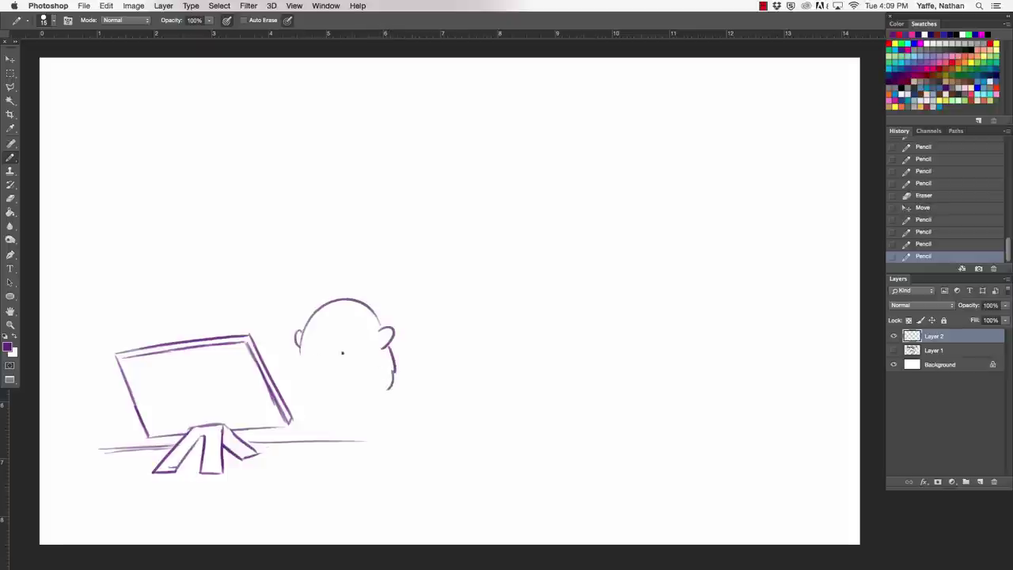
drag(299, 348, 295, 391)
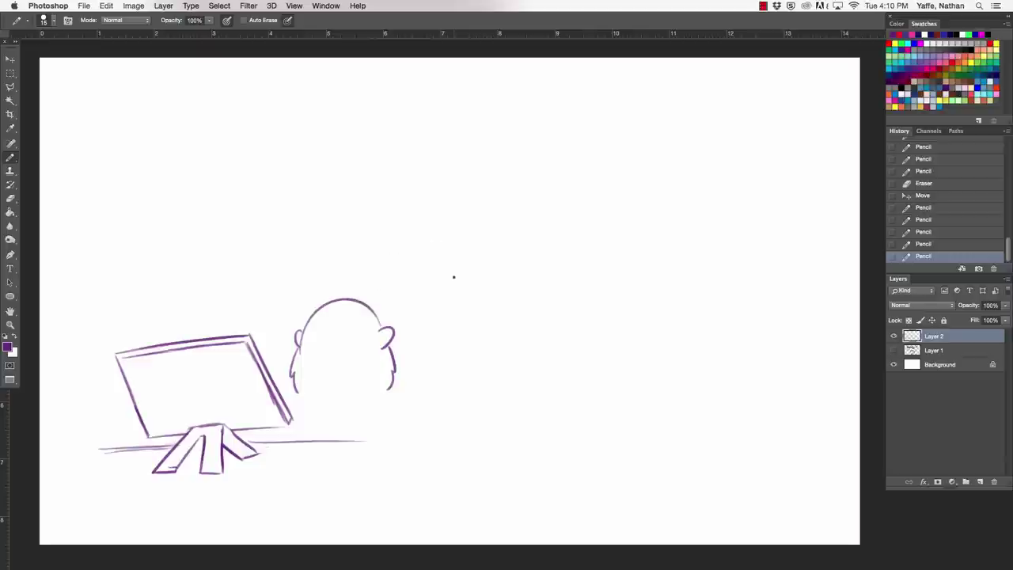
Step: Reshape the head into a three-quarter view with a protruding muzzle, erasing the far ear, far-side hair and skull curve
drag(303, 348, 336, 382)
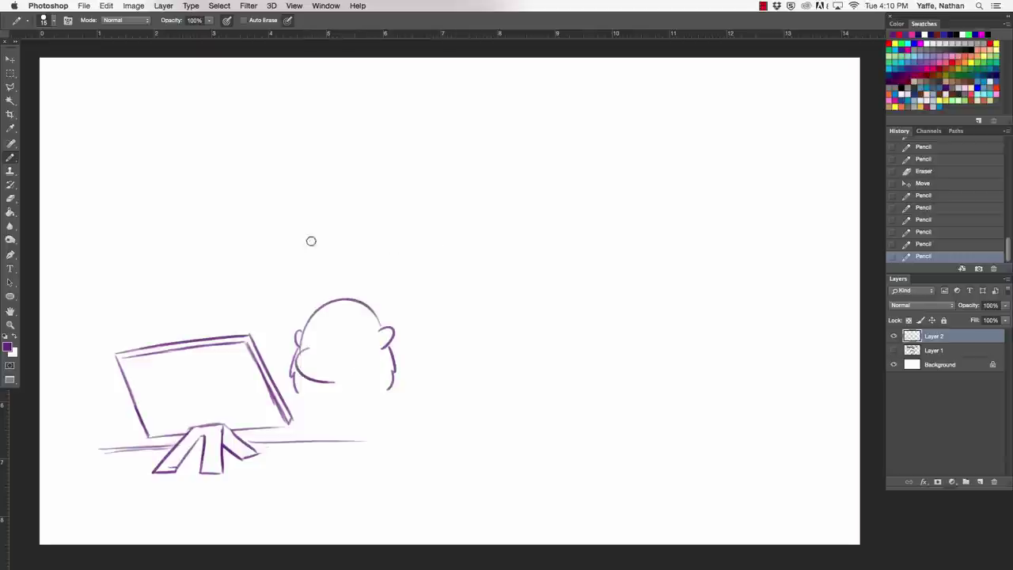
mouse_move(298, 344)
mouse_down()
mouse_move(348, 303)
mouse_move(305, 321)
mouse_move(340, 295)
mouse_move(301, 320)
mouse_move(345, 294)
mouse_move(367, 304)
mouse_move(297, 345)
mouse_move(293, 386)
mouse_up()
key(e)
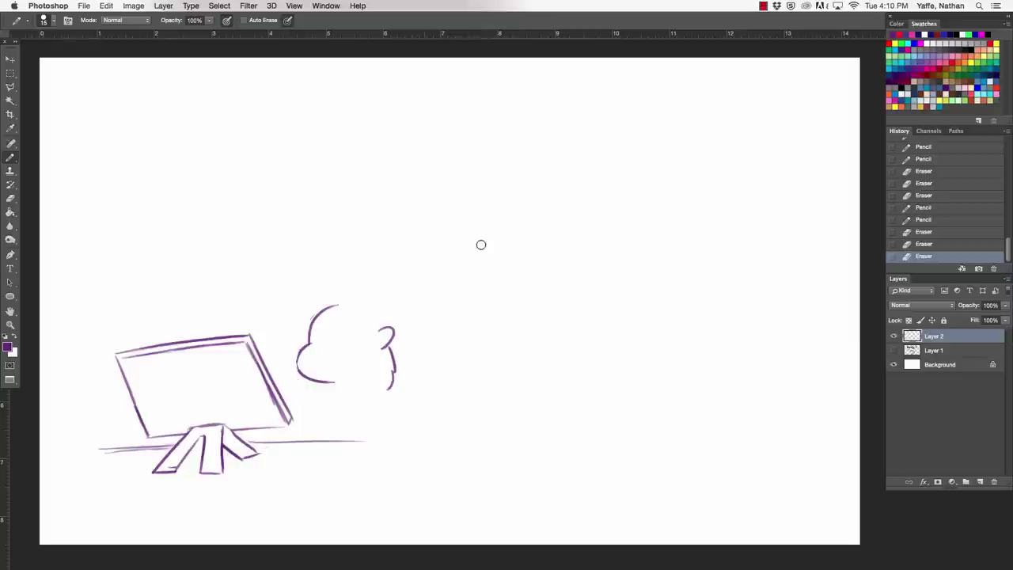
Step: Draw spiky hair across the top of the head and add the nose, eyes and inner-ear detail
drag(328, 299, 362, 293)
mouse_move(362, 291)
mouse_down()
mouse_move(397, 306)
mouse_move(386, 327)
mouse_up()
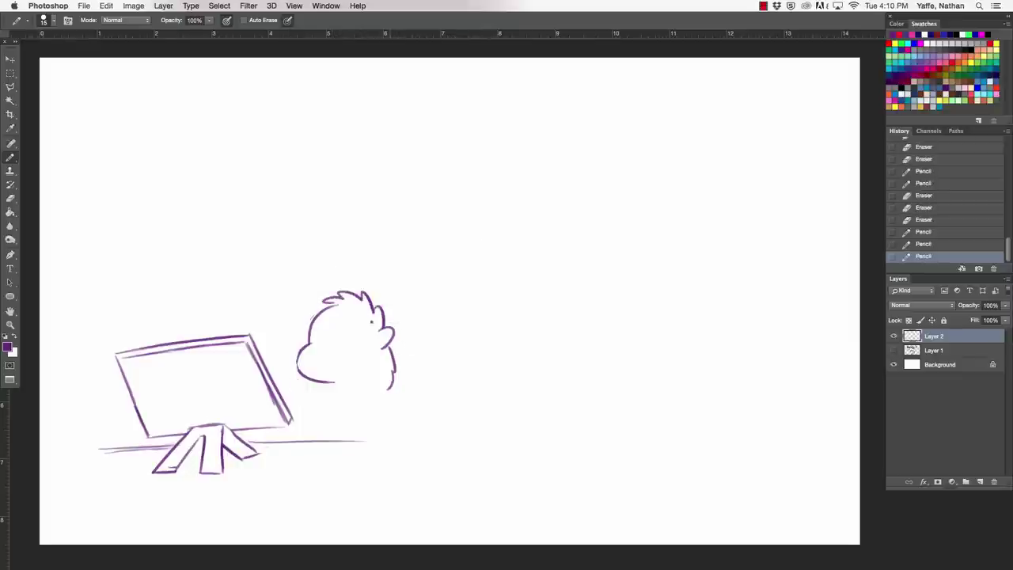
mouse_move(308, 353)
mouse_down()
mouse_move(343, 337)
mouse_move(379, 343)
mouse_up()
click(315, 335)
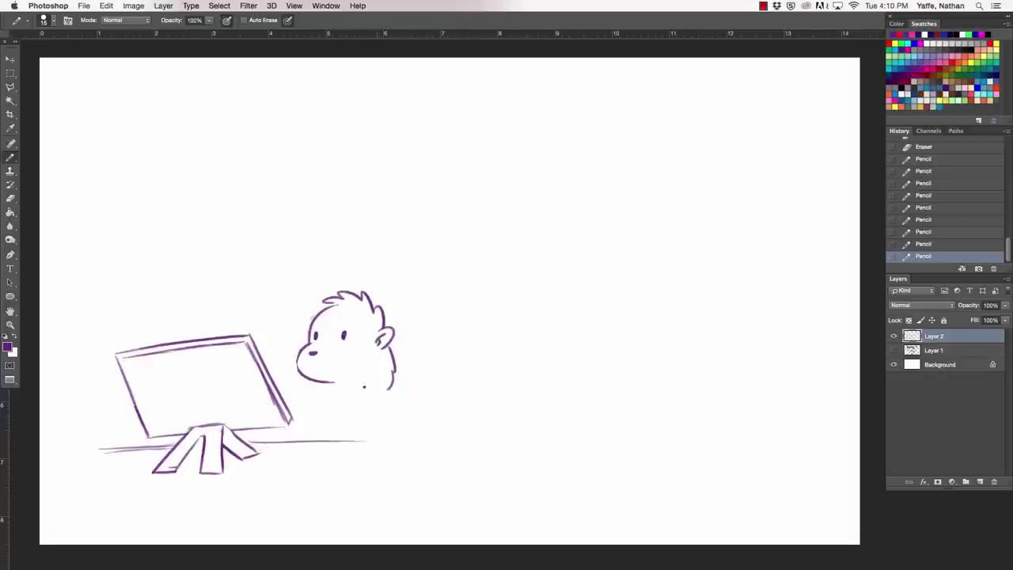
Step: Draw the character's neck lines and finish the face with rectangular glasses, a smile and a pencil behind the ear
drag(322, 382, 321, 415)
drag(389, 357, 386, 410)
mouse_move(308, 331)
mouse_down()
mouse_move(325, 328)
mouse_move(323, 342)
mouse_move(307, 342)
mouse_move(332, 342)
mouse_move(386, 332)
mouse_move(355, 329)
mouse_up()
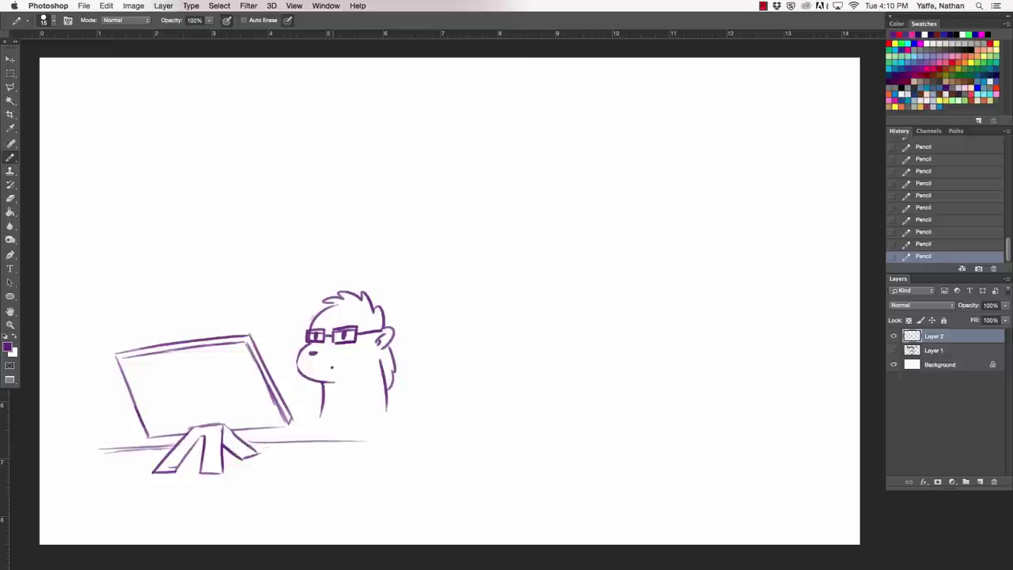
drag(326, 362, 349, 357)
mouse_move(312, 325)
mouse_down()
mouse_move(395, 326)
mouse_move(353, 312)
mouse_move(406, 328)
mouse_move(400, 337)
mouse_up()
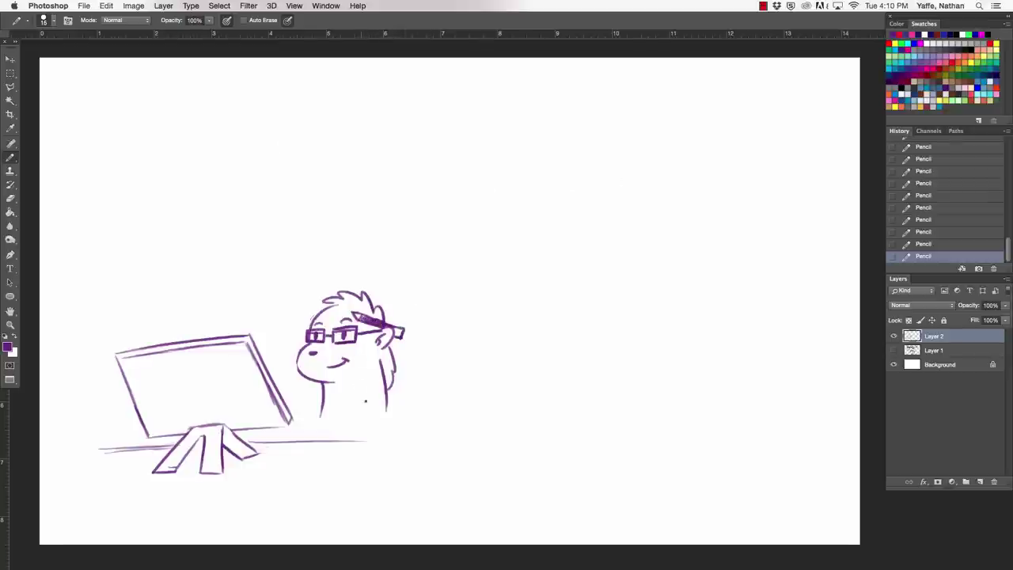
Step: Draw the character's near arm resting on the desk and the far arm raised to the monitor holding a stylus
mouse_move(365, 400)
mouse_down()
mouse_move(369, 427)
mouse_move(336, 447)
mouse_move(347, 440)
mouse_up()
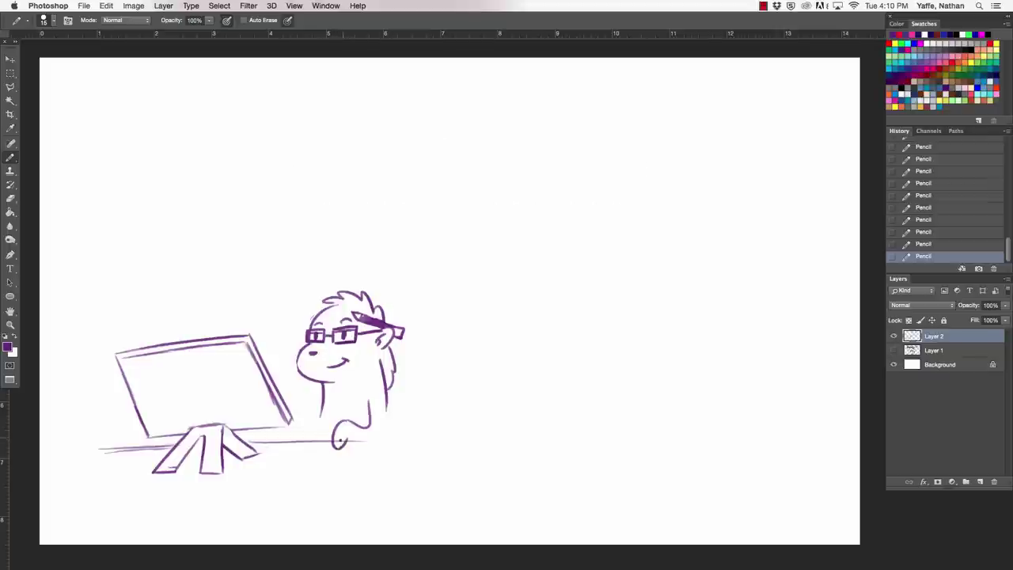
mouse_move(264, 351)
mouse_down()
mouse_move(291, 328)
mouse_move(282, 355)
mouse_move(299, 319)
mouse_move(273, 350)
mouse_move(281, 335)
mouse_move(287, 343)
mouse_move(271, 345)
mouse_move(277, 352)
mouse_up()
key(super+alt+z)
key(super+alt+z)
drag(267, 361, 271, 355)
drag(267, 362, 269, 357)
drag(400, 340, 394, 348)
drag(394, 342, 380, 352)
drag(379, 341, 376, 352)
drag(292, 329, 296, 318)
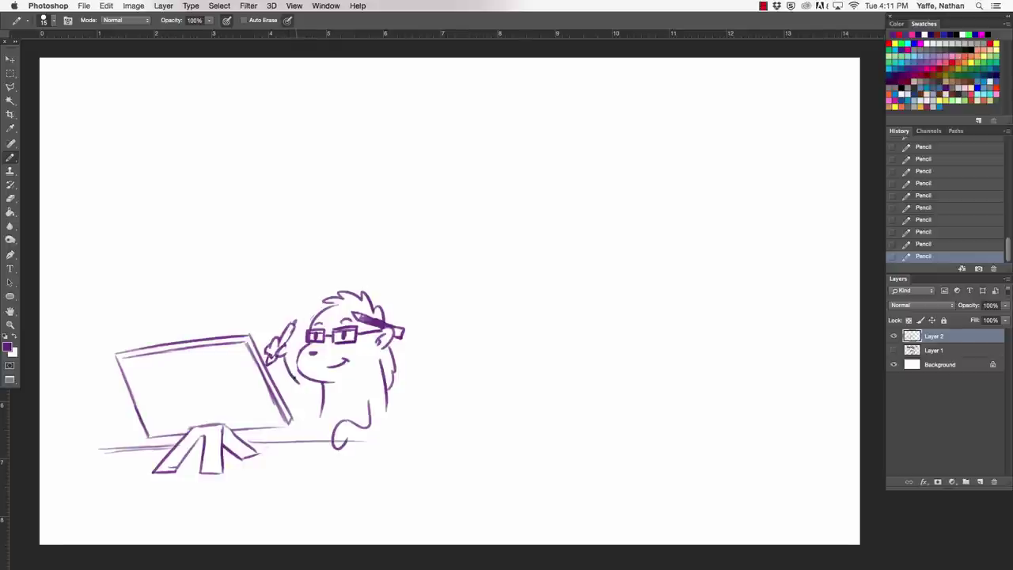
mouse_move(288, 346)
mouse_down()
mouse_move(293, 379)
mouse_move(304, 394)
mouse_move(323, 390)
mouse_move(306, 438)
mouse_up()
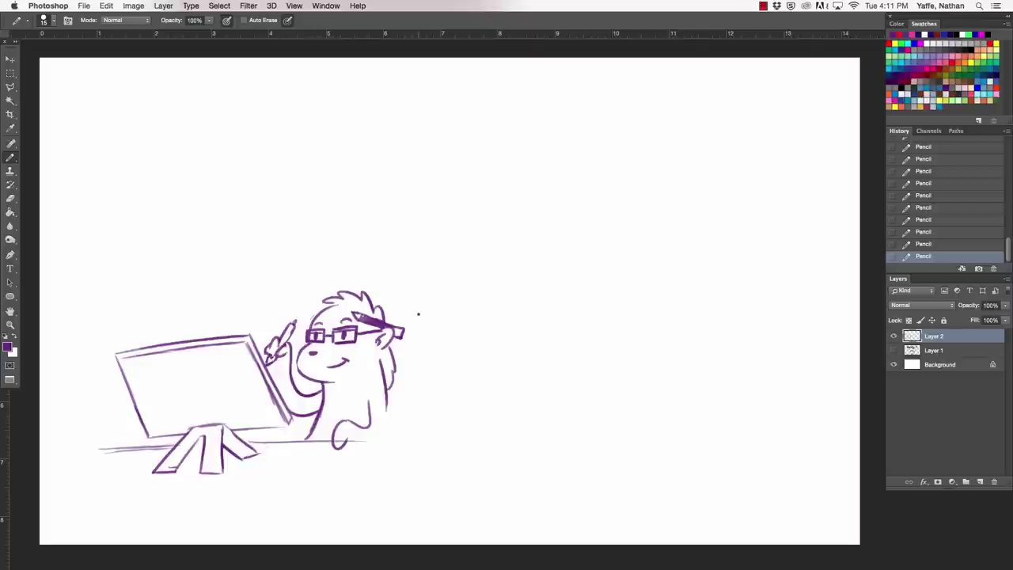
Step: Draw a rounded chair back behind the character and clean up the resting hand and the monitor stand's feet
mouse_move(387, 410)
mouse_down()
mouse_move(389, 433)
mouse_move(411, 434)
mouse_up()
mouse_move(396, 349)
mouse_down()
mouse_move(440, 364)
mouse_move(413, 437)
mouse_up()
key(e)
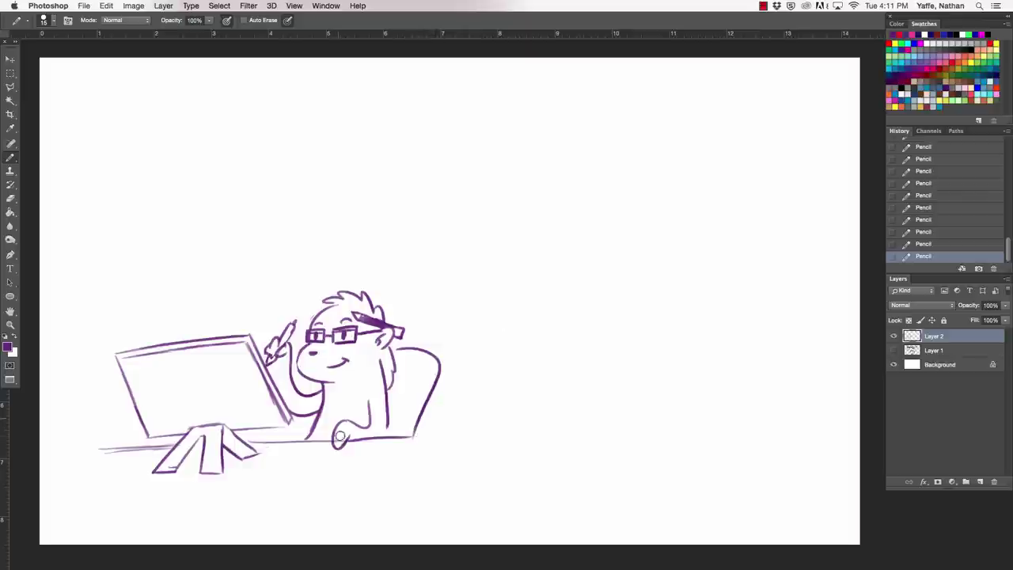
mouse_move(332, 434)
mouse_down()
mouse_move(345, 439)
mouse_move(352, 427)
mouse_up()
mouse_move(155, 469)
mouse_down()
mouse_move(222, 469)
mouse_move(255, 453)
mouse_up()
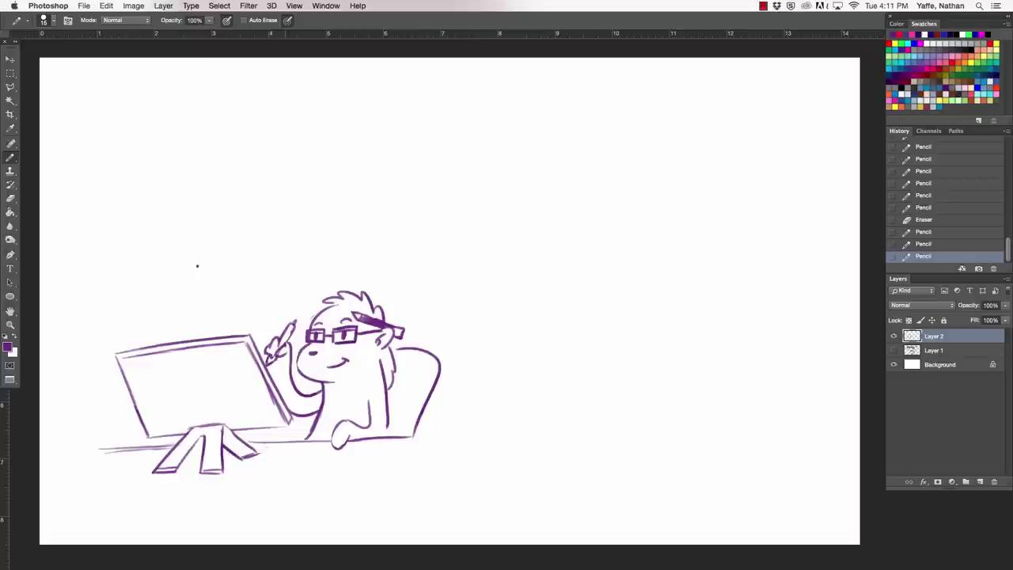
Step: Draw a rectangular wall poster outline above the monitor
mouse_move(108, 261)
mouse_down()
mouse_move(214, 255)
mouse_move(213, 305)
mouse_up()
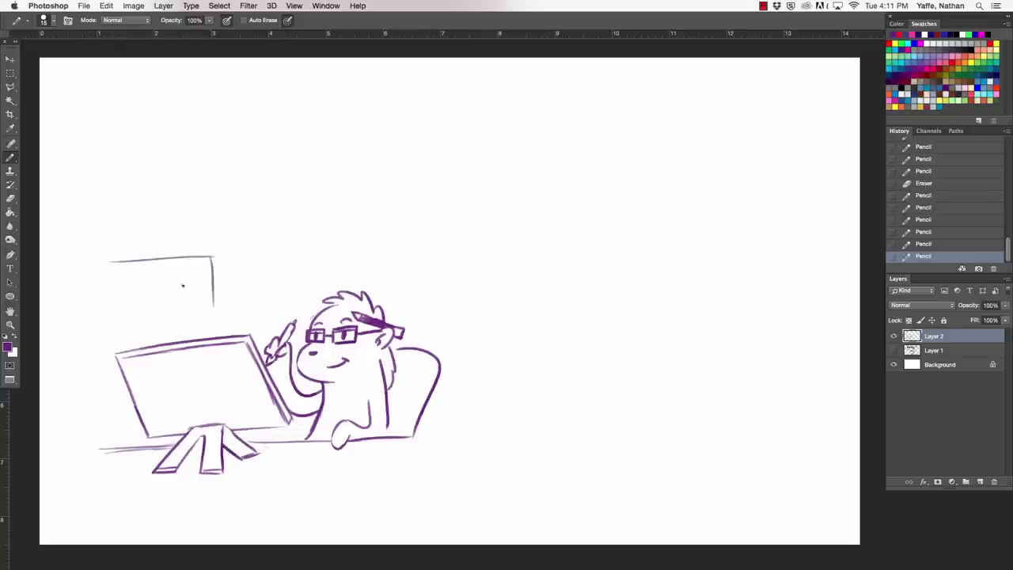
drag(121, 332, 113, 260)
drag(213, 286, 211, 333)
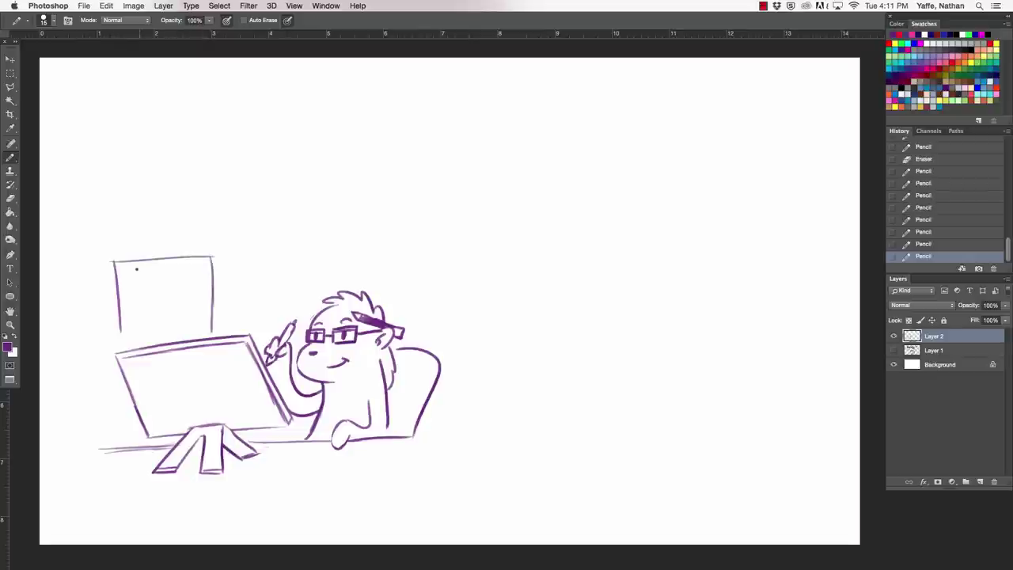
Step: Letter "FONTS" on the poster and add two rows of squiggly text lines beneath it
mouse_move(136, 269)
mouse_down()
mouse_move(136, 282)
mouse_move(142, 269)
mouse_up()
drag(136, 276, 142, 275)
mouse_move(150, 271)
mouse_down()
mouse_move(148, 280)
mouse_move(150, 270)
mouse_up()
drag(159, 280, 166, 269)
mouse_move(174, 269)
mouse_down()
mouse_move(174, 279)
mouse_move(180, 269)
mouse_up()
drag(190, 269, 184, 278)
mouse_move(127, 292)
mouse_down()
mouse_move(167, 290)
mouse_move(129, 292)
mouse_move(201, 288)
mouse_up()
drag(129, 310, 196, 302)
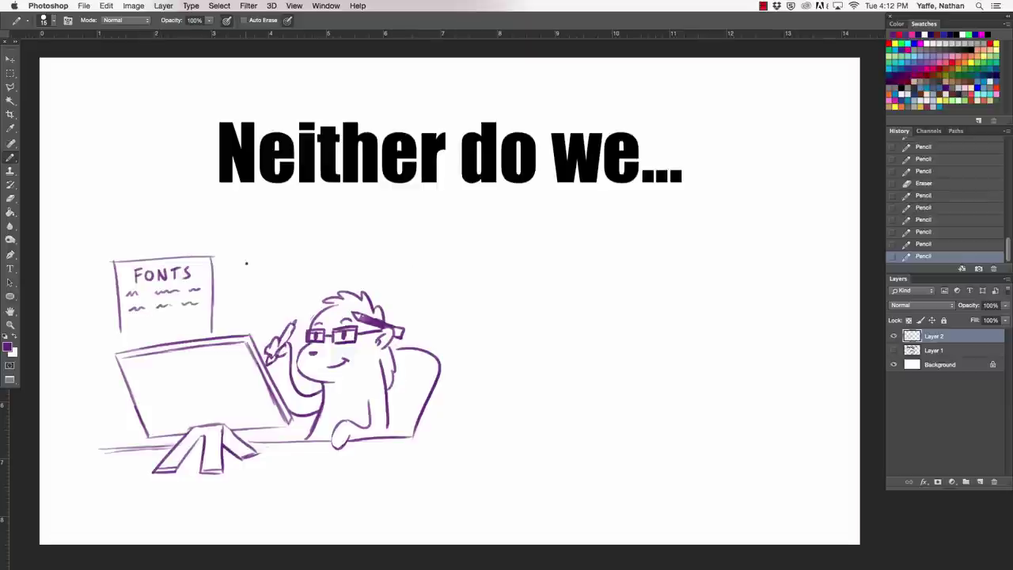
Step: Draw a second poster behind the character's head, lettered "COLORS" above a segmented color wheel
mouse_move(248, 262)
mouse_down()
mouse_move(250, 310)
mouse_move(245, 260)
mouse_move(341, 257)
mouse_move(340, 294)
mouse_up()
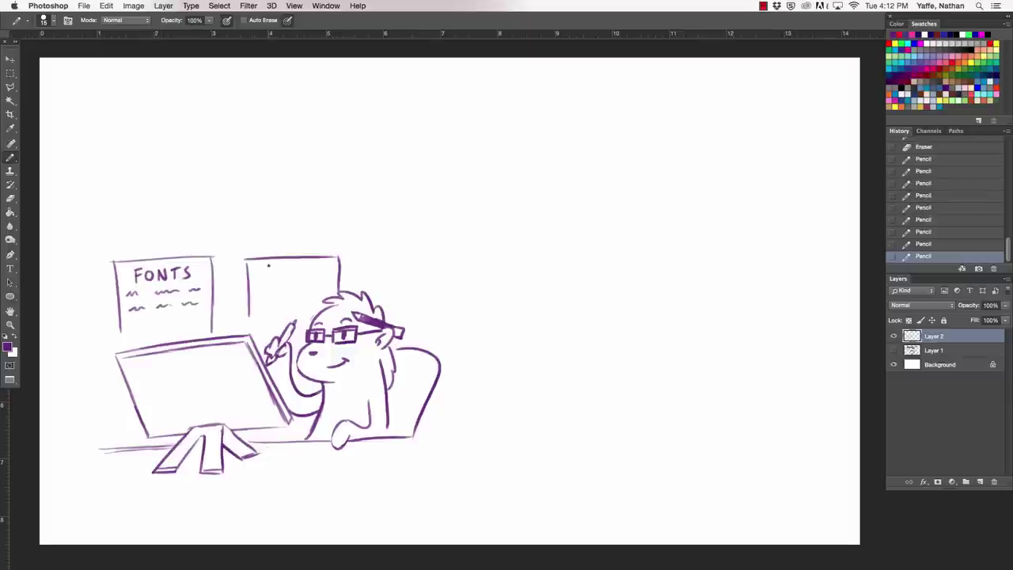
drag(273, 267, 272, 274)
mouse_move(282, 266)
mouse_down()
mouse_move(322, 274)
mouse_move(265, 297)
mouse_move(314, 283)
mouse_move(275, 293)
mouse_move(284, 306)
mouse_move(321, 285)
mouse_move(318, 314)
mouse_up()
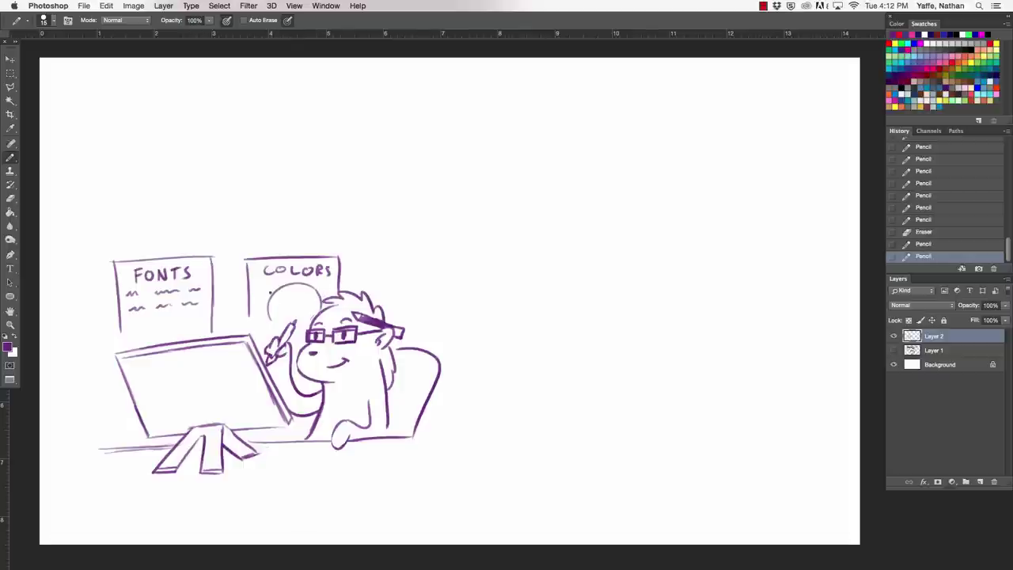
mouse_move(270, 292)
mouse_down()
mouse_move(297, 310)
mouse_move(269, 323)
mouse_move(309, 292)
mouse_move(320, 316)
mouse_up()
Step: Extend the posters' left edges down to the monitor and continue the desk line past the chair
drag(249, 292, 249, 335)
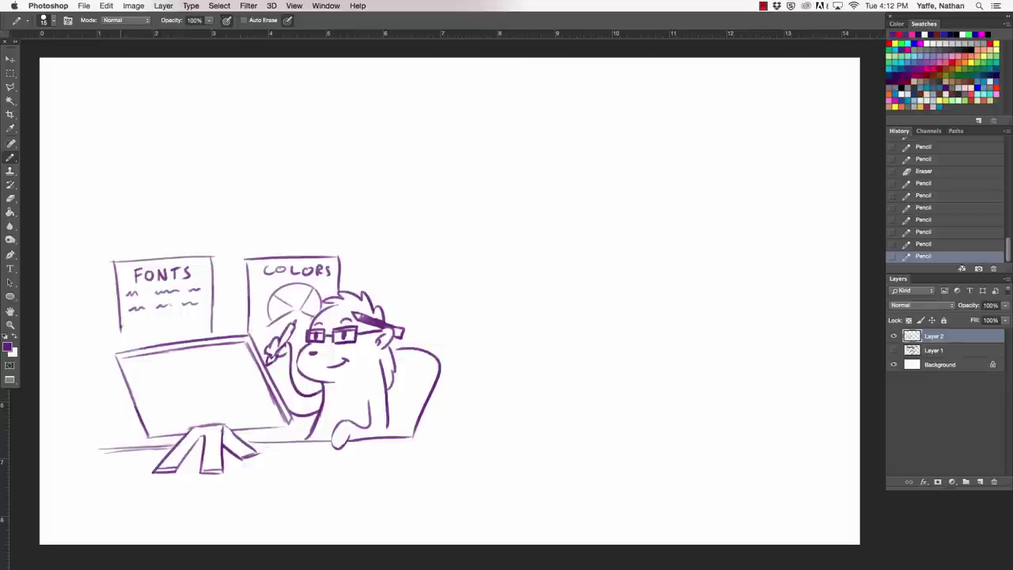
drag(120, 325, 121, 348)
drag(273, 360, 276, 381)
drag(351, 439, 469, 443)
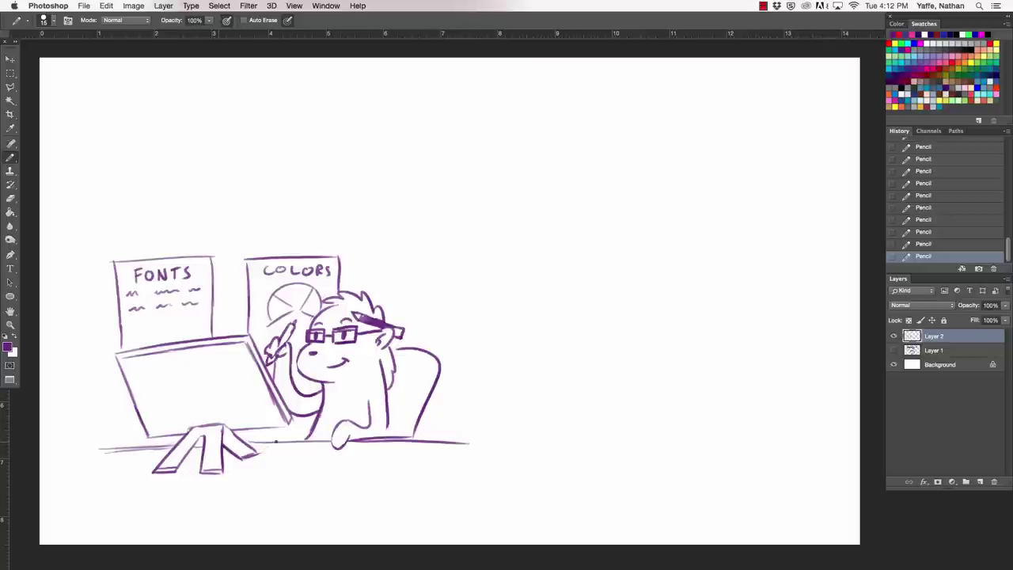
drag(244, 443, 269, 441)
Step: Draw a round bowl on the desk in front of the chair and erase the lines crossing it
drag(357, 433, 412, 430)
mouse_move(348, 441)
mouse_down()
mouse_move(401, 441)
mouse_move(427, 470)
mouse_move(445, 428)
mouse_move(420, 435)
mouse_move(449, 431)
mouse_move(420, 442)
mouse_move(448, 443)
mouse_move(437, 430)
mouse_up()
key(e)
mouse_move(436, 429)
mouse_down()
mouse_move(413, 430)
mouse_move(443, 441)
mouse_move(409, 440)
mouse_move(405, 454)
mouse_up()
drag(405, 453, 440, 460)
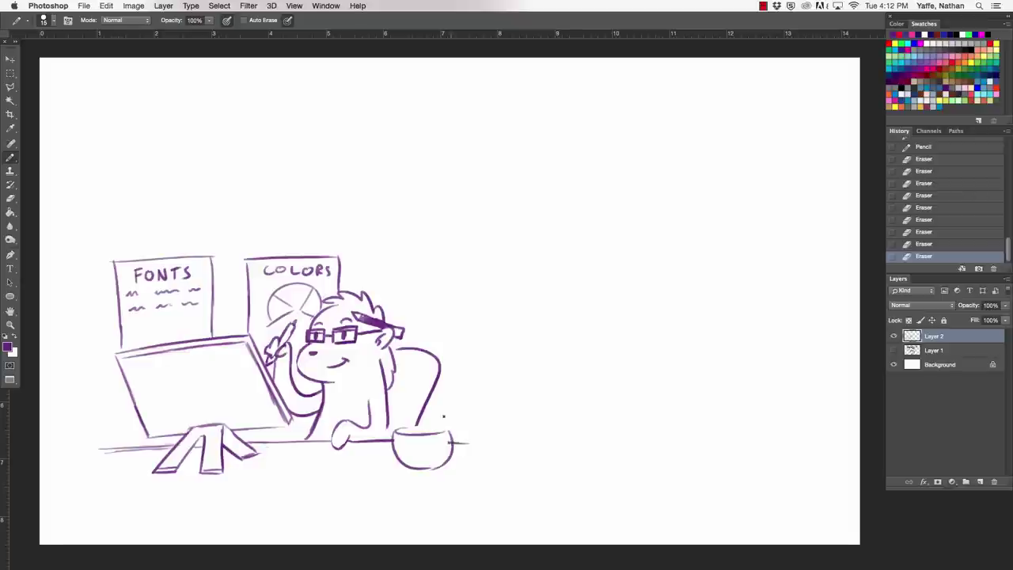
Step: Add a striped, curl-topped stick and a second small item poking out of the bowl
mouse_move(443, 413)
mouse_down()
mouse_move(440, 431)
mouse_move(457, 408)
mouse_move(454, 417)
mouse_up()
mouse_move(458, 408)
mouse_down()
mouse_move(441, 425)
mouse_move(405, 431)
mouse_move(408, 410)
mouse_move(414, 432)
mouse_up()
drag(416, 425, 413, 428)
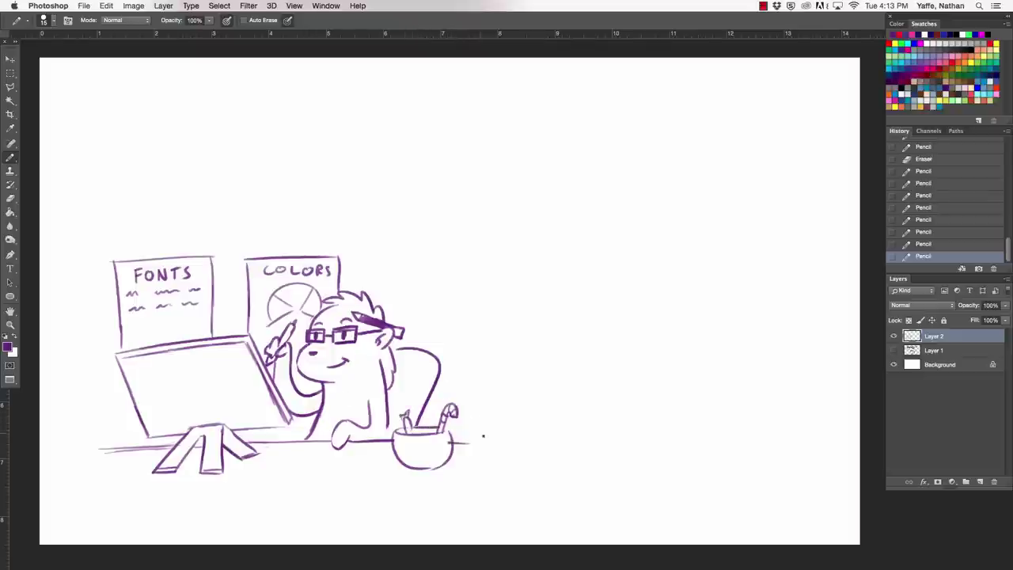
Step: Draw a gable-topped milk carton beside the bowl and letter its side panel "FR-ILK"
drag(473, 415, 474, 457)
mouse_move(474, 418)
mouse_down()
mouse_move(484, 397)
mouse_move(498, 413)
mouse_move(515, 399)
mouse_move(520, 411)
mouse_move(476, 413)
mouse_move(499, 463)
mouse_up()
mouse_move(520, 412)
mouse_down()
mouse_move(521, 457)
mouse_move(502, 423)
mouse_up()
drag(502, 423, 506, 427)
mouse_move(508, 431)
mouse_down()
mouse_move(508, 421)
mouse_move(504, 441)
mouse_move(513, 442)
mouse_up()
click(514, 440)
drag(517, 435, 513, 438)
drag(513, 438, 521, 428)
mouse_move(474, 454)
mouse_down()
mouse_move(475, 464)
mouse_move(513, 467)
mouse_move(521, 451)
mouse_up()
Step: Fill the bowl with wrapped candies and letter "CANDE" across its front
mouse_move(422, 433)
mouse_down()
mouse_move(432, 420)
mouse_move(411, 426)
mouse_up()
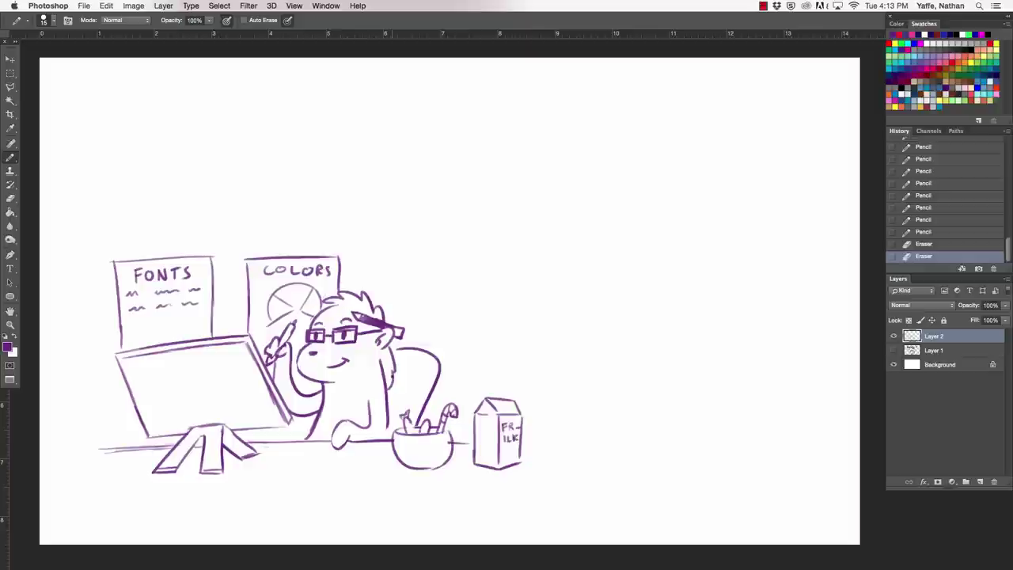
key(b)
mouse_move(422, 426)
mouse_down()
mouse_move(432, 415)
mouse_move(405, 431)
mouse_up()
key(e)
mouse_move(411, 420)
mouse_down()
mouse_move(414, 432)
mouse_move(401, 433)
mouse_move(448, 426)
mouse_move(407, 454)
mouse_move(413, 444)
mouse_up()
mouse_move(413, 444)
mouse_down()
mouse_move(418, 456)
mouse_move(420, 445)
mouse_up()
mouse_move(420, 445)
mouse_down()
mouse_move(429, 456)
mouse_move(447, 443)
mouse_up()
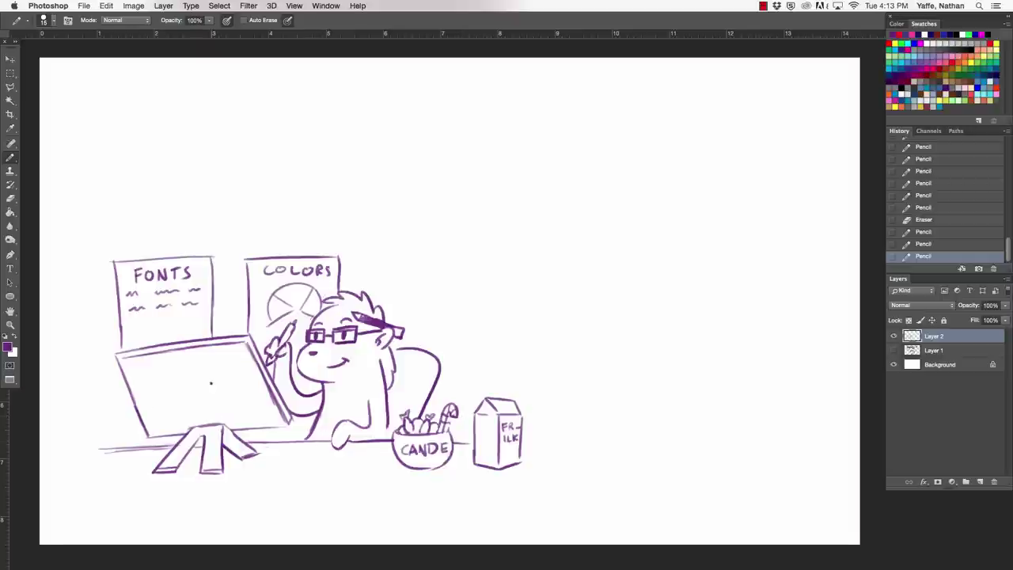
Step: Clean up the doubled desk line beside the monitor's feet and outline a third poster behind the chair
key(e)
mouse_move(162, 449)
mouse_down()
mouse_move(106, 452)
mouse_move(139, 454)
mouse_up()
drag(382, 256, 383, 352)
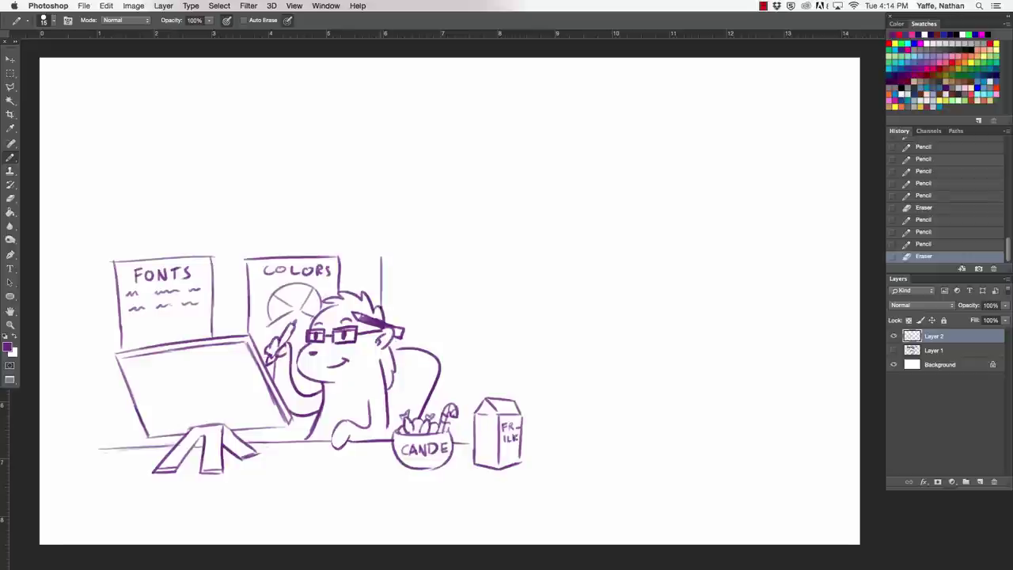
mouse_move(381, 255)
mouse_down()
mouse_move(468, 255)
mouse_move(466, 351)
mouse_up()
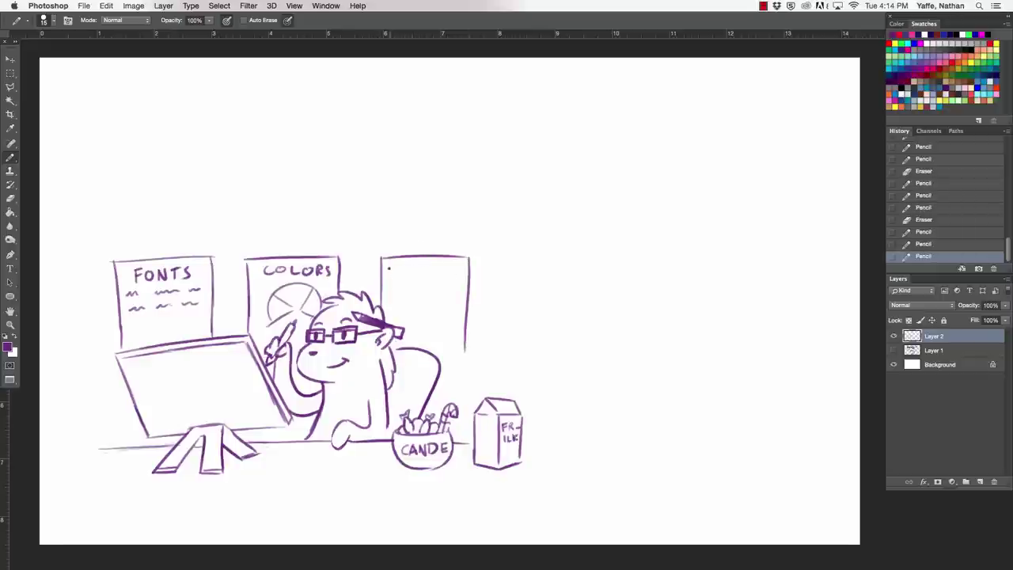
Step: Draw an inner frame and a hanging cat with raised arms, whiskers and a tail on the third poster
mouse_move(384, 268)
mouse_down()
mouse_move(457, 265)
mouse_move(387, 274)
mouse_move(408, 307)
mouse_move(423, 301)
mouse_up()
mouse_move(424, 300)
mouse_down()
mouse_move(441, 299)
mouse_move(452, 272)
mouse_move(452, 306)
mouse_move(417, 313)
mouse_move(445, 316)
mouse_move(419, 316)
mouse_up()
drag(444, 308, 451, 314)
mouse_move(441, 314)
mouse_down()
mouse_move(451, 346)
mouse_move(431, 320)
mouse_move(466, 394)
mouse_up()
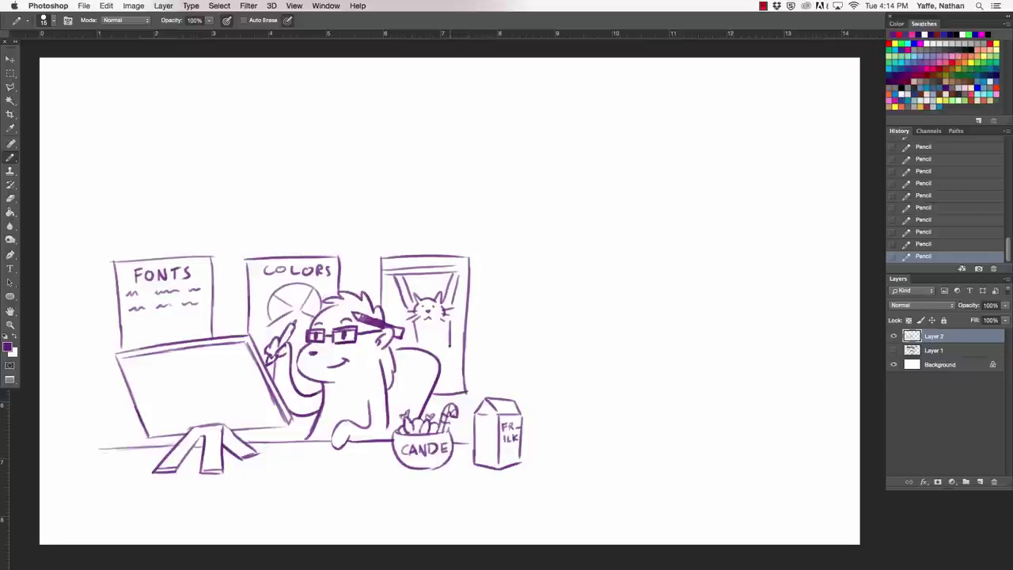
mouse_move(449, 343)
mouse_down()
mouse_move(458, 361)
mouse_move(447, 375)
mouse_up()
drag(418, 341, 414, 347)
drag(450, 315, 450, 321)
mouse_move(451, 365)
mouse_down()
mouse_move(439, 387)
mouse_move(452, 397)
mouse_up()
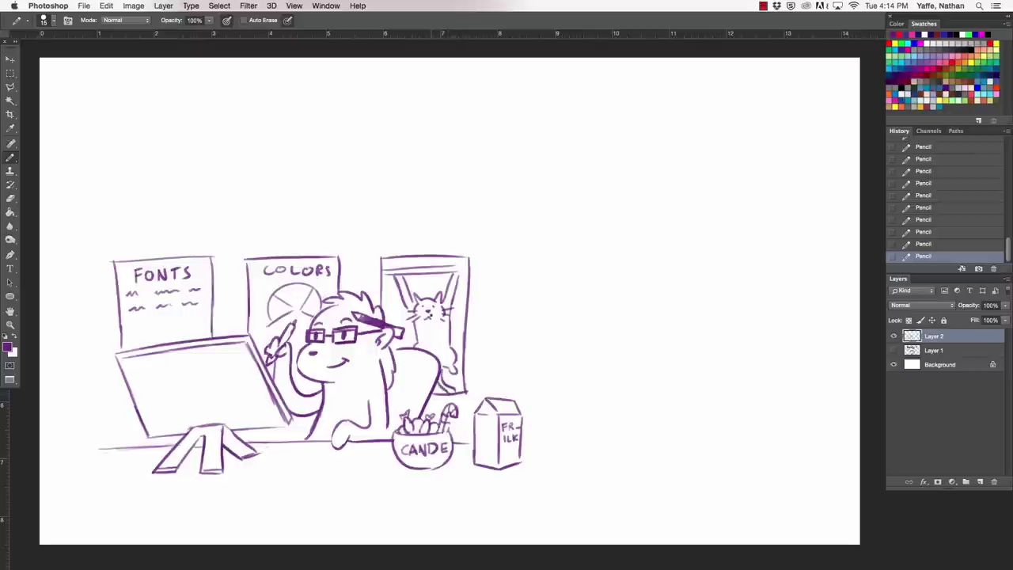
Step: Tidy the monitor's upper-left corner by erasing the overlapping lines and touching up the pencil outline
mouse_move(121, 333)
mouse_down()
mouse_move(121, 354)
mouse_move(155, 345)
mouse_move(116, 365)
mouse_up()
key(e)
drag(116, 356, 117, 369)
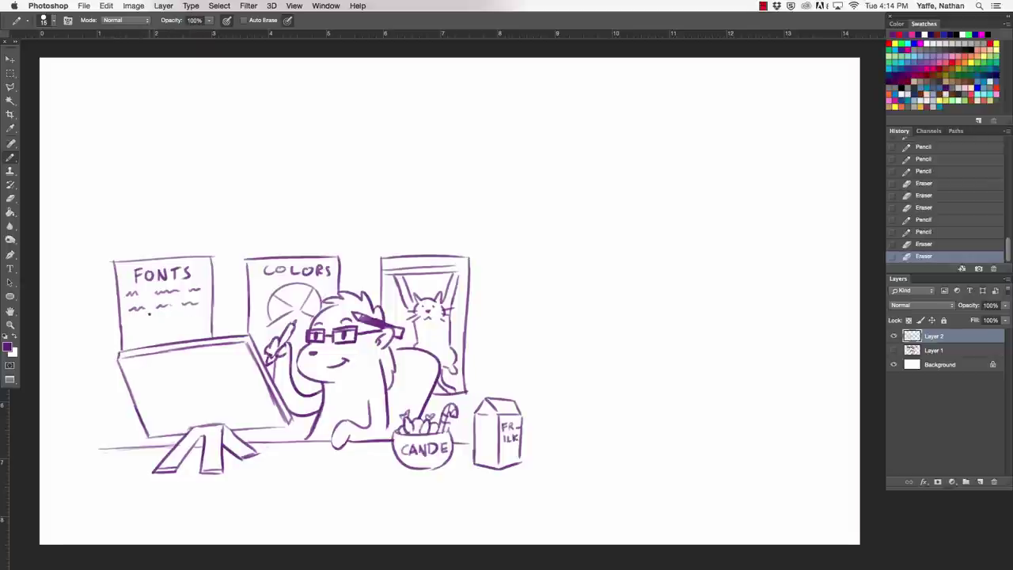
click(319, 308)
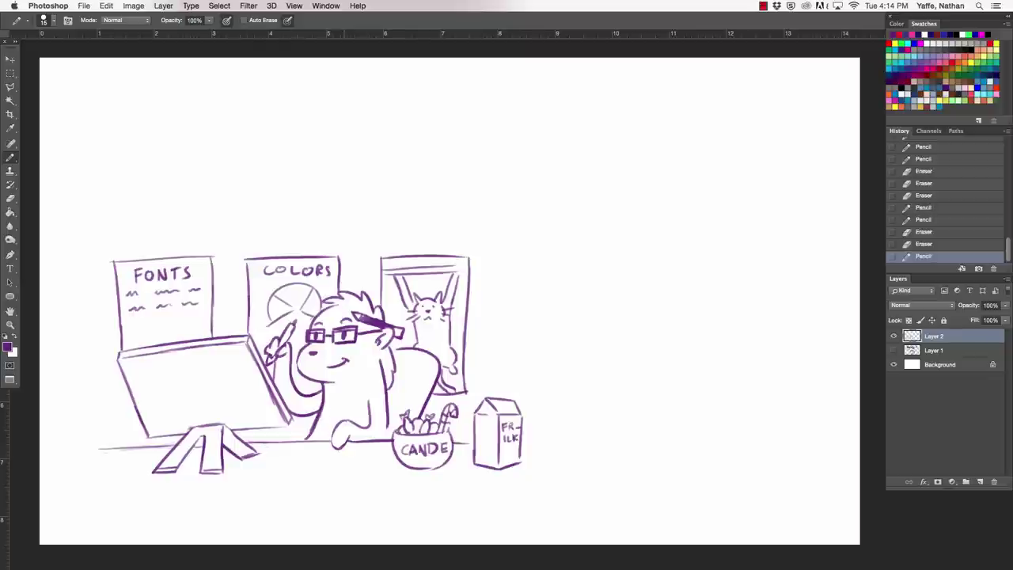
Step: Scale the whole desk drawing down slightly, rotate it 1.63° clockwise and apply the transformation
key(ctrl+t)
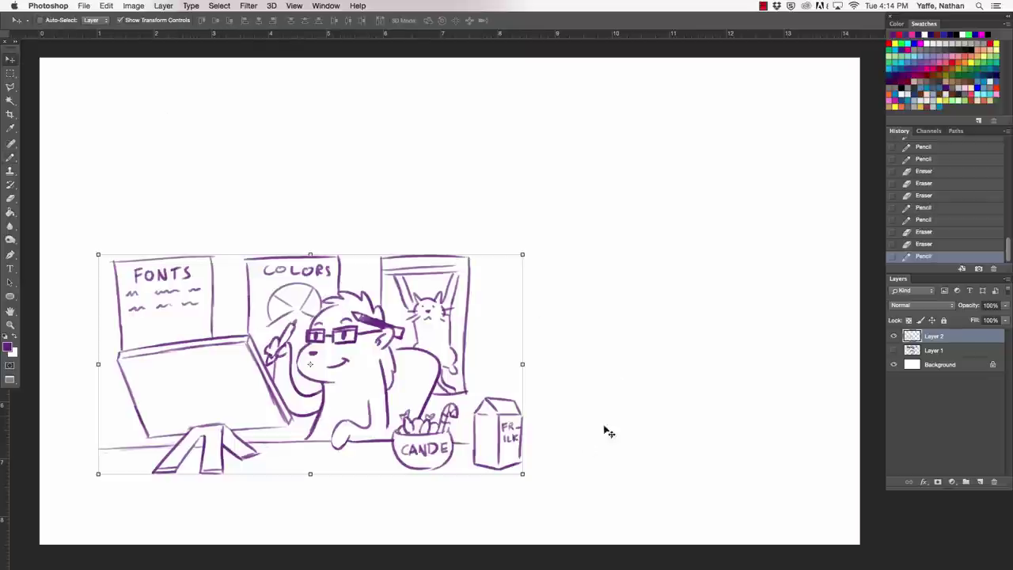
mouse_move(520, 475)
mouse_down()
mouse_move(486, 454)
mouse_move(435, 451)
mouse_up()
key(Return)
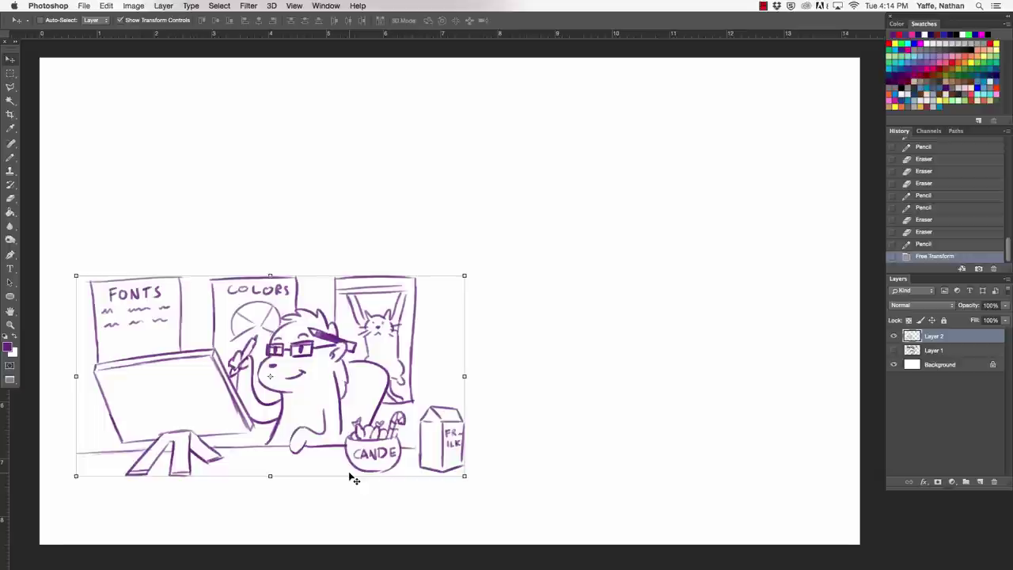
drag(475, 272, 487, 259)
key(b)
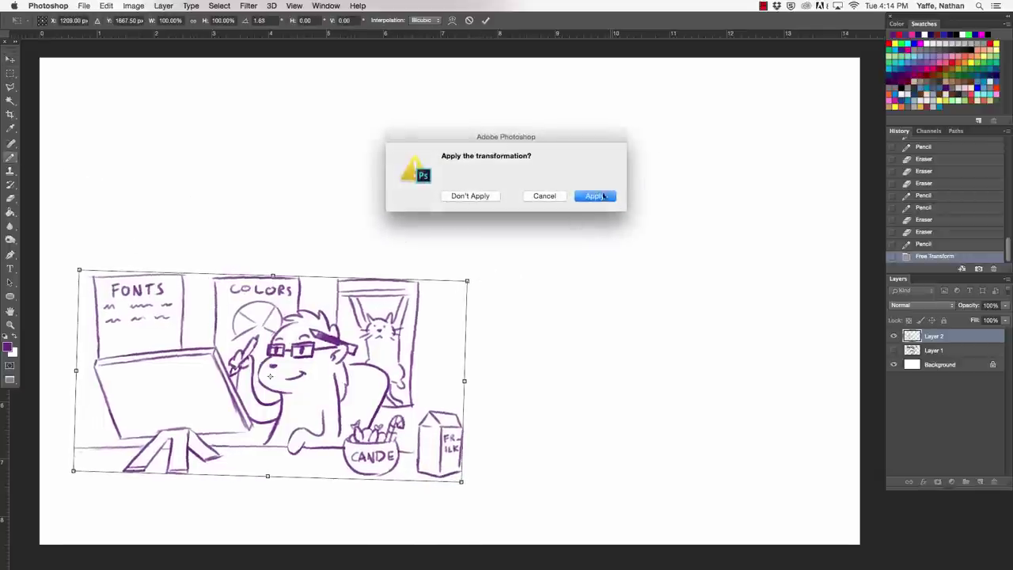
key(Return)
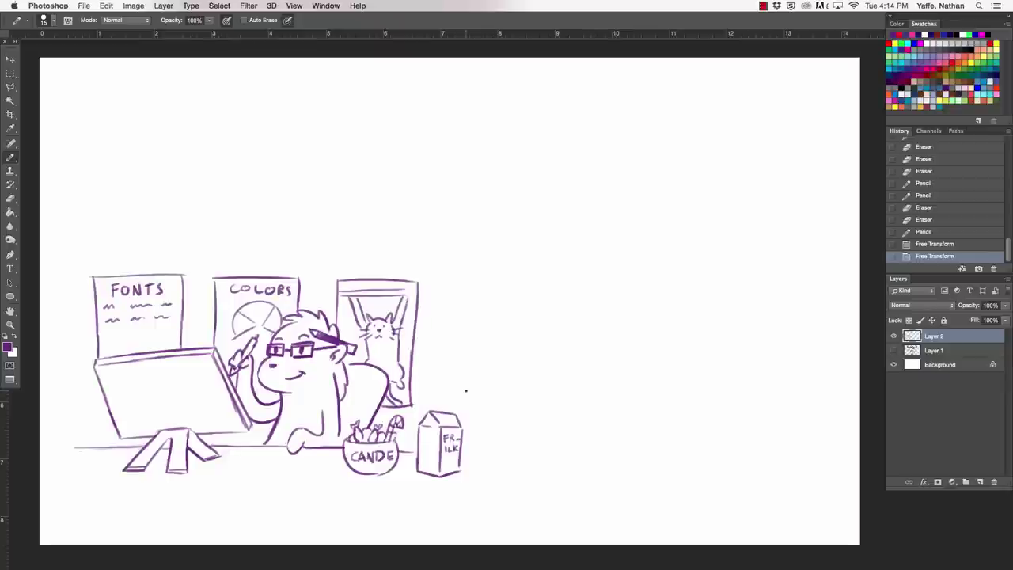
Step: Add a small goatee under the designer's chin and touch up the top of the milk carton
drag(289, 389, 304, 393)
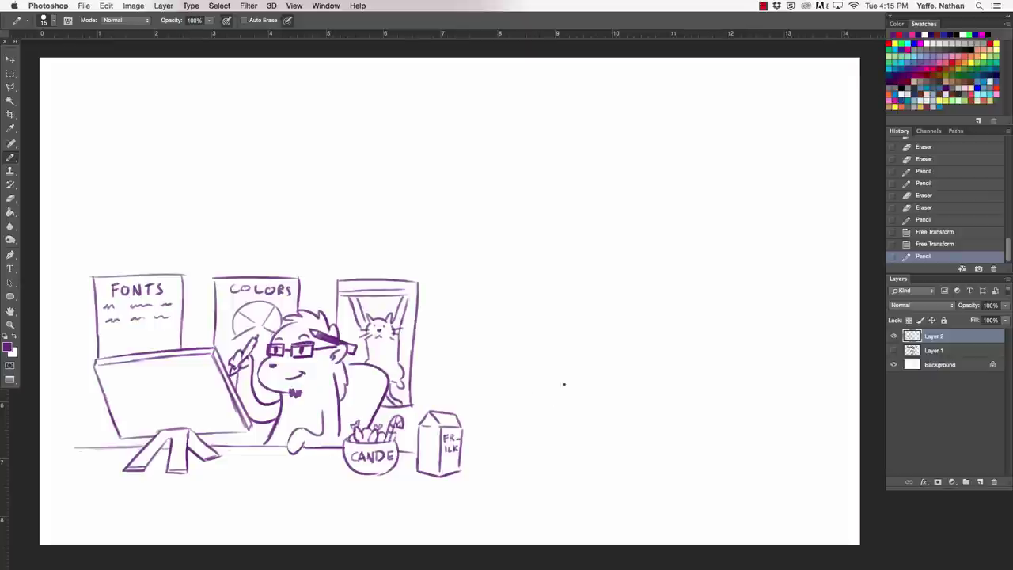
drag(428, 412, 436, 409)
Step: Draw the rectangular outline of a second monitor in the empty right part of the canvas
drag(643, 387, 570, 397)
key(v)
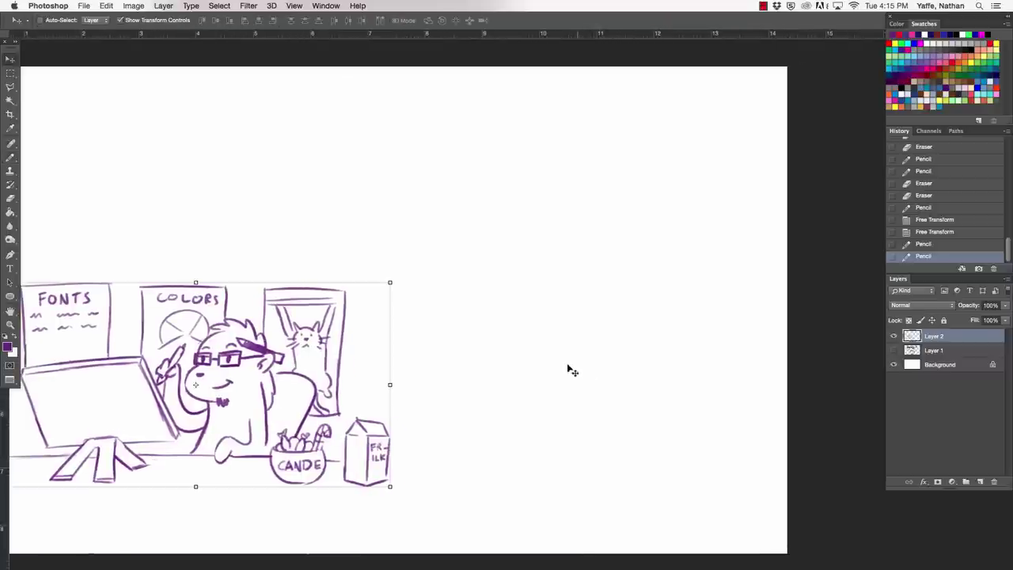
key(a)
key(b)
scroll(583, 346, down, 1)
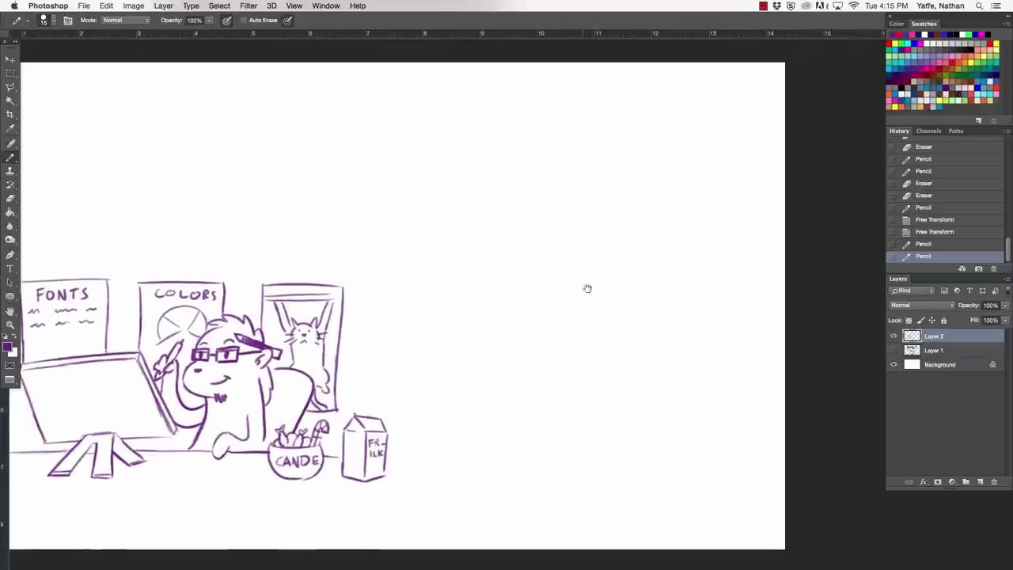
key(a)
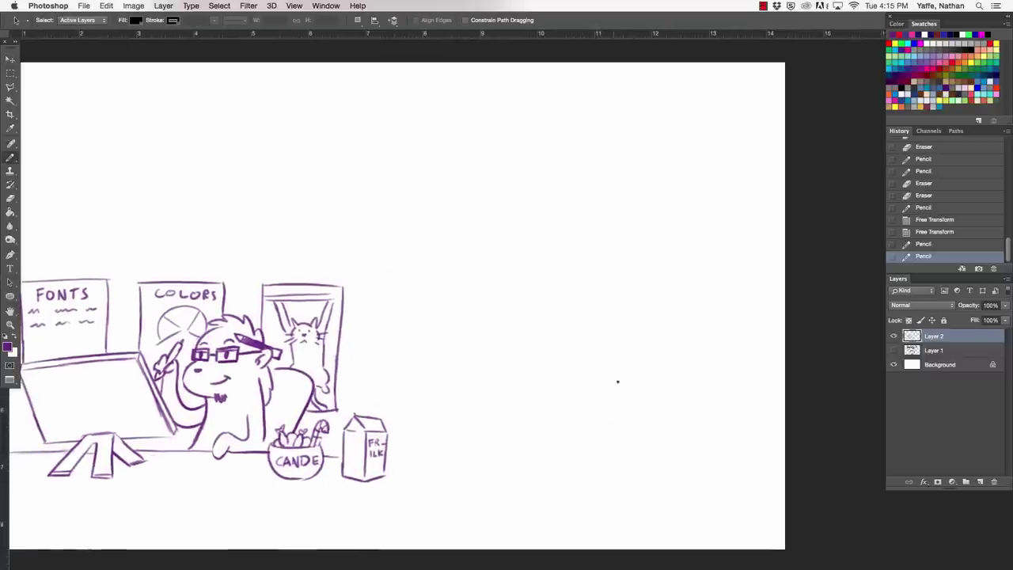
key(b)
mouse_move(606, 405)
mouse_down()
mouse_move(610, 323)
mouse_move(733, 318)
mouse_move(709, 319)
mouse_move(738, 320)
mouse_move(734, 402)
mouse_up()
key(super+z)
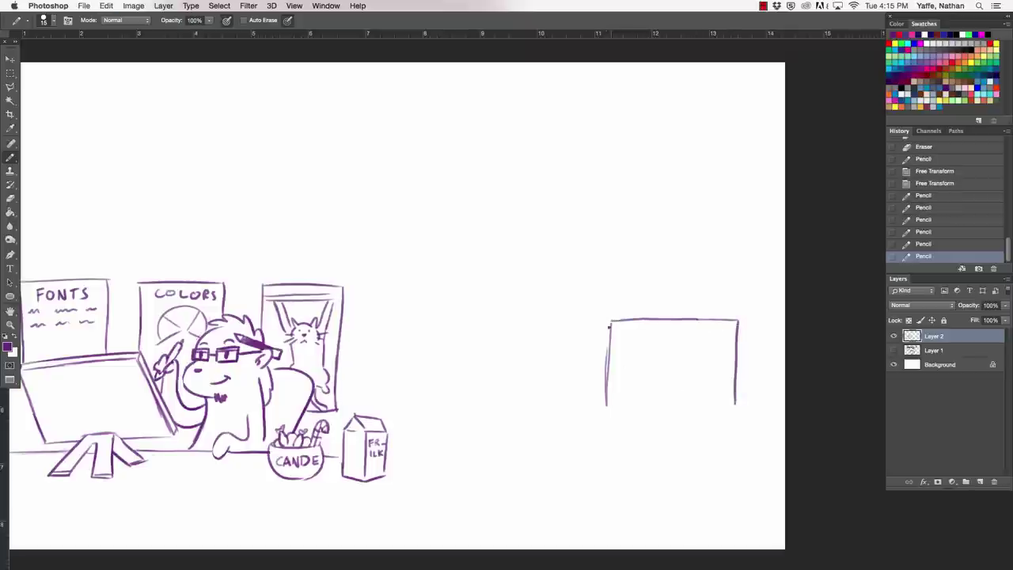
mouse_move(611, 319)
mouse_down()
mouse_move(606, 401)
mouse_move(613, 364)
mouse_move(681, 406)
mouse_move(736, 406)
mouse_up()
Step: Add an upright stand and a flat oval base to the second monitor, erasing the overlapping lines
mouse_move(669, 378)
mouse_down()
mouse_move(667, 442)
mouse_move(698, 379)
mouse_move(696, 434)
mouse_move(686, 398)
mouse_up()
key(e)
drag(686, 398, 687, 416)
key(b)
mouse_move(670, 377)
mouse_down()
mouse_move(669, 447)
mouse_move(713, 439)
mouse_up()
key(e)
key(b)
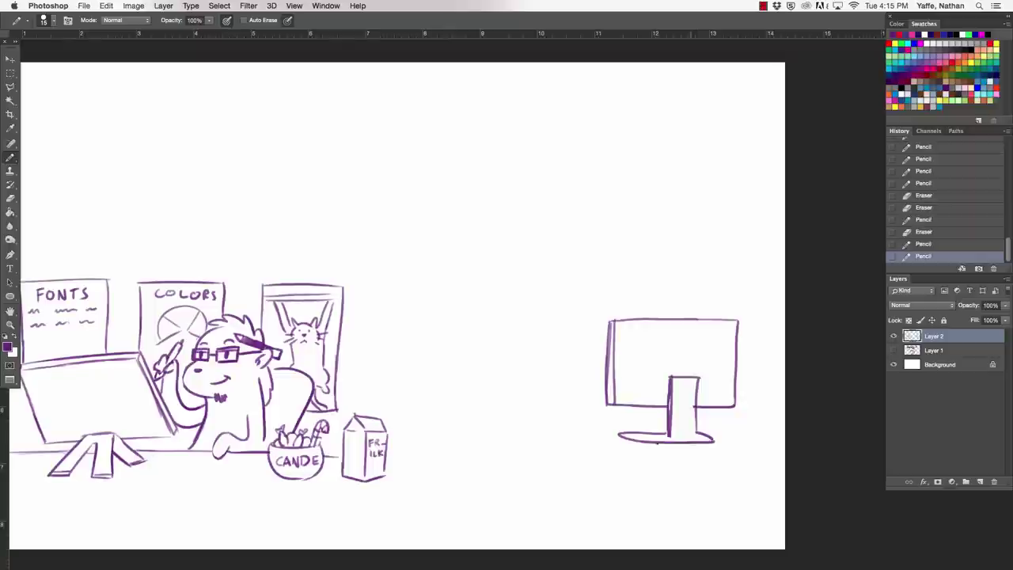
drag(633, 434, 698, 437)
key(e)
mouse_move(697, 376)
mouse_down()
mouse_move(695, 424)
mouse_move(709, 440)
mouse_up()
key(b)
key(e)
key(b)
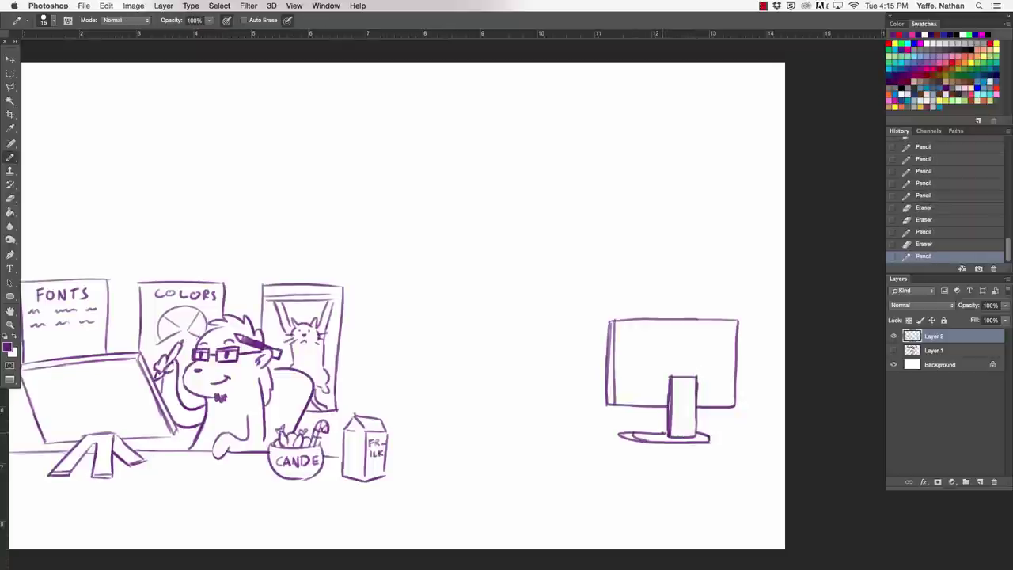
Step: Clean up and redraw the double line along the second monitor's left side
key(e)
drag(609, 323, 606, 400)
key(b)
key(e)
drag(609, 341, 614, 402)
key(b)
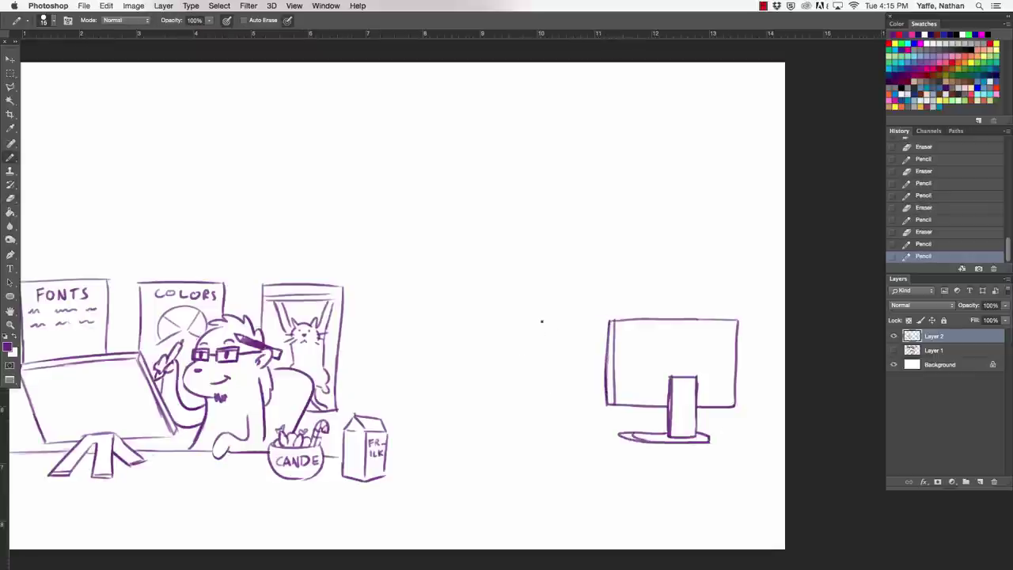
Step: Sketch a second character's domed head with a pointed hair tuft, facing the new monitor
mouse_move(493, 373)
mouse_down()
mouse_move(549, 304)
mouse_move(586, 303)
mouse_move(558, 319)
mouse_move(570, 342)
mouse_up()
key(e)
mouse_move(554, 304)
mouse_down()
mouse_move(572, 333)
mouse_move(570, 360)
mouse_up()
key(b)
key(e)
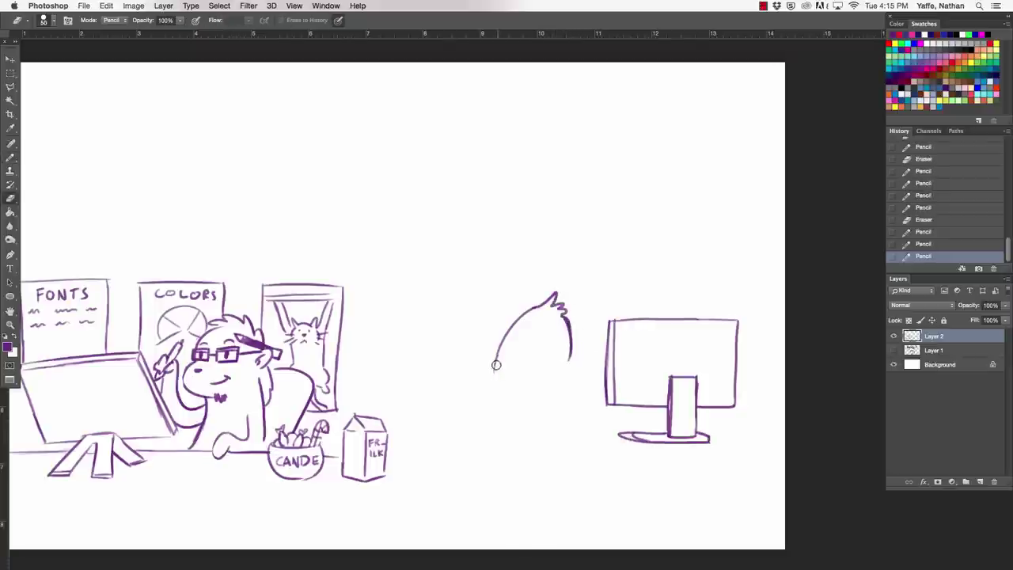
key(b)
drag(516, 315, 497, 398)
key(super+z)
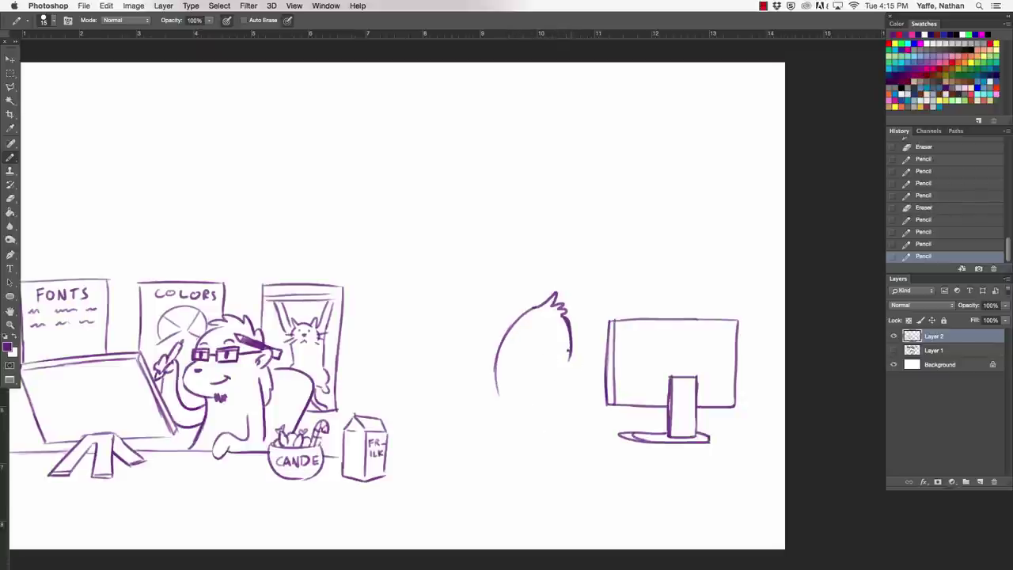
Step: Erase the forehead line below the hair tuft and redraw it curving farther toward the monitor
key(e)
drag(566, 340, 555, 366)
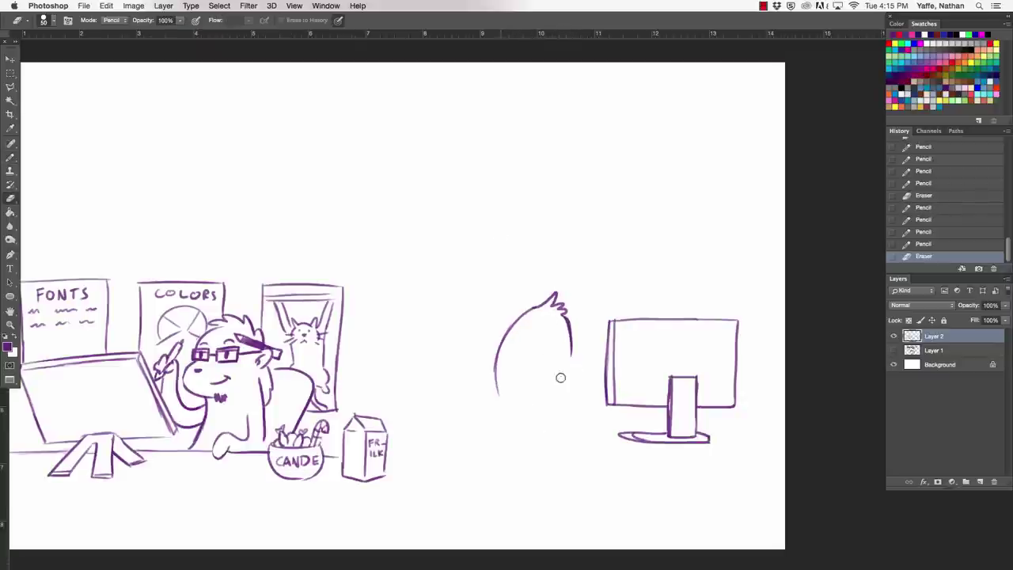
drag(563, 316, 561, 366)
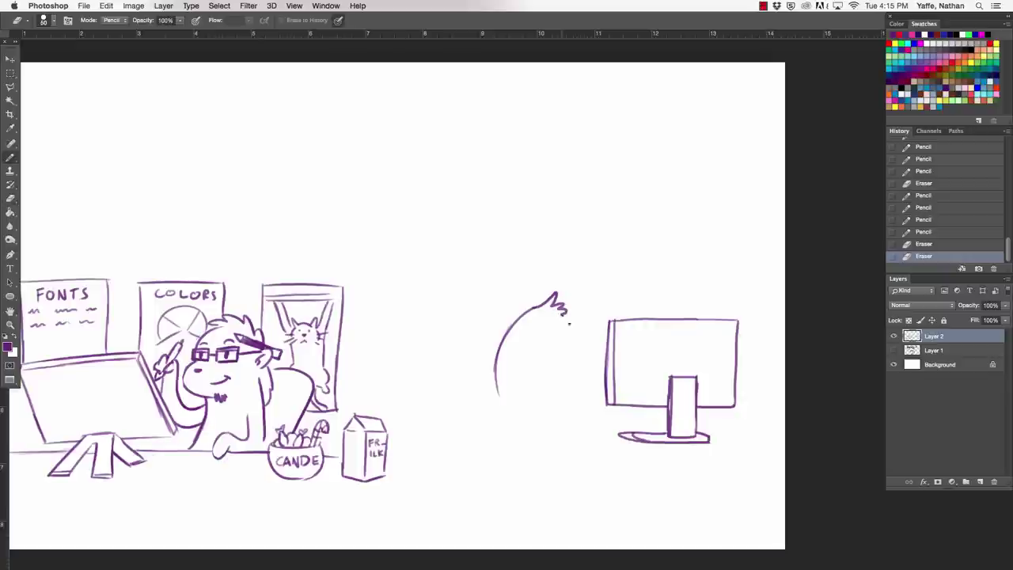
key(b)
drag(565, 316, 576, 364)
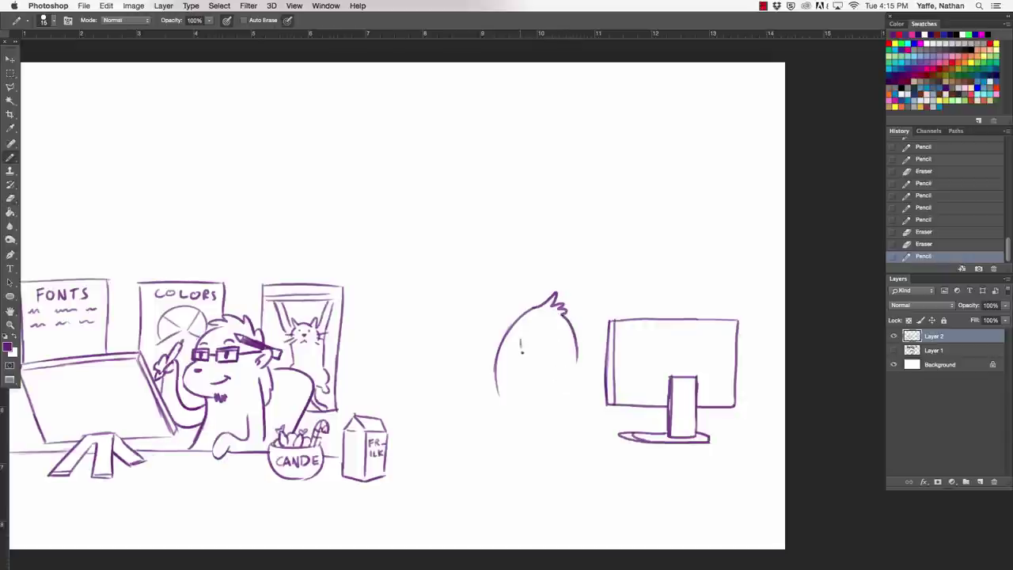
Step: Draw rectangular glasses with a bridge on the second character and dot a pupil in each lens
mouse_move(521, 340)
mouse_down()
mouse_move(544, 354)
mouse_move(538, 335)
mouse_move(544, 353)
mouse_up()
key(super+z)
mouse_move(545, 345)
mouse_down()
mouse_move(558, 353)
mouse_move(581, 349)
mouse_move(576, 342)
mouse_up()
key(e)
key(b)
click(571, 341)
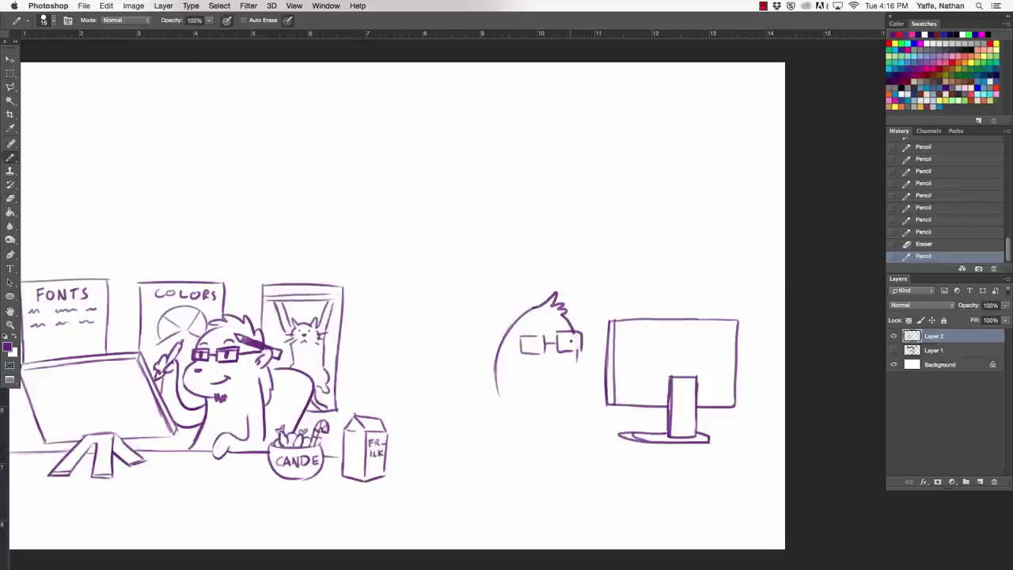
click(563, 346)
click(534, 345)
Step: Add the glasses' top rims and temple, an ear, a rounded cheek and a small curved mouth line
mouse_move(522, 343)
mouse_down()
mouse_move(547, 341)
mouse_move(532, 335)
mouse_up()
key(super+z)
key(e)
key(b)
drag(520, 335, 563, 331)
key(e)
mouse_move(497, 351)
mouse_down()
mouse_move(497, 366)
mouse_move(499, 344)
mouse_move(560, 361)
mouse_move(575, 385)
mouse_move(577, 348)
mouse_move(581, 386)
mouse_up()
key(b)
key(e)
key(b)
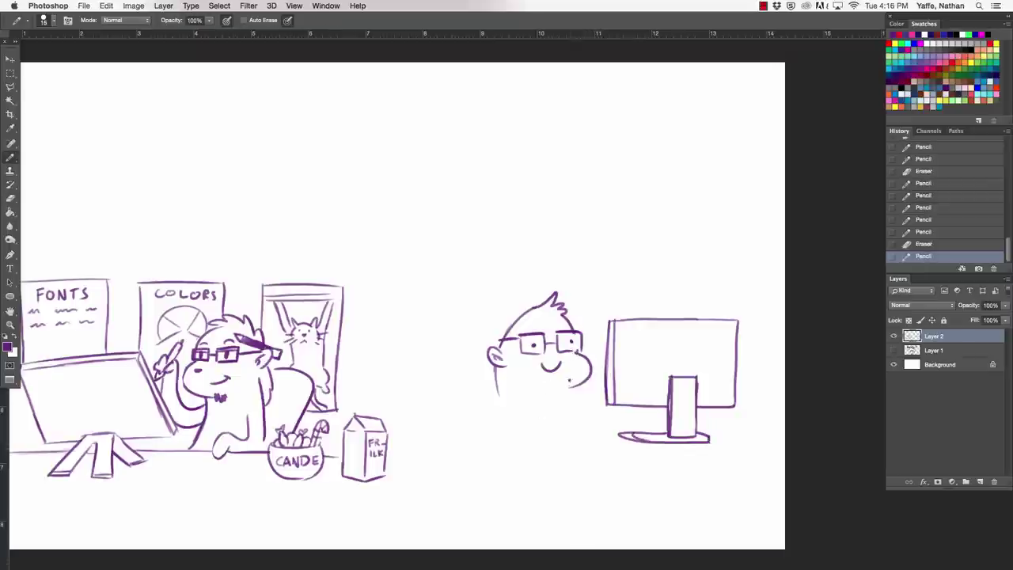
Step: Draw the back of the neck and a pointed shirt collar under the second character's face
drag(497, 394, 507, 425)
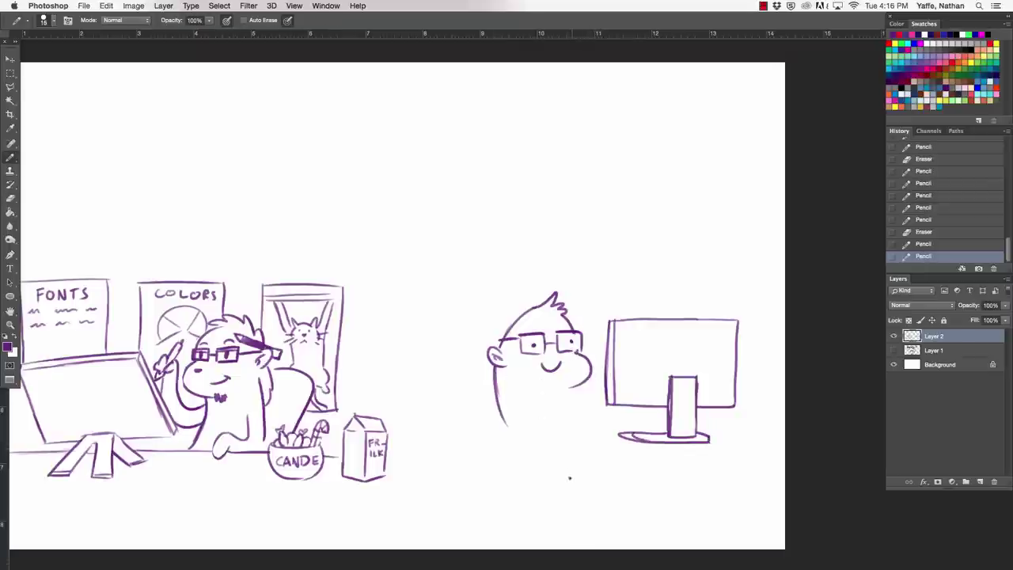
key(super+z)
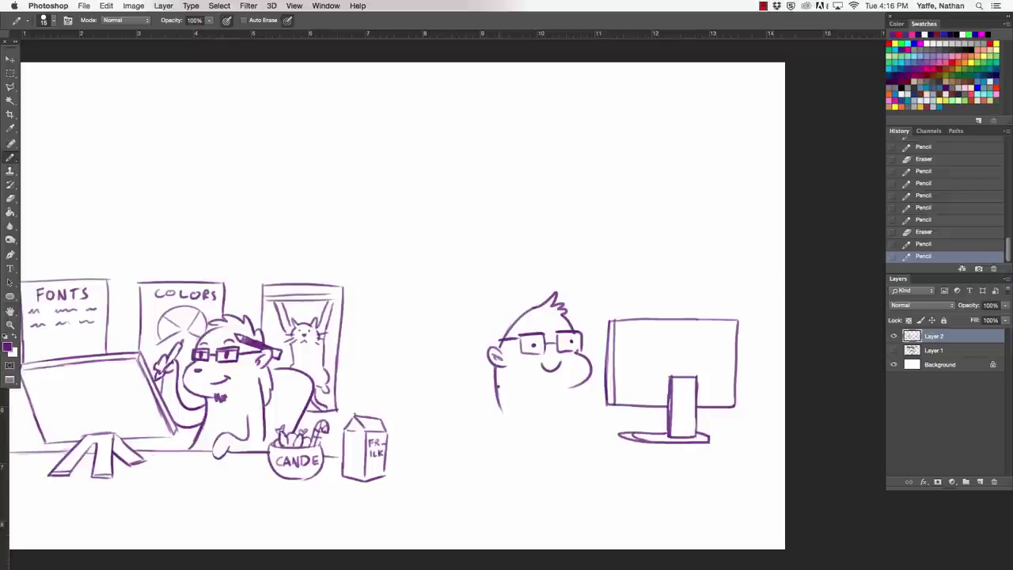
drag(498, 388, 579, 387)
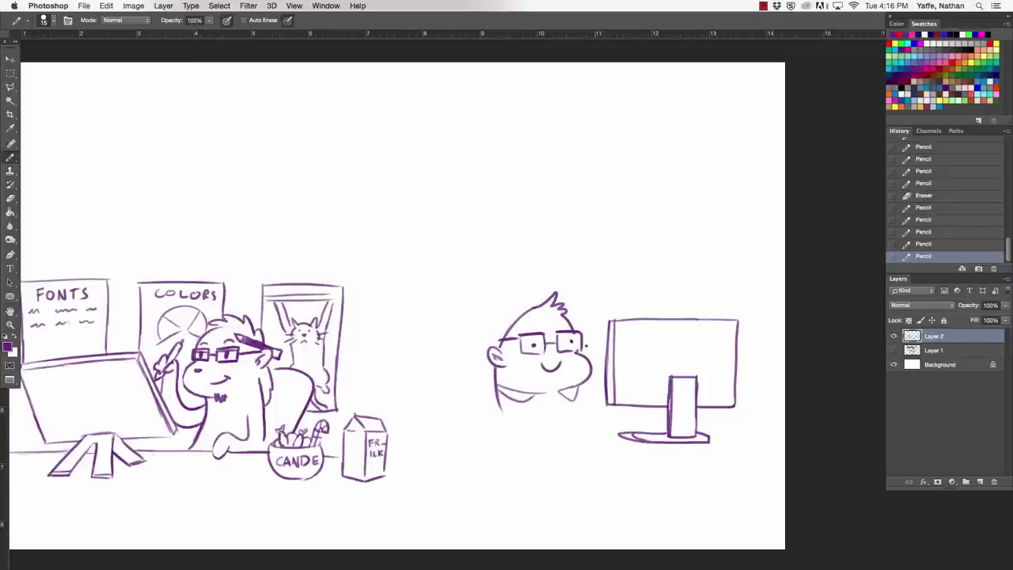
Step: Darken the second character's pupils and add eyebrows above the glasses
click(570, 342)
click(533, 345)
drag(525, 328, 539, 325)
click(582, 363)
Step: Redraw the second character's back line and add the shirt's V-shaped neck opening with a button dot
key(e)
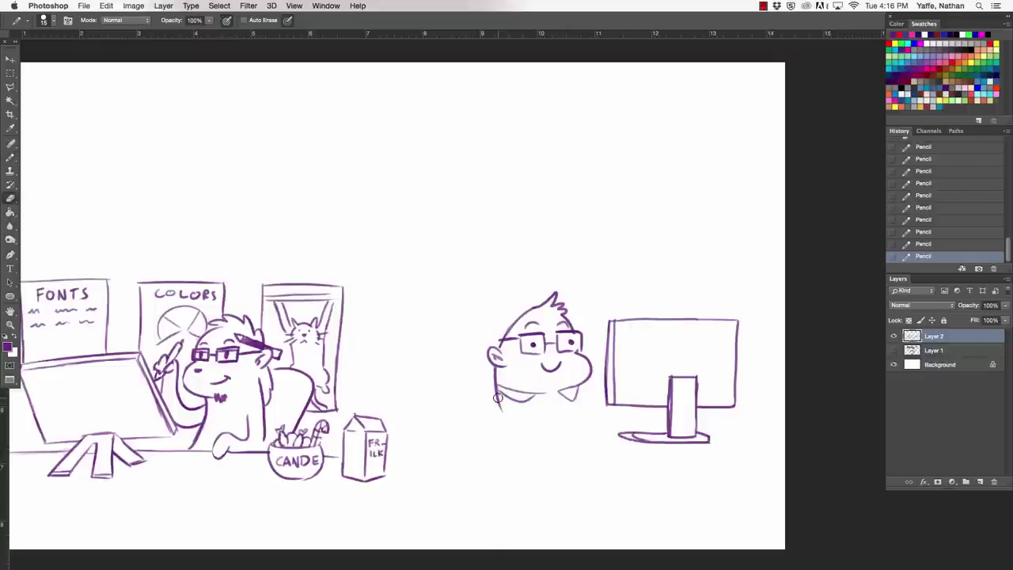
click(494, 397)
key(b)
drag(497, 390, 488, 430)
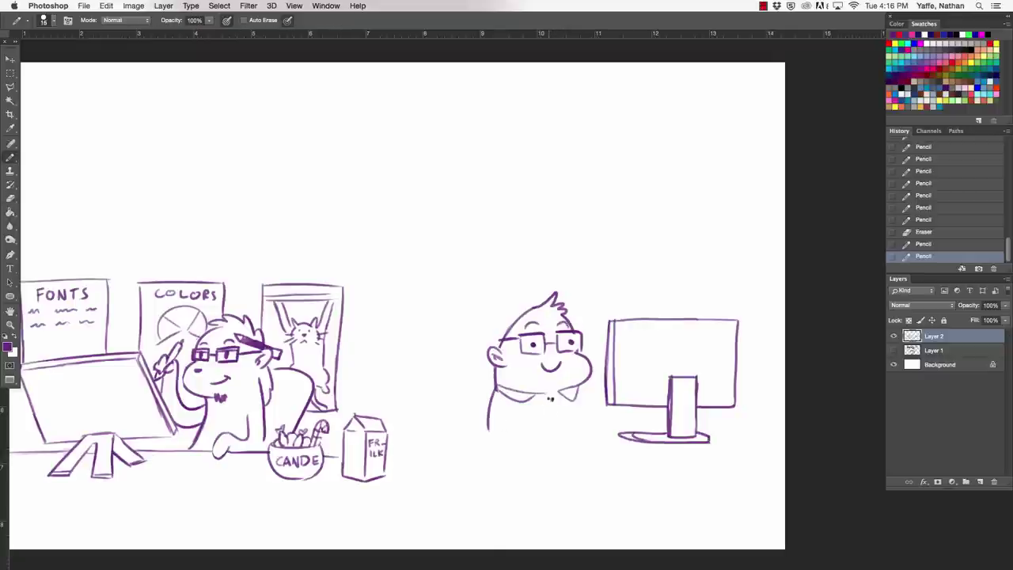
key(super+z)
mouse_move(543, 395)
mouse_down()
mouse_move(550, 402)
mouse_move(559, 391)
mouse_up()
click(553, 415)
key(e)
drag(494, 390, 494, 454)
key(b)
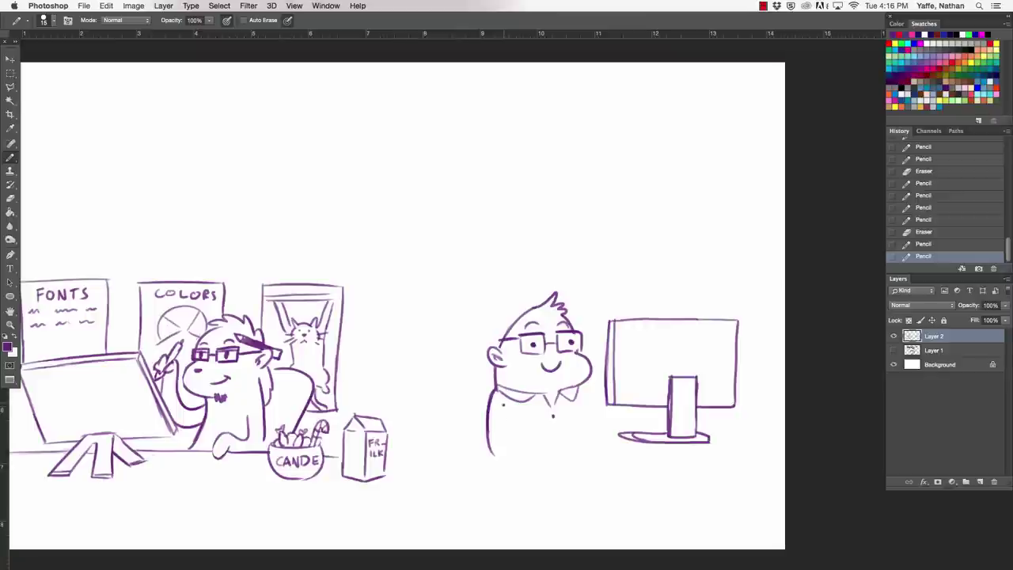
Step: Draw the second character's bent arm with a cuff and a hand resting toward the monitor
key(e)
mouse_move(496, 383)
mouse_down()
mouse_move(490, 457)
mouse_move(485, 446)
mouse_move(514, 451)
mouse_move(511, 441)
mouse_up()
key(b)
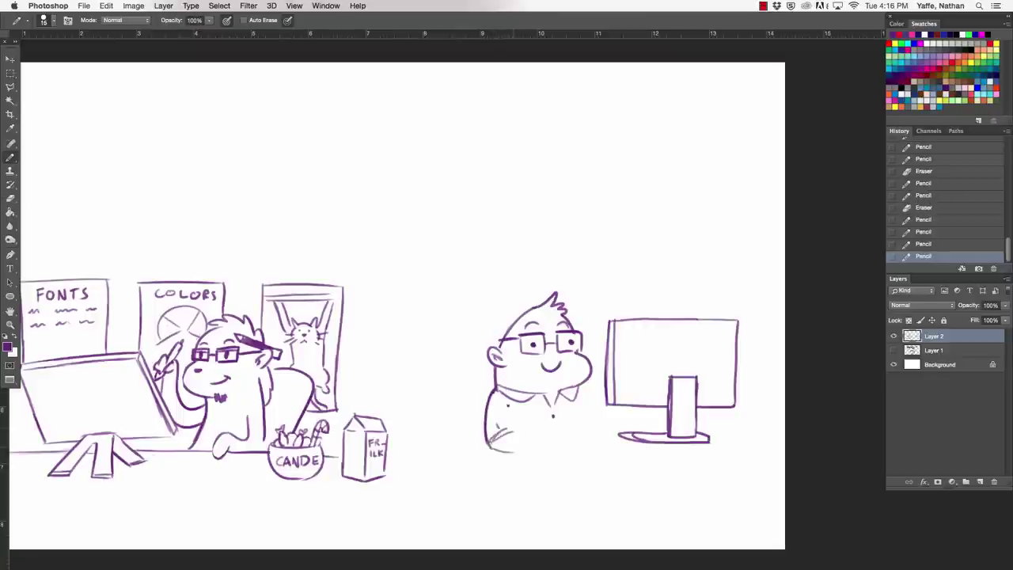
mouse_move(508, 400)
mouse_down()
mouse_move(507, 417)
mouse_move(552, 436)
mouse_move(504, 450)
mouse_move(545, 454)
mouse_move(545, 439)
mouse_up()
key(e)
key(b)
mouse_move(544, 437)
mouse_down()
mouse_move(567, 423)
mouse_move(581, 448)
mouse_move(568, 441)
mouse_move(568, 453)
mouse_move(572, 432)
mouse_move(581, 448)
mouse_up()
key(super+z)
drag(566, 439, 577, 446)
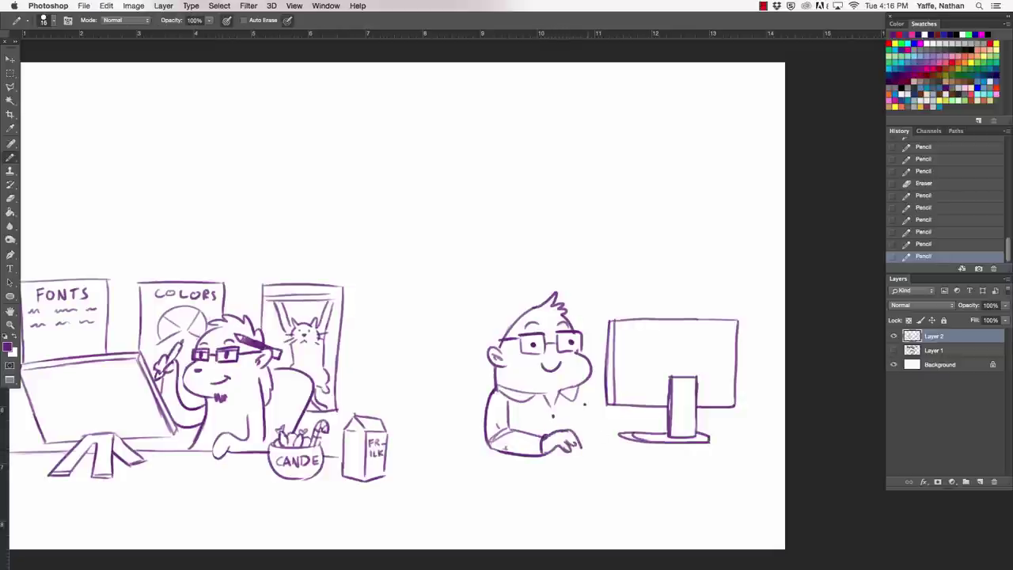
Step: Draw the second character's far arm with a hand resting beside the near hand, toward the monitor
mouse_move(589, 387)
mouse_down()
mouse_move(605, 404)
mouse_move(600, 418)
mouse_move(580, 418)
mouse_move(591, 434)
mouse_move(609, 434)
mouse_move(599, 445)
mouse_move(614, 440)
mouse_up()
key(super+z)
key(super+z)
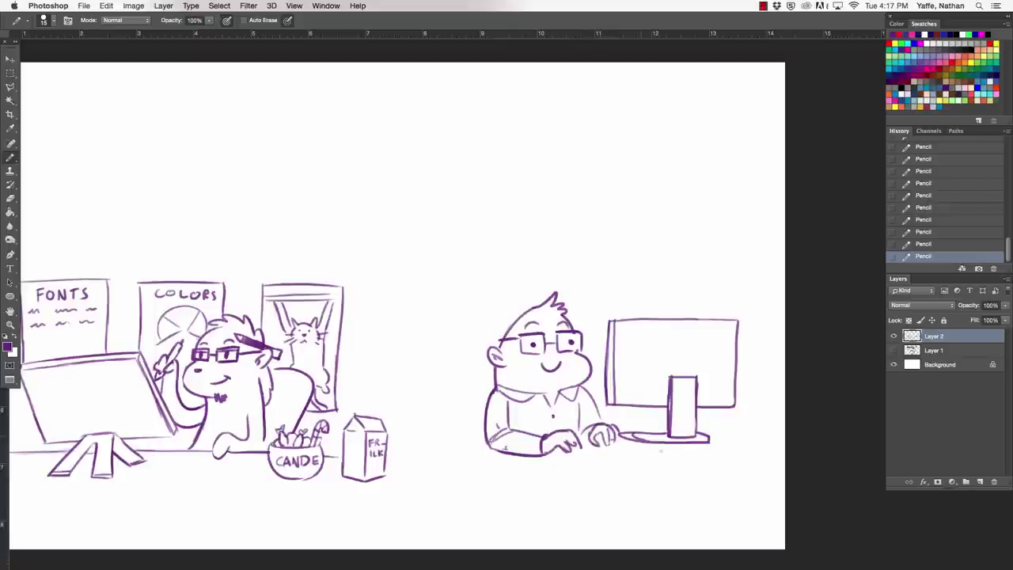
Step: Select the monitor with its stand using the Polygonal Lasso, move it slightly down and away from the character's hands, and deselect
key(l)
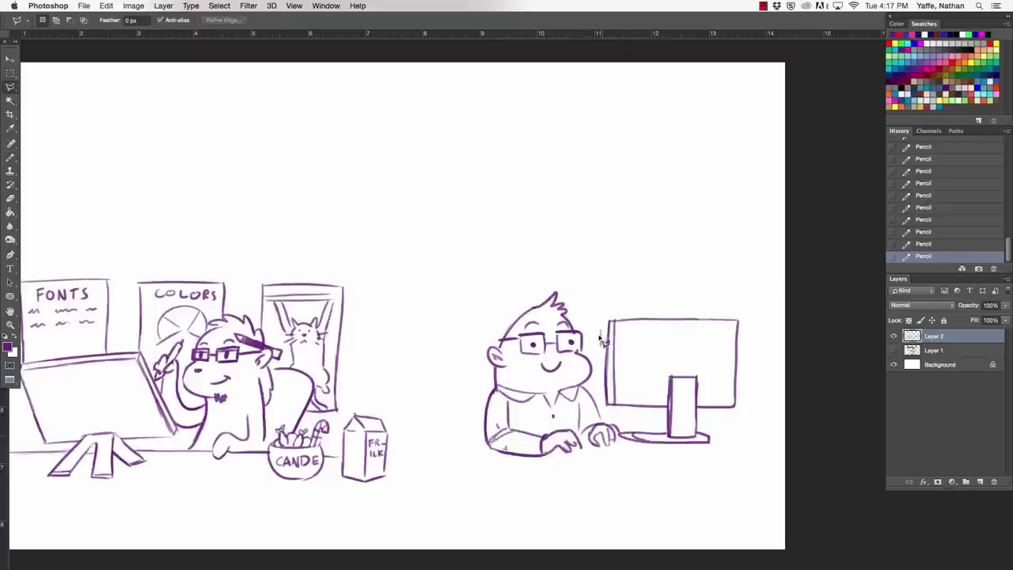
click(600, 346)
click(601, 405)
click(621, 418)
click(627, 427)
click(617, 435)
click(619, 454)
click(705, 460)
click(756, 447)
click(761, 353)
click(729, 287)
click(678, 278)
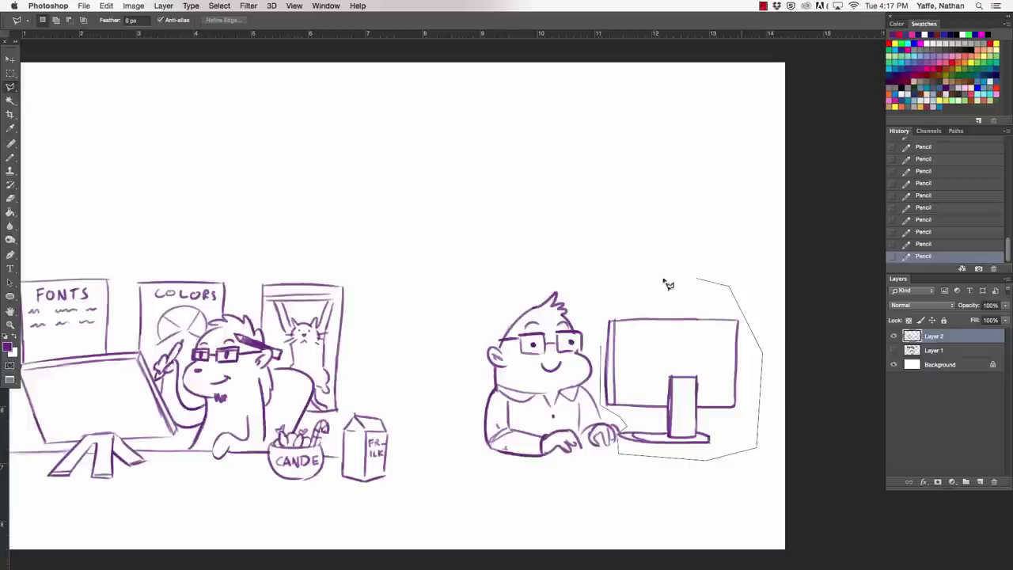
click(615, 303)
click(603, 350)
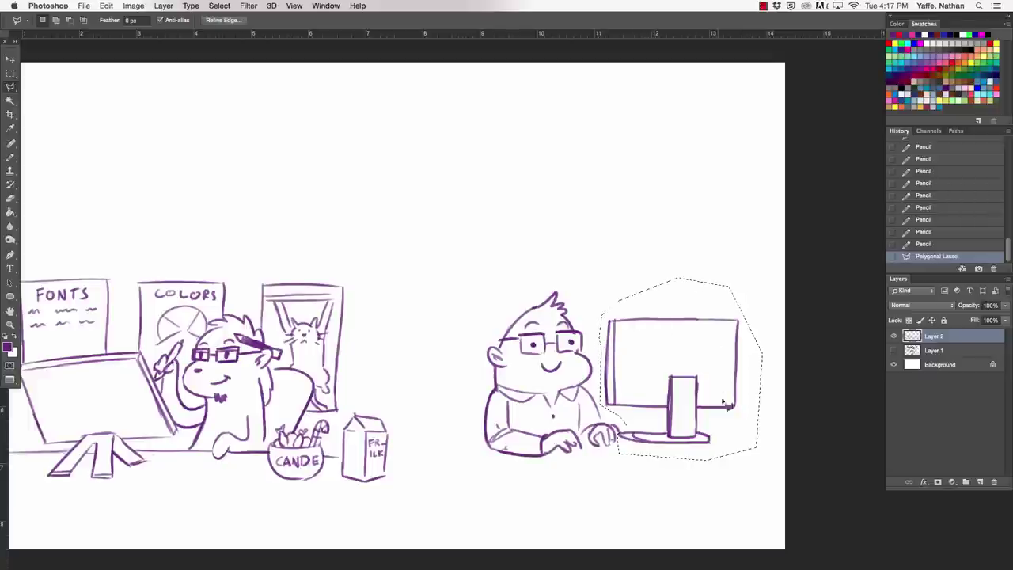
key(v)
drag(720, 385, 735, 412)
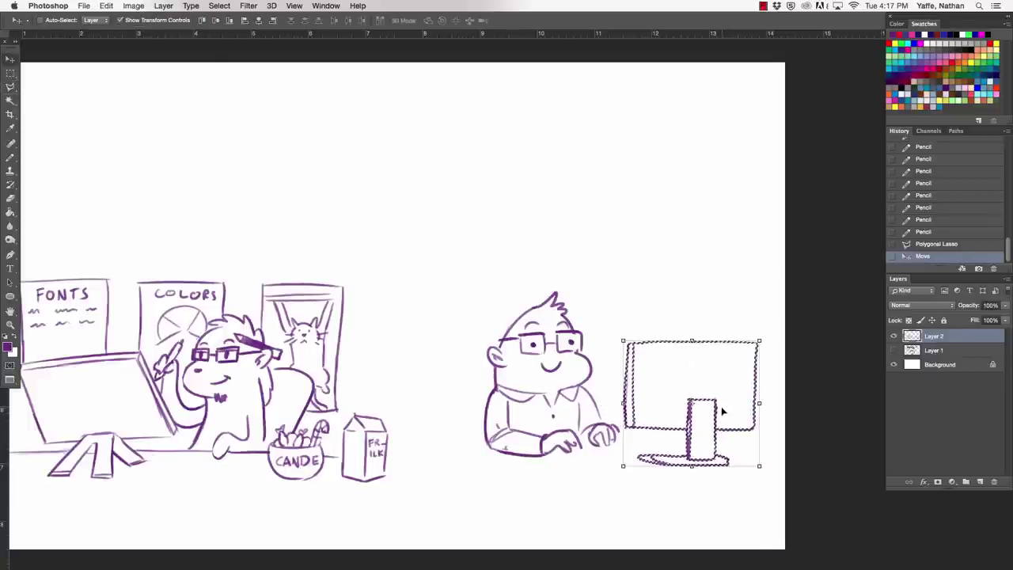
key(super+d)
Step: Add the missing finger strokes to the second character's far hand
key(a)
key(b)
drag(616, 435, 623, 434)
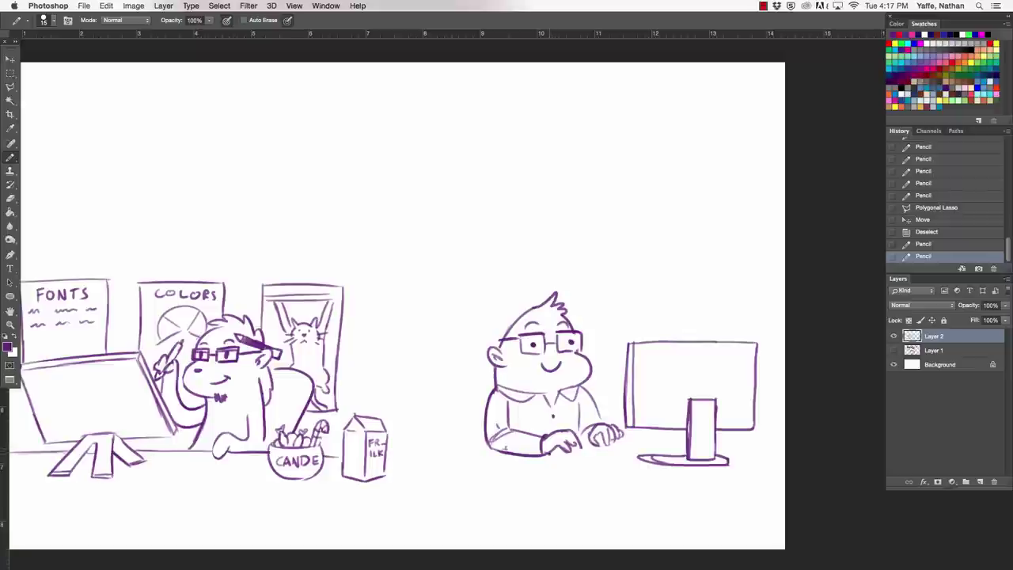
Step: Draw a flat keyboard in perspective under the second character's hands, reaching toward the monitor stand
mouse_move(546, 452)
mouse_down()
mouse_move(583, 462)
mouse_move(569, 462)
mouse_move(579, 445)
mouse_up()
key(super+alt+z)
key(super+alt+z)
mouse_move(580, 446)
mouse_down()
mouse_move(592, 442)
mouse_move(584, 456)
mouse_move(645, 449)
mouse_move(631, 439)
mouse_up()
drag(630, 439, 663, 447)
key(e)
key(b)
key(super+alt+z)
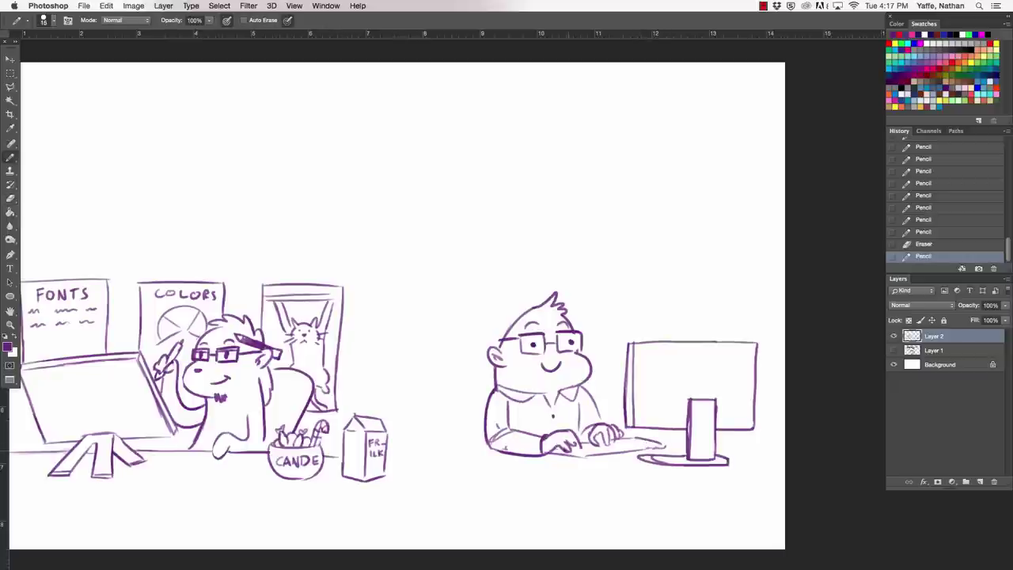
drag(556, 449, 585, 456)
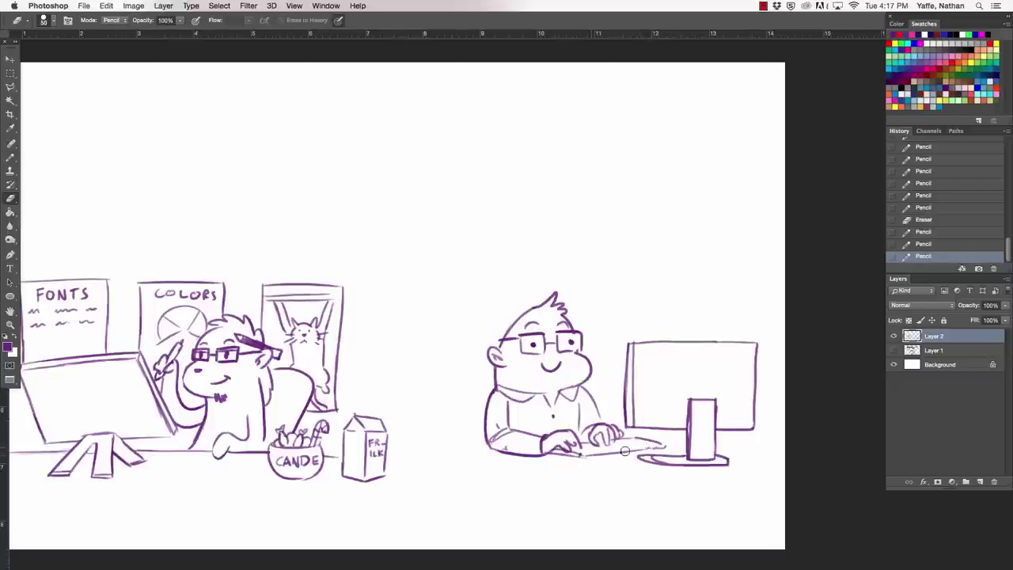
key(l)
click(622, 420)
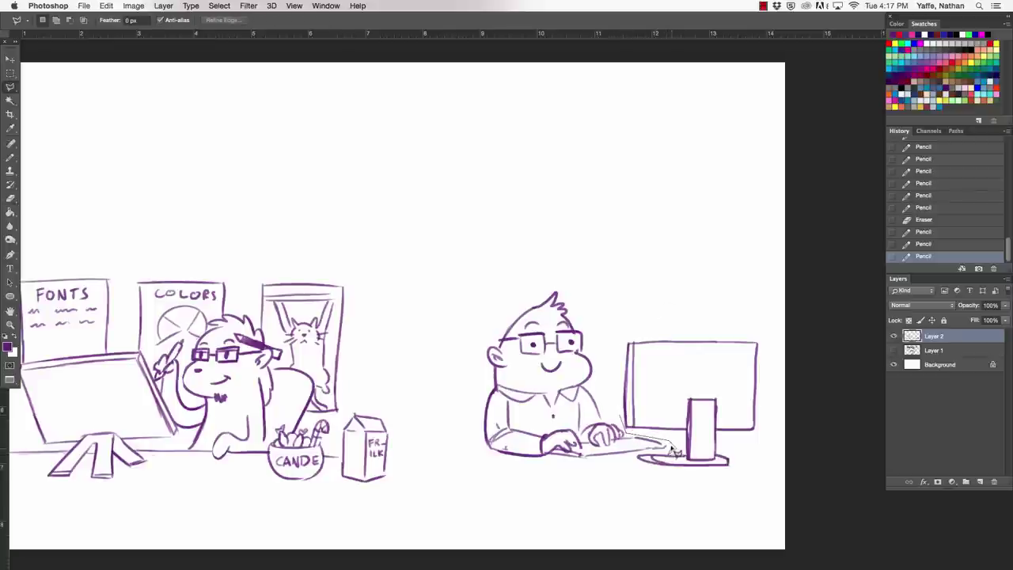
key(Escape)
Step: Draw the outline of a tall milk carton with a gabled top beside the second character's near arm
key(a)
key(b)
drag(434, 425, 440, 485)
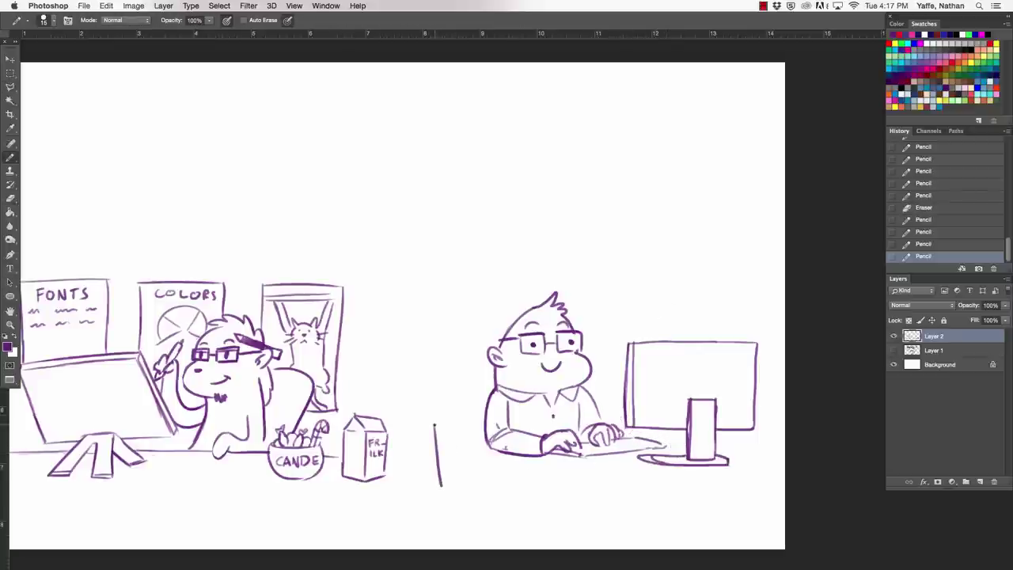
drag(444, 415, 457, 433)
drag(441, 485, 461, 485)
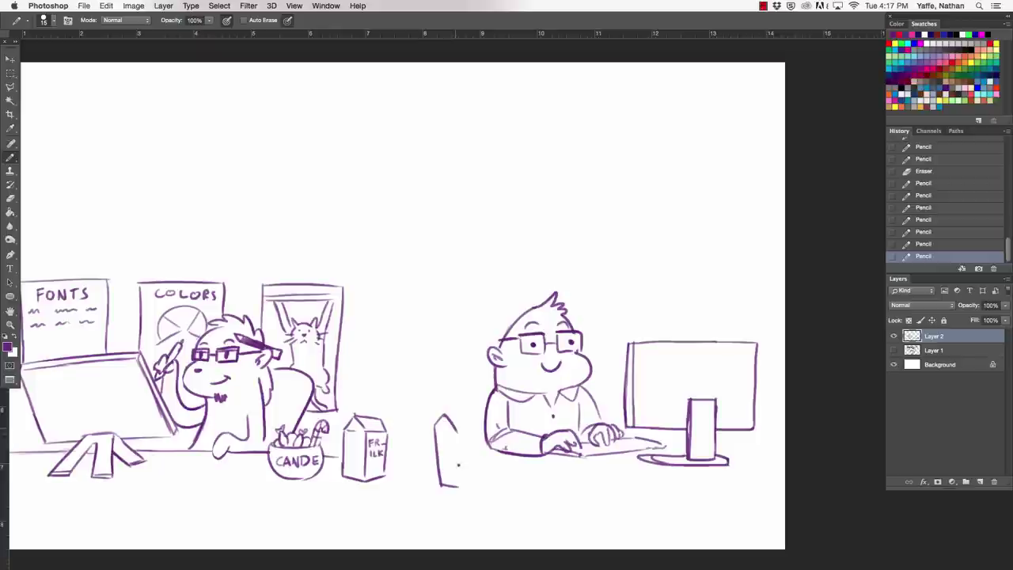
drag(455, 432, 461, 486)
mouse_move(441, 413)
mouse_down()
mouse_move(477, 421)
mouse_move(484, 483)
mouse_move(455, 484)
mouse_move(497, 391)
mouse_move(468, 449)
mouse_move(478, 439)
mouse_move(479, 450)
mouse_up()
key(e)
key(b)
Step: Letter "I MILK" on the front face of the second character's milk carton
key(super+space)
key(b)
drag(484, 439, 491, 450)
click(485, 434)
mouse_move(497, 432)
mouse_down()
mouse_move(496, 450)
mouse_move(498, 440)
mouse_up()
drag(499, 440, 506, 450)
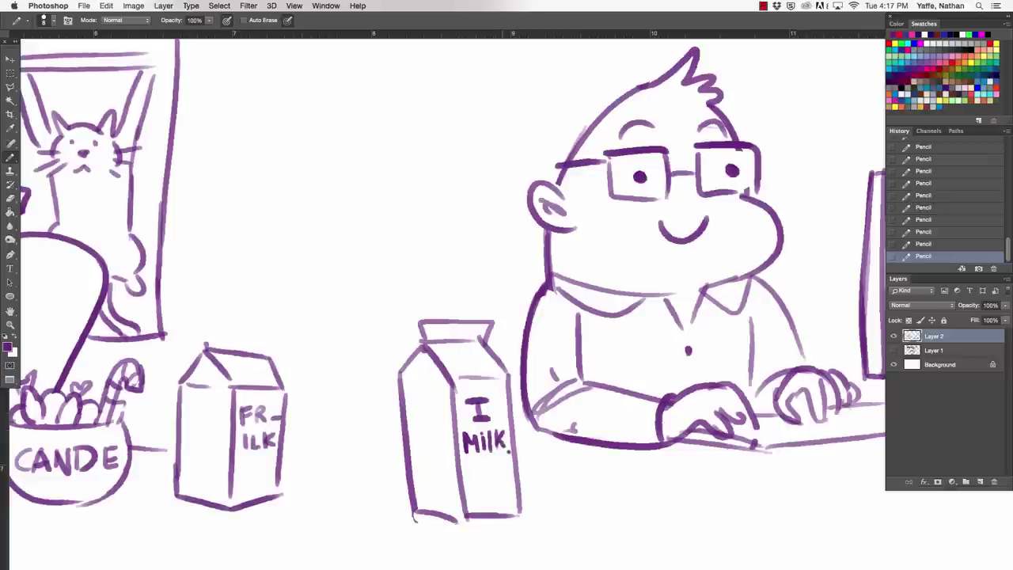
key(super+z)
Step: Add the fold line under the new carton's roof and clean up its bottom edge
drag(404, 378, 444, 381)
key(e)
mouse_move(416, 514)
mouse_down()
mouse_move(462, 520)
mouse_move(415, 507)
mouse_up()
key(b)
key(e)
click(422, 524)
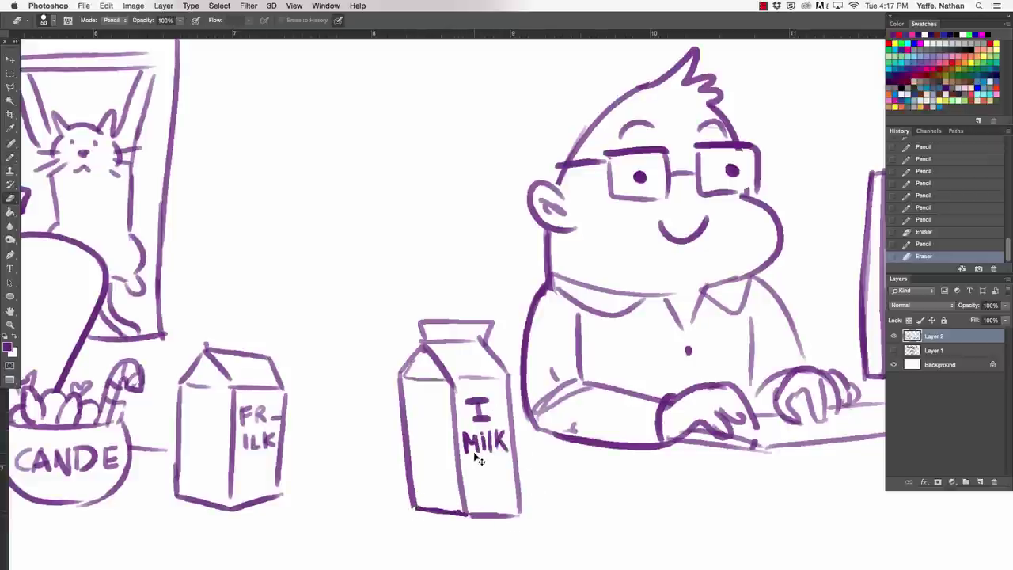
Step: Draw a short desk line between the new milk carton and the second character's arm
key(super+minus)
key(super+minus)
drag(637, 448, 646, 479)
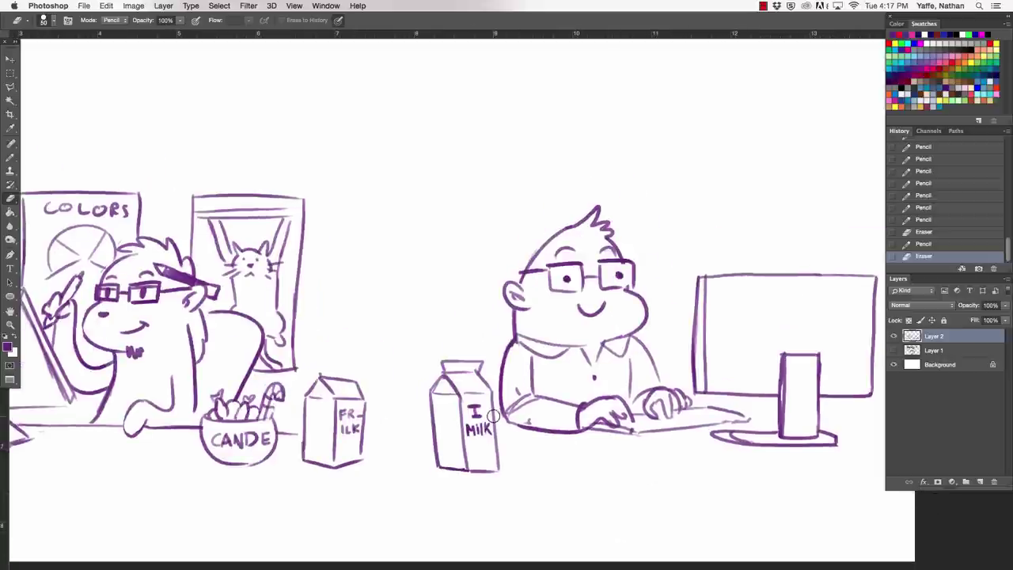
key(b)
drag(493, 412, 507, 413)
key(super+minus)
key(super+minus)
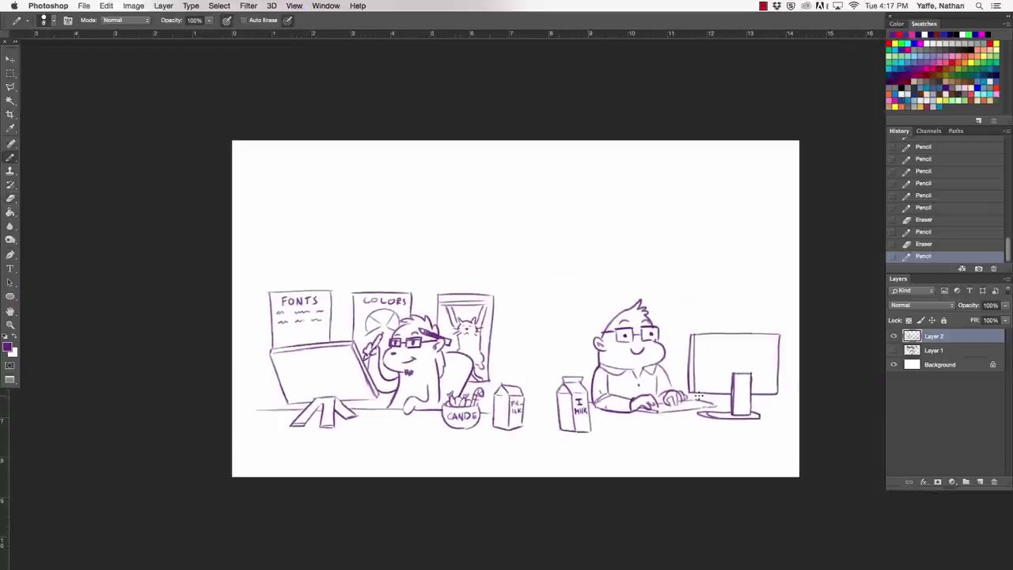
Step: Tidy the second character's forearm and extend the desk line beyond the carton and past the monitor to the canvas edge
drag(610, 418, 609, 411)
key(e)
click(611, 406)
key(b)
drag(543, 402, 557, 402)
drag(701, 402, 799, 400)
Step: Erase stray marks around the keyboard's end and monitor base and sharpen the keyboard's edge
key(e)
mouse_move(713, 404)
mouse_down()
mouse_move(663, 407)
mouse_move(763, 411)
mouse_up()
key(b)
key(e)
key(b)
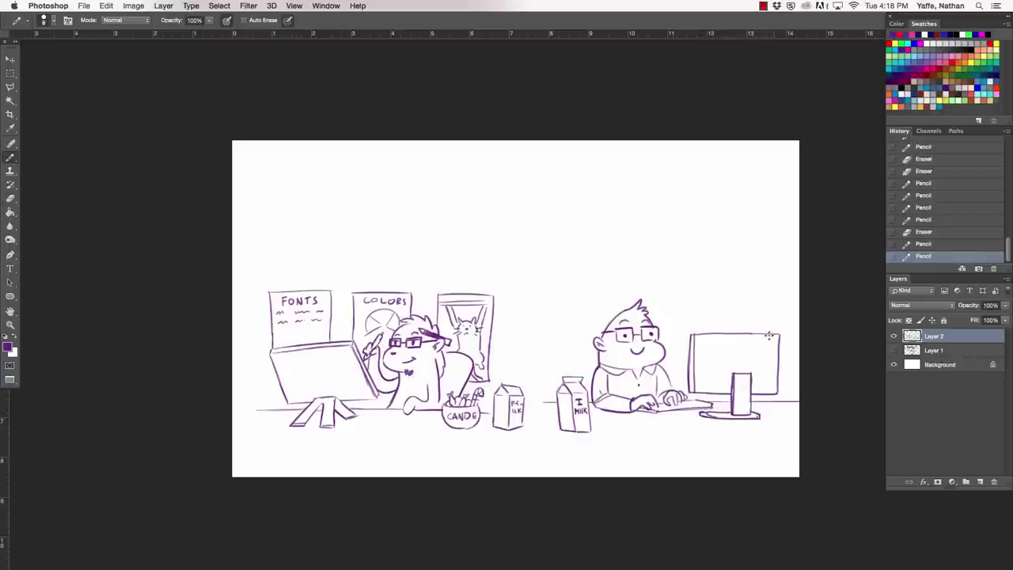
Step: Reinforce the second monitor's side and upper edges with darker strokes
mouse_move(690, 337)
mouse_down()
mouse_move(684, 388)
mouse_move(690, 333)
mouse_up()
key(e)
key(b)
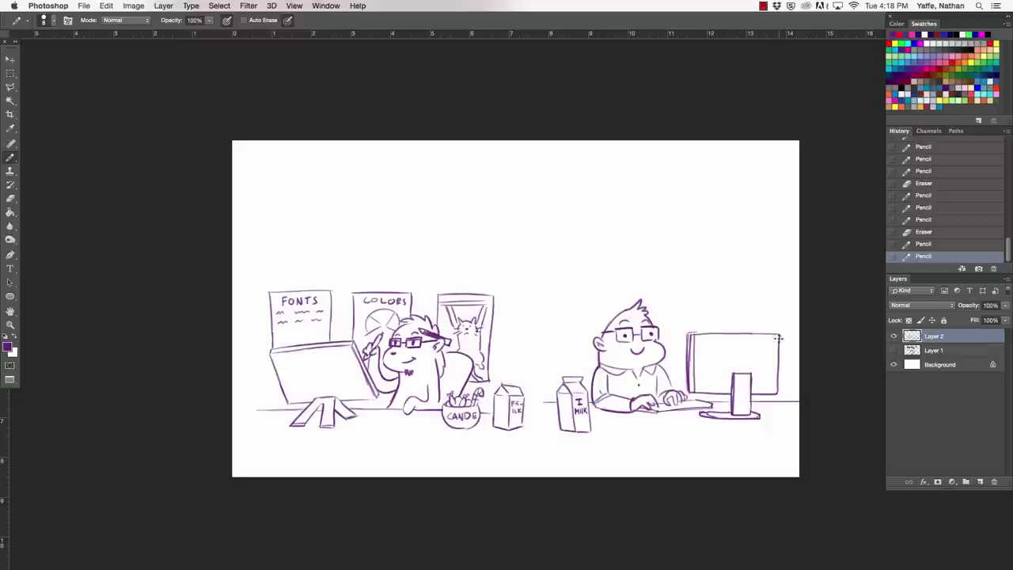
drag(778, 337, 778, 372)
drag(689, 334, 710, 336)
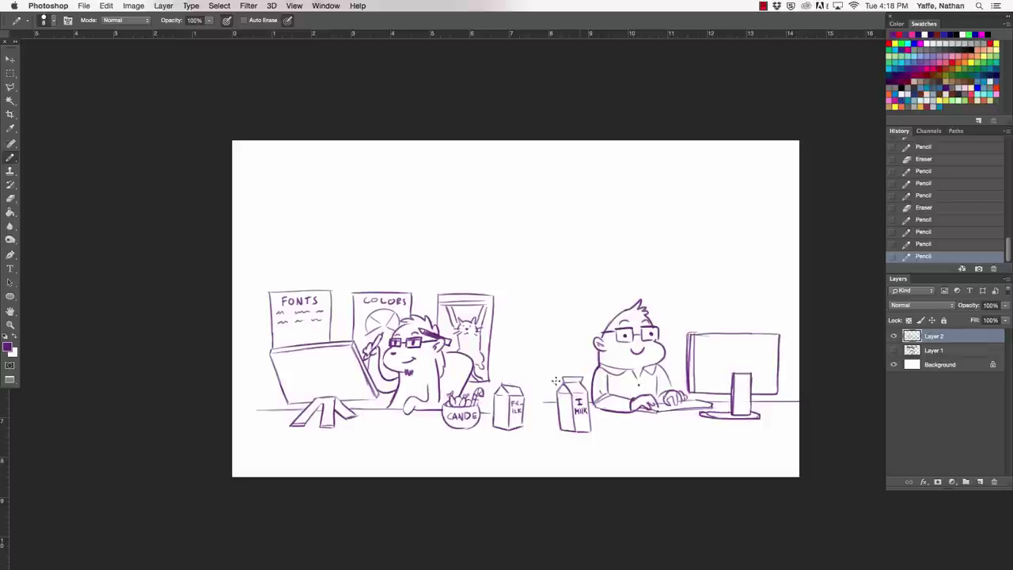
drag(688, 333, 746, 333)
key(super+z)
Step: Draw an inset panel outline on the monitor's back and move the whole sketch slightly down and to the left
drag(798, 373, 794, 372)
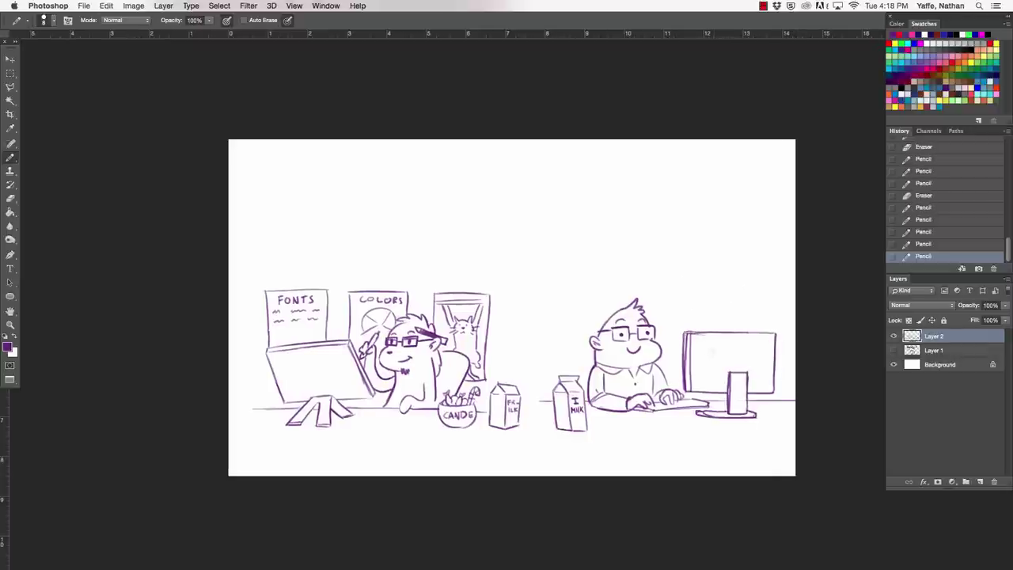
mouse_move(712, 344)
mouse_down()
mouse_move(760, 346)
mouse_move(761, 357)
mouse_up()
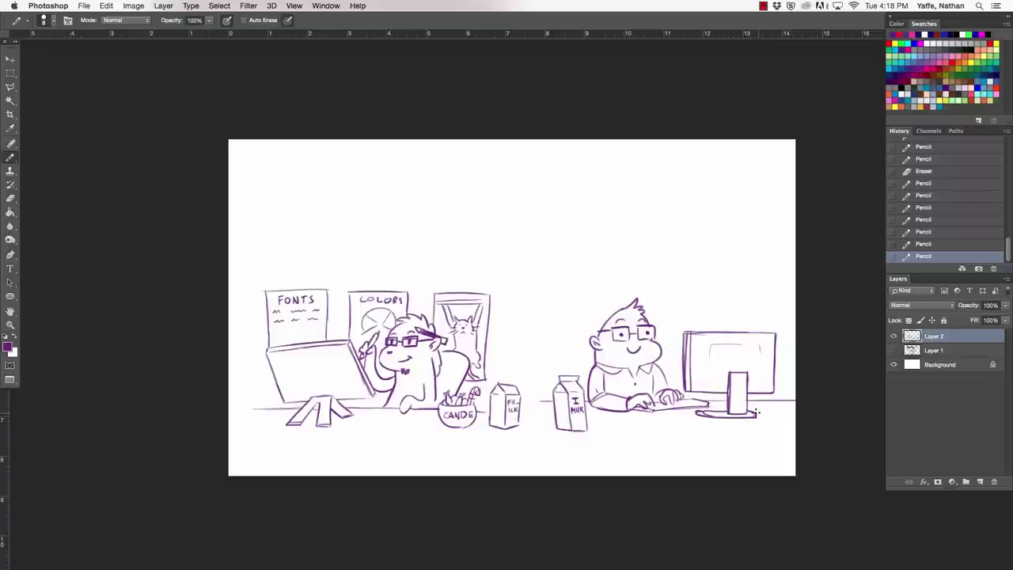
mouse_move(755, 409)
mouse_down()
mouse_move(751, 417)
mouse_move(720, 403)
mouse_up()
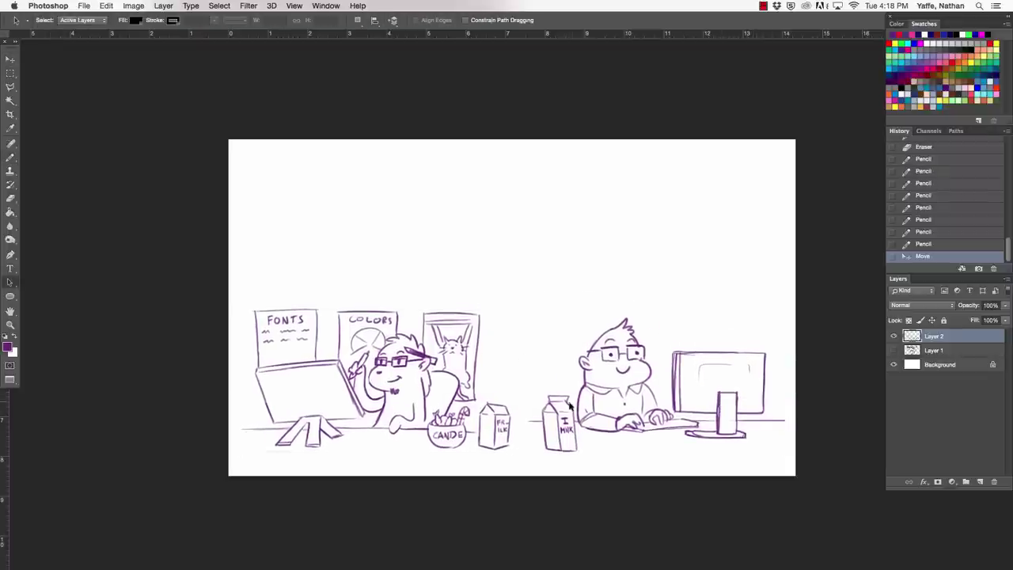
Step: Draw the first loose rectangular bills of a pile behind the "I MILK" carton
drag(577, 393, 559, 389)
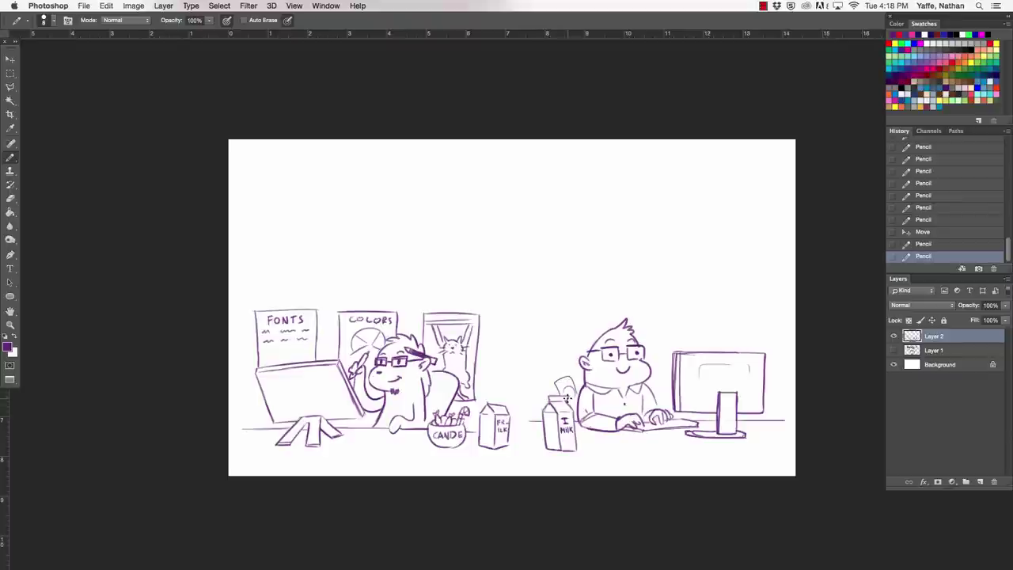
drag(567, 397, 581, 389)
mouse_move(532, 414)
mouse_down()
mouse_move(540, 419)
mouse_move(542, 399)
mouse_move(548, 413)
mouse_up()
key(super+z)
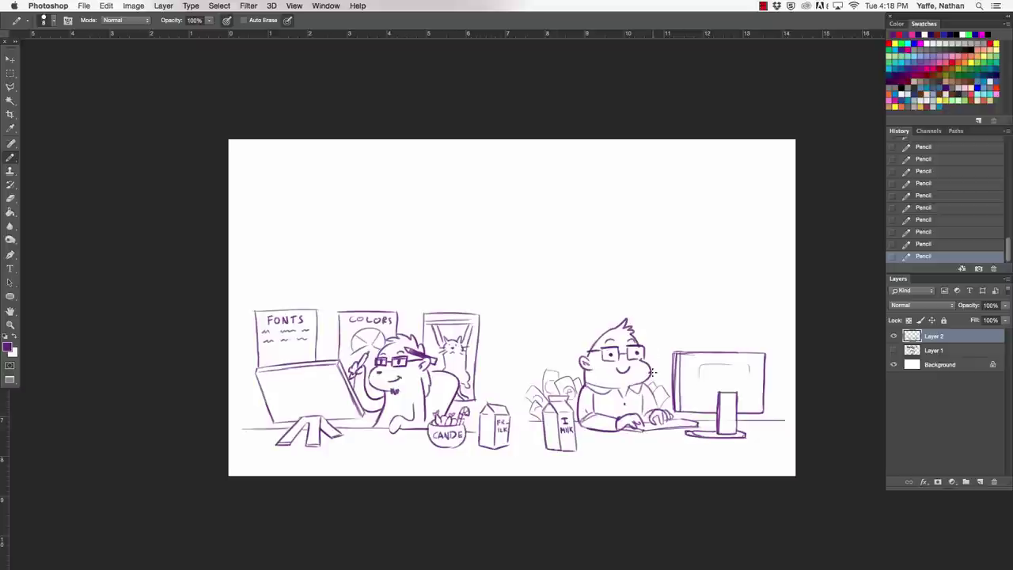
Step: Build the pile of bills up behind the second character, on both sides of the body and up to head height
drag(656, 361, 658, 381)
drag(581, 361, 576, 373)
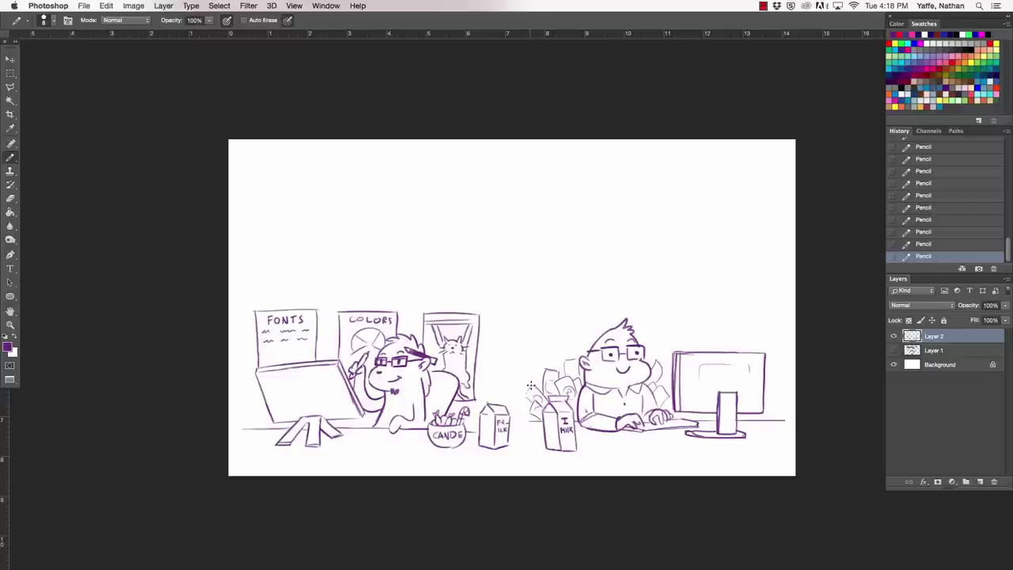
drag(533, 391, 538, 397)
mouse_move(553, 369)
mouse_down()
mouse_move(550, 357)
mouse_move(565, 353)
mouse_move(561, 369)
mouse_up()
key(super+z)
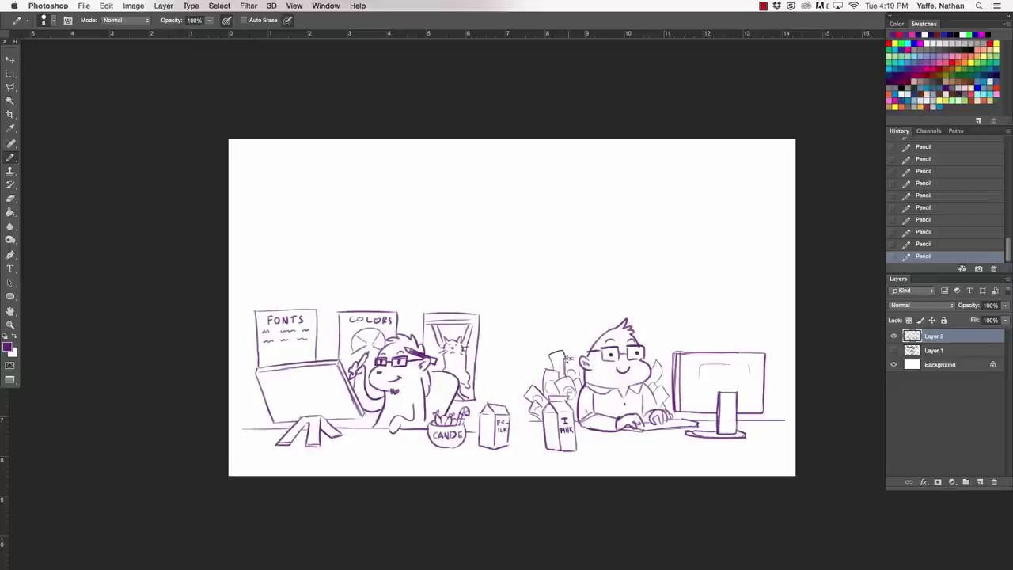
drag(575, 342, 587, 345)
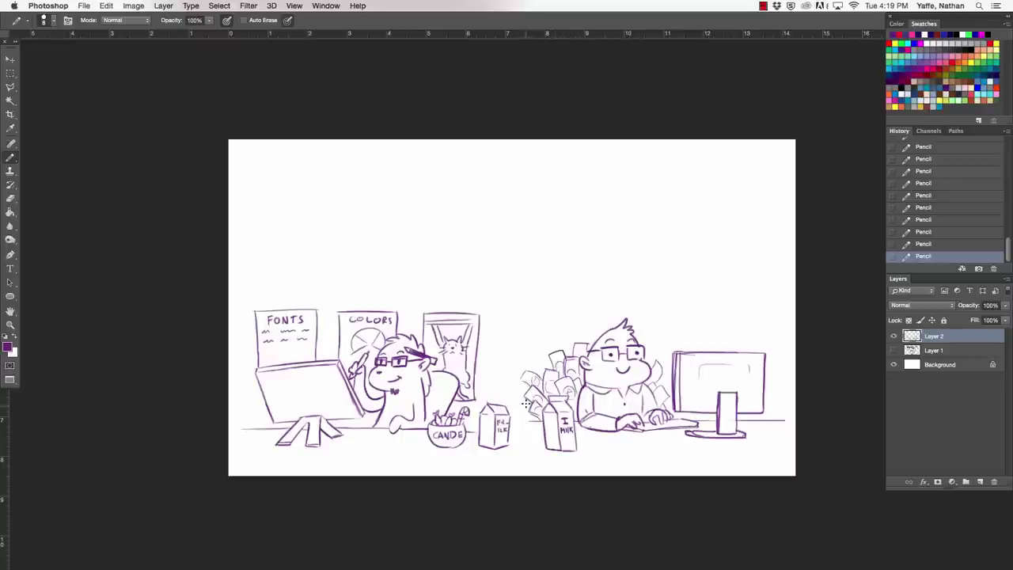
Step: Extend the desk line past the pile of bills and refine the pile's outer edges on both sides
drag(535, 421, 519, 419)
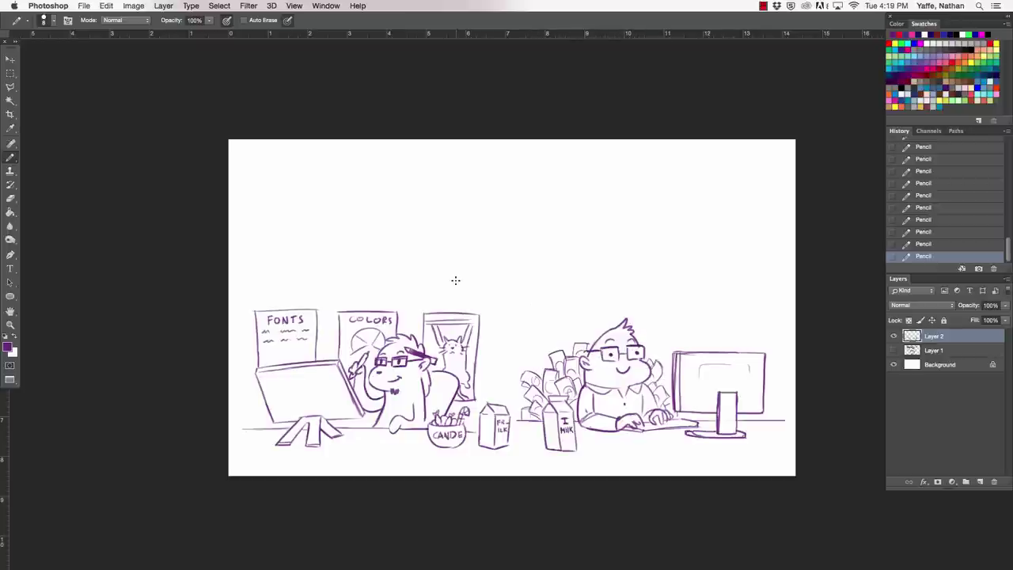
key(e)
drag(526, 381, 529, 373)
key(b)
mouse_move(521, 377)
mouse_down()
mouse_move(527, 371)
mouse_move(521, 383)
mouse_up()
drag(666, 401, 678, 403)
Step: Draw a wide square bracket above the scene with one leg down to each character, using a 20-pixel pencil
drag(402, 289, 402, 236)
key(a)
key(b)
click(402, 235)
mouse_move(402, 234)
mouse_down()
mouse_move(633, 234)
mouse_move(626, 228)
mouse_move(635, 235)
mouse_move(621, 305)
mouse_up()
Step: Add filled downward arrowheads to both legs of the bracket above the characters' heads
key(e)
key(b)
drag(397, 291, 402, 298)
drag(402, 298, 407, 291)
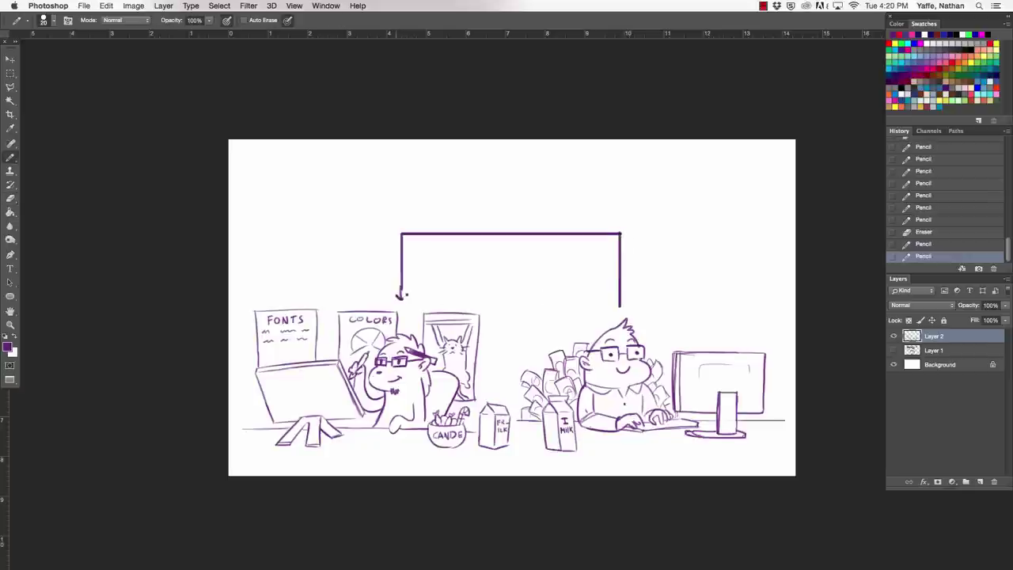
drag(628, 298, 623, 301)
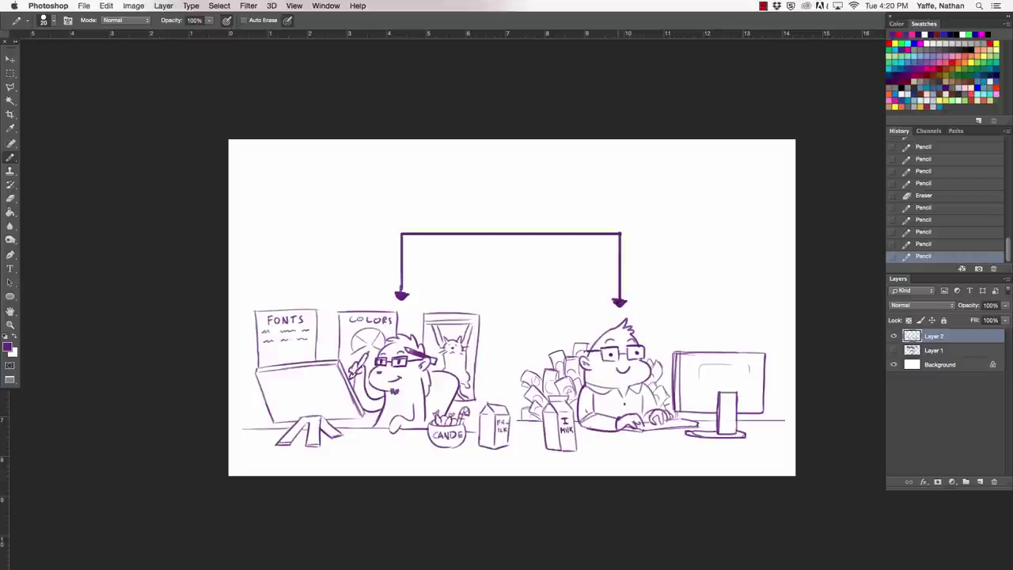
Step: Thicken the bracket's crossbar and the designer-side leg, and erase the excess around the programmer-side arrowhead
mouse_move(401, 297)
mouse_down()
mouse_move(401, 232)
mouse_move(631, 235)
mouse_move(619, 308)
mouse_up()
key(e)
key(b)
key(e)
drag(622, 308, 632, 295)
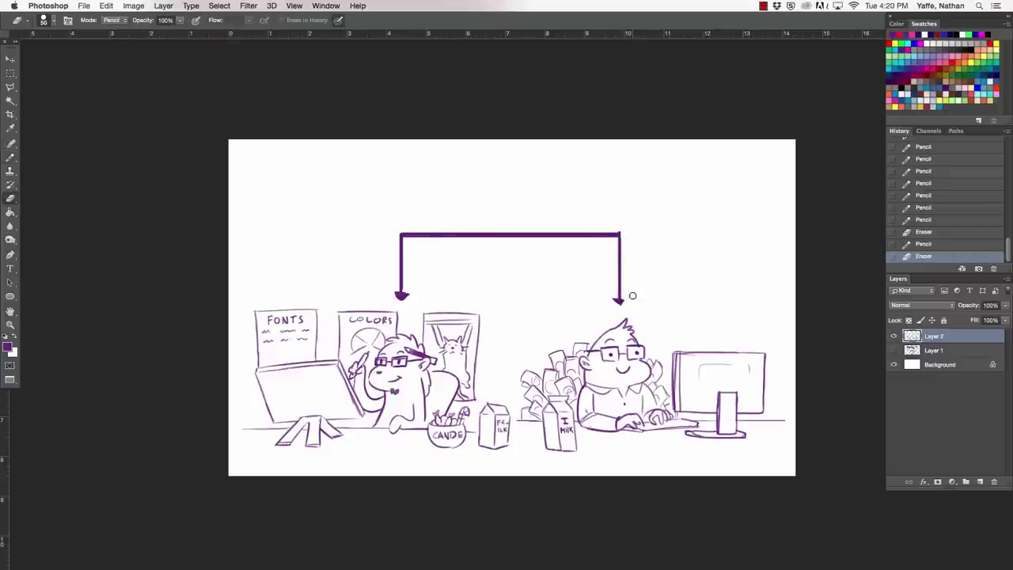
Step: Thicken the bracket leg above the programmer and redraw its arrowhead
key(b)
click(621, 235)
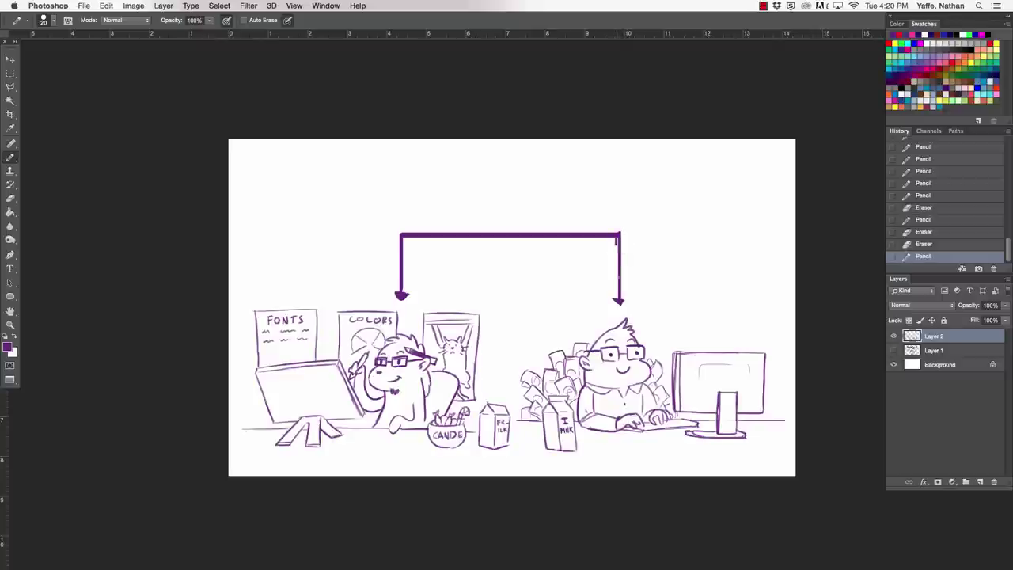
drag(616, 244, 617, 299)
key(super+z)
drag(618, 235, 619, 306)
click(617, 301)
drag(619, 306, 623, 300)
Step: Sharpen both arrowheads into clean triangles and trim the bracket's corner above the programmer
key(e)
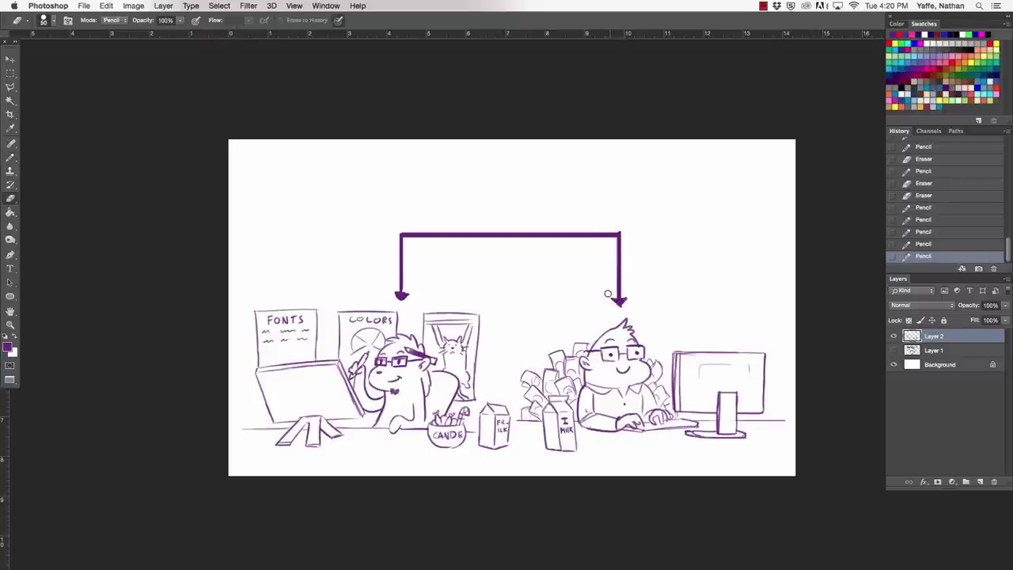
click(403, 297)
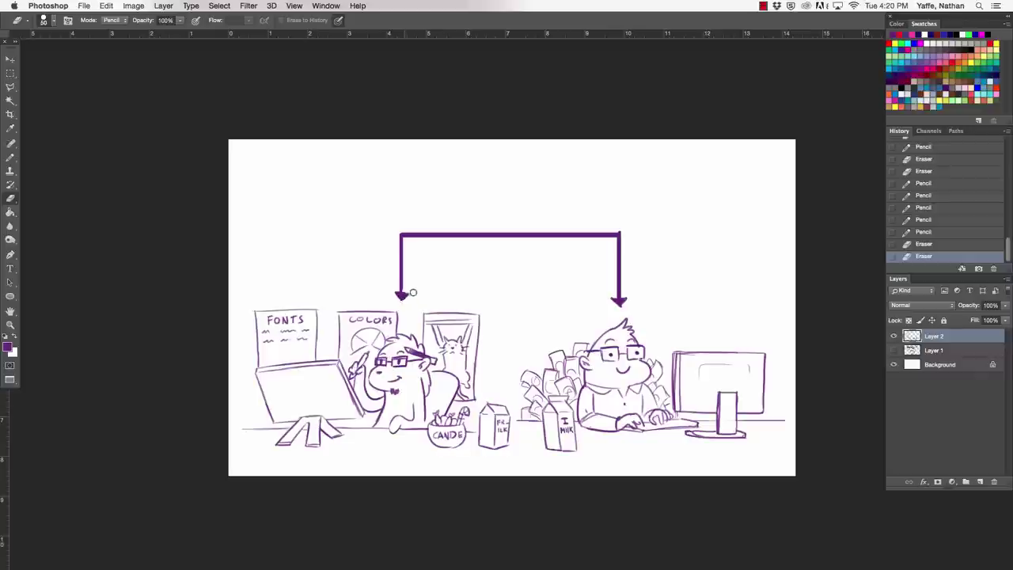
click(411, 293)
key(b)
click(402, 296)
click(402, 297)
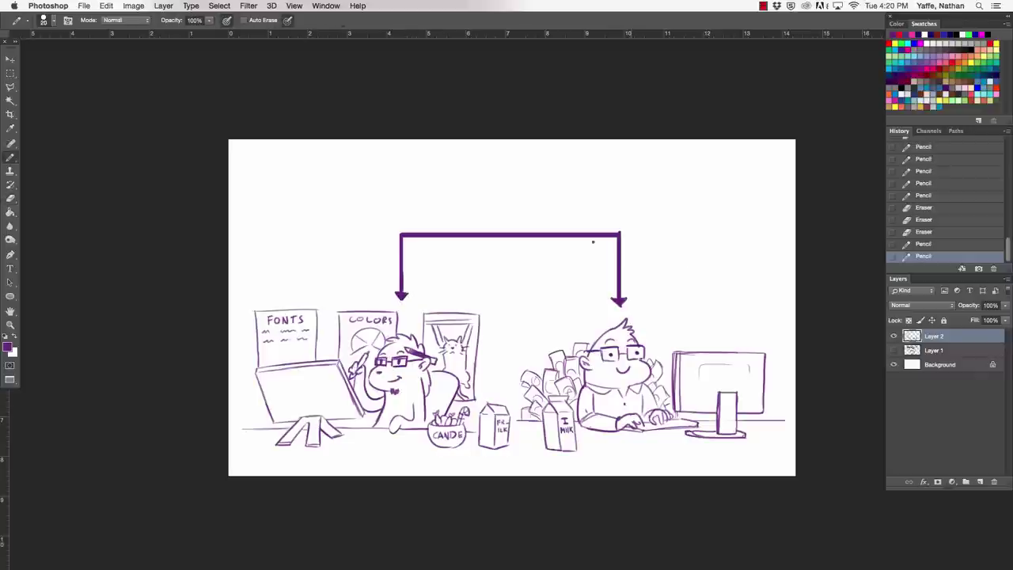
key(e)
click(625, 227)
Step: Draw a thick vertical stem rising from the middle of the bracket's crossbar toward the canvas's upper edge
key(b)
drag(504, 234, 504, 164)
drag(508, 234, 507, 174)
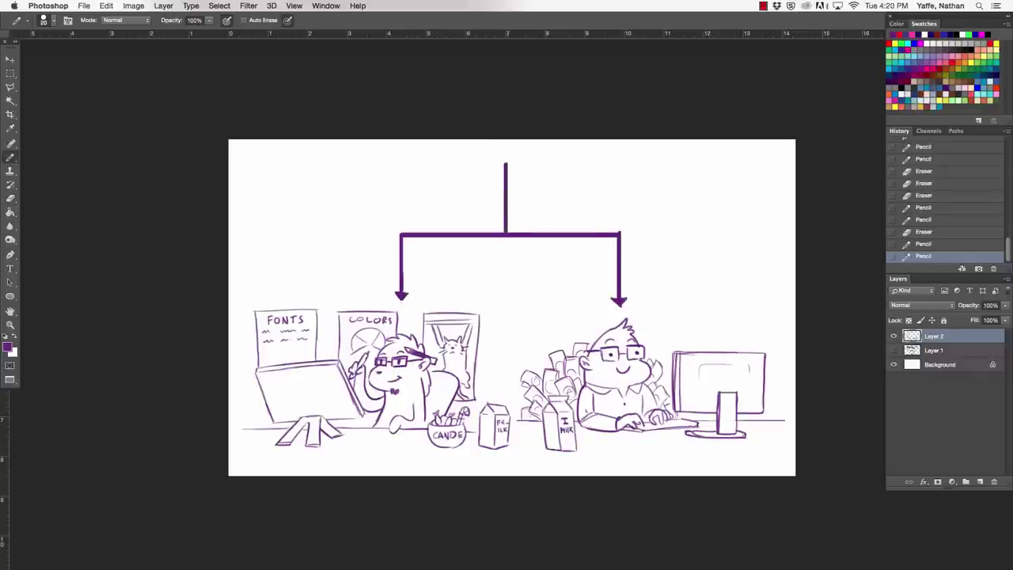
Step: Shorten the top of the bracket's stem and letter "DO YOU WANT" by hand above it
key(e)
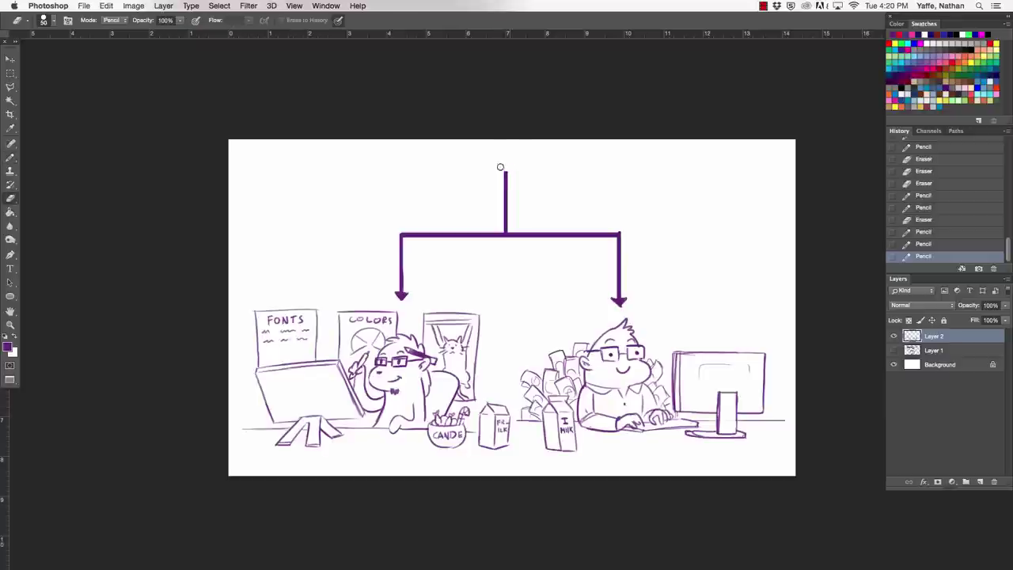
drag(694, 245, 691, 282)
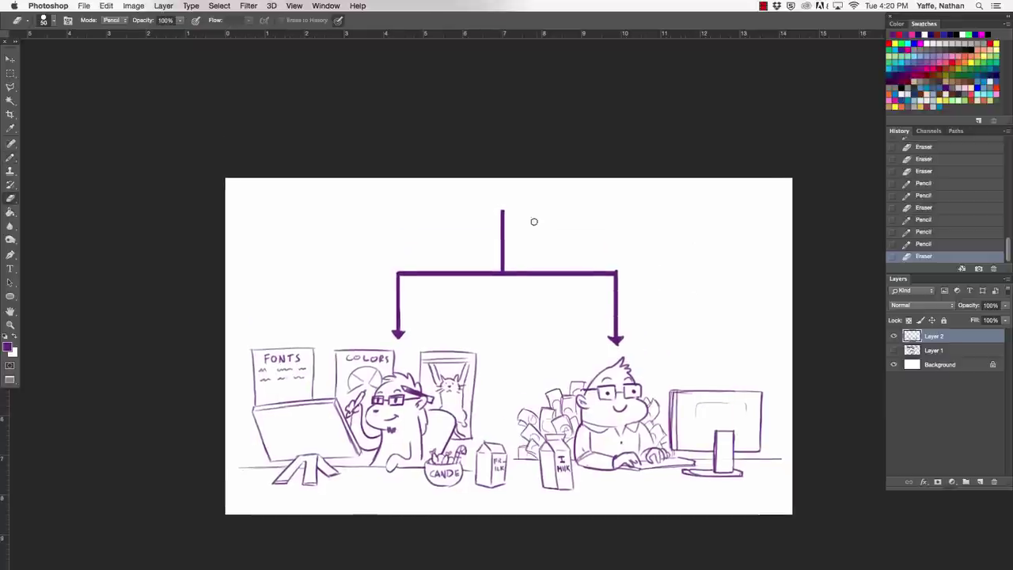
key(b)
mouse_move(422, 192)
mouse_down()
mouse_move(423, 210)
mouse_move(444, 192)
mouse_move(465, 209)
mouse_move(490, 191)
mouse_move(504, 204)
mouse_move(532, 187)
mouse_move(535, 207)
mouse_move(550, 191)
mouse_move(551, 206)
mouse_move(563, 187)
mouse_move(566, 204)
mouse_move(578, 186)
mouse_up()
key(e)
click(501, 208)
key(b)
key(ctrl+z)
click(582, 200)
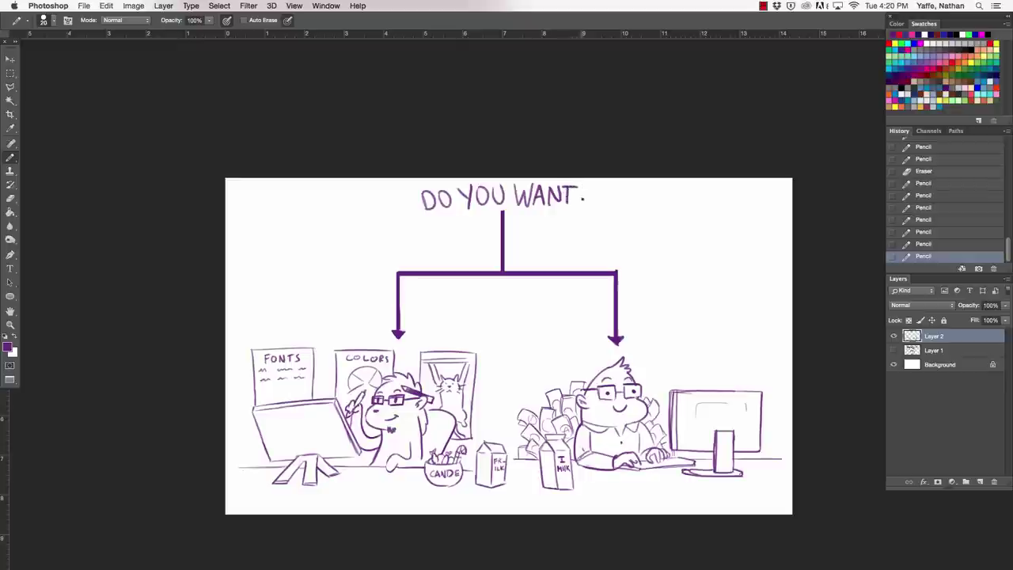
Step: Outline the "DO YOU WANT" lettering with the Polygonal Lasso, shift it slightly toward the designer's side, and deselect it
key(l)
click(407, 181)
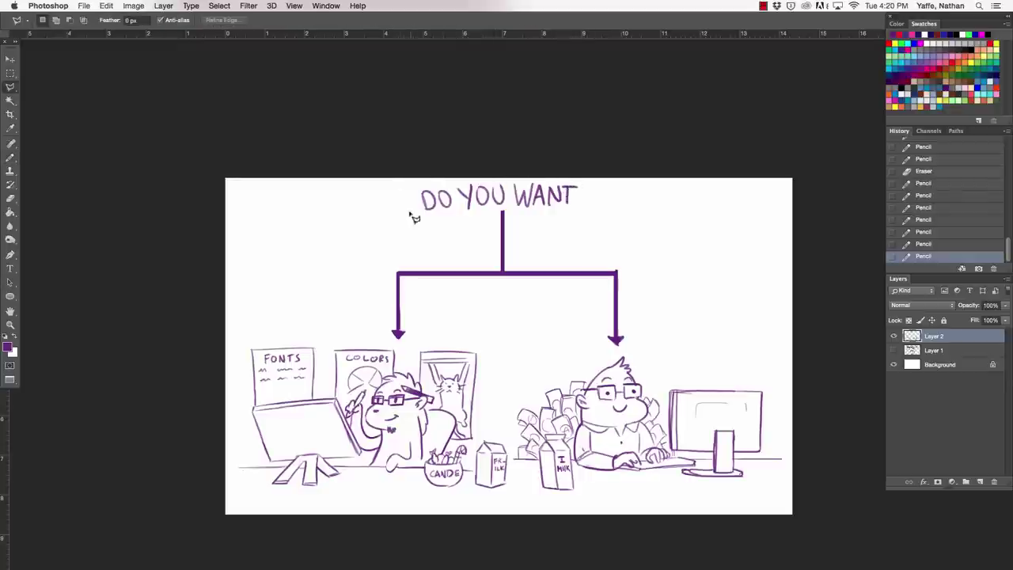
click(407, 212)
click(427, 220)
click(495, 209)
click(514, 207)
click(571, 223)
click(589, 216)
click(601, 190)
click(585, 173)
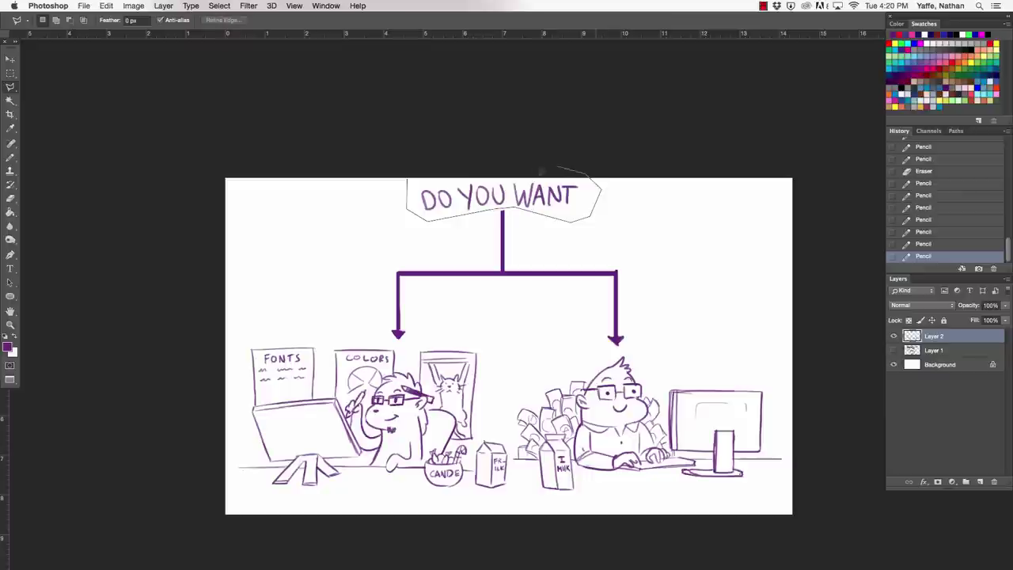
click(521, 160)
click(448, 162)
key(v)
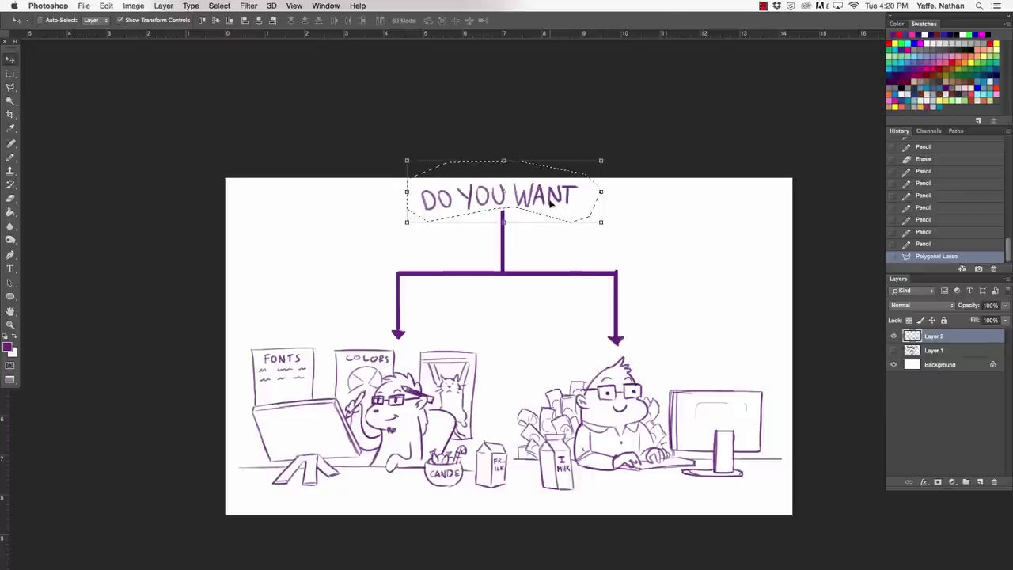
mouse_move(499, 197)
mouse_down()
mouse_move(485, 200)
mouse_move(564, 200)
mouse_move(544, 206)
mouse_move(543, 190)
mouse_move(547, 202)
mouse_up()
key(super+d)
Step: Redraw the rough strokes in WANT and trim the tail of the Y in YOU
key(e)
key(b)
click(532, 191)
click(548, 191)
drag(543, 190, 557, 189)
key(e)
click(553, 196)
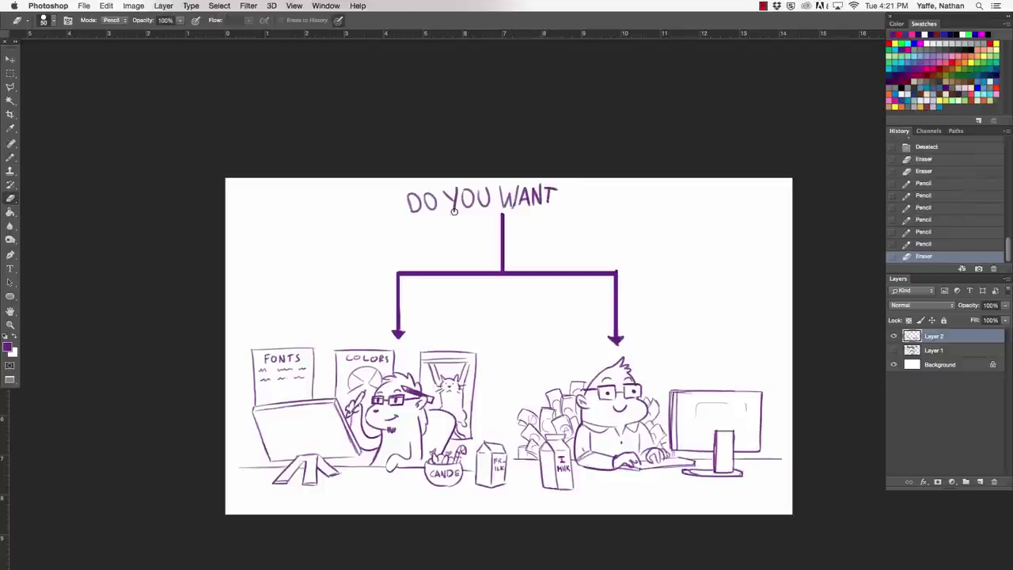
click(453, 210)
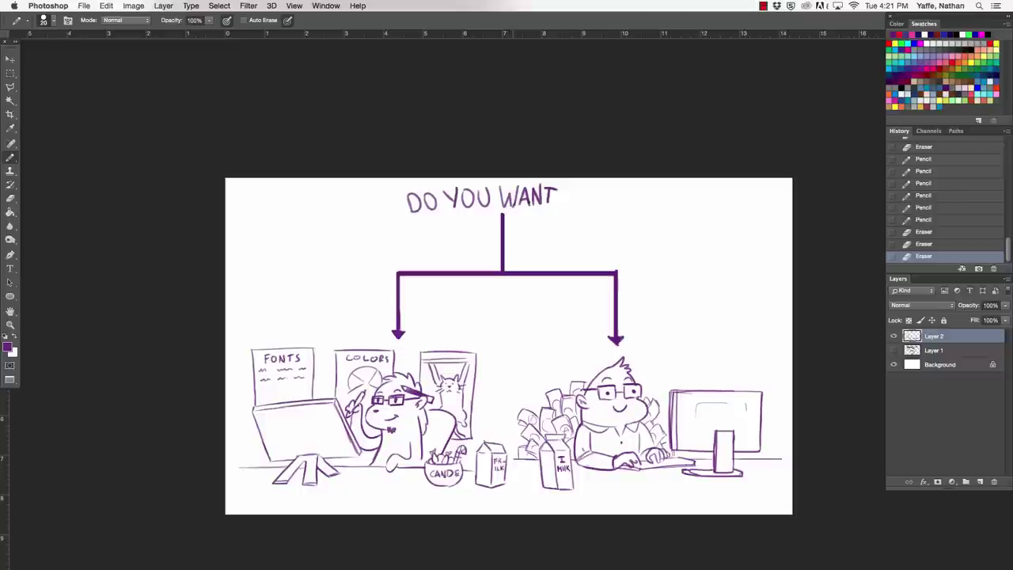
Step: Letter the word "DAT" after "DO YOU WANT", undoing and redrawing the D strokes
key(b)
click(562, 193)
click(573, 201)
key(super+z)
click(570, 200)
key(e)
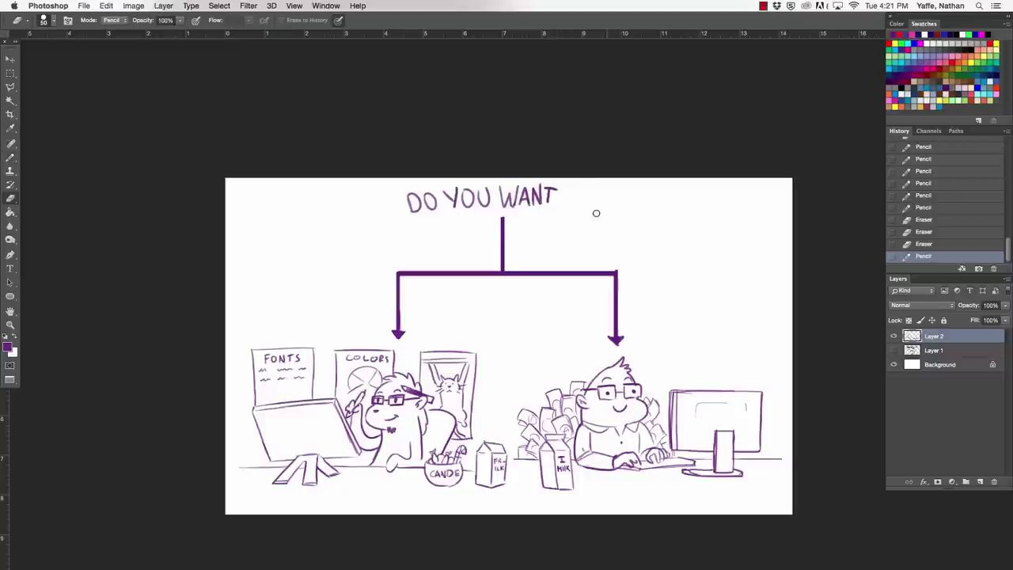
key(super+z)
key(b)
drag(568, 190, 564, 205)
key(super+z)
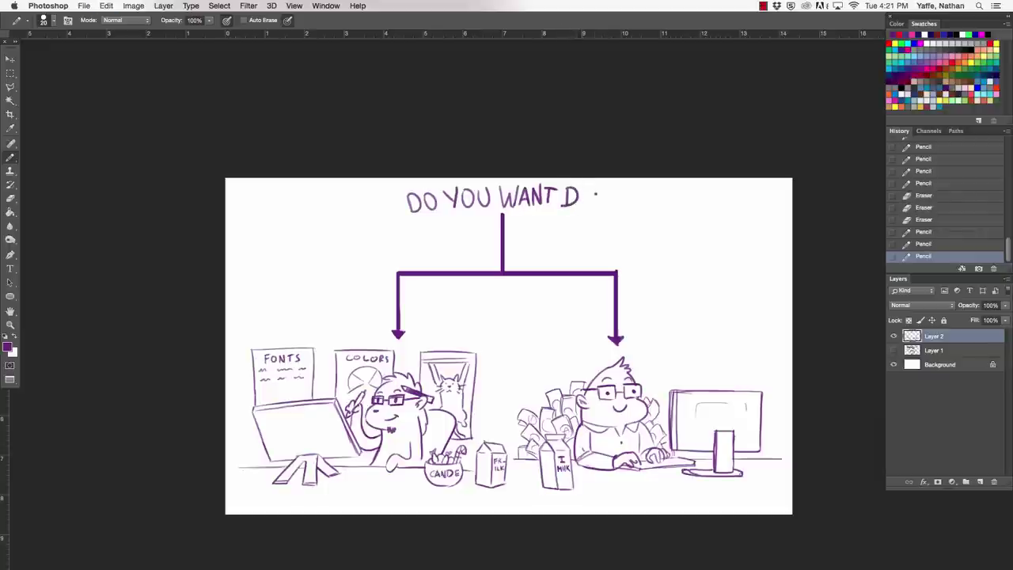
drag(577, 208, 584, 187)
mouse_move(584, 188)
mouse_down()
mouse_move(598, 209)
mouse_move(610, 190)
mouse_up()
Step: Erase the rough edges on the letters of "DO YOU WANT DAT" and retouch their strokes
key(e)
click(590, 189)
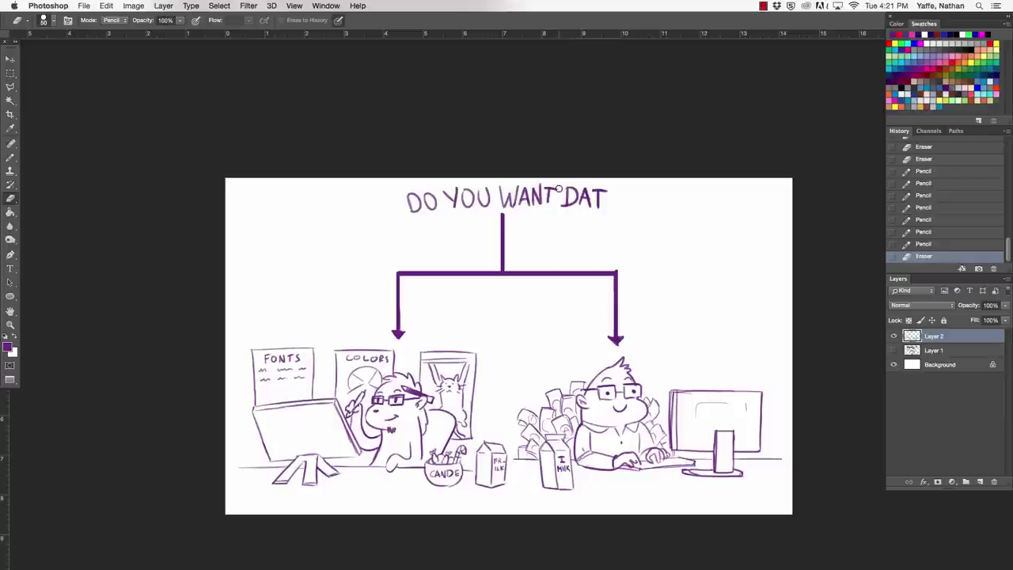
click(559, 190)
click(527, 199)
drag(405, 193, 411, 210)
key(b)
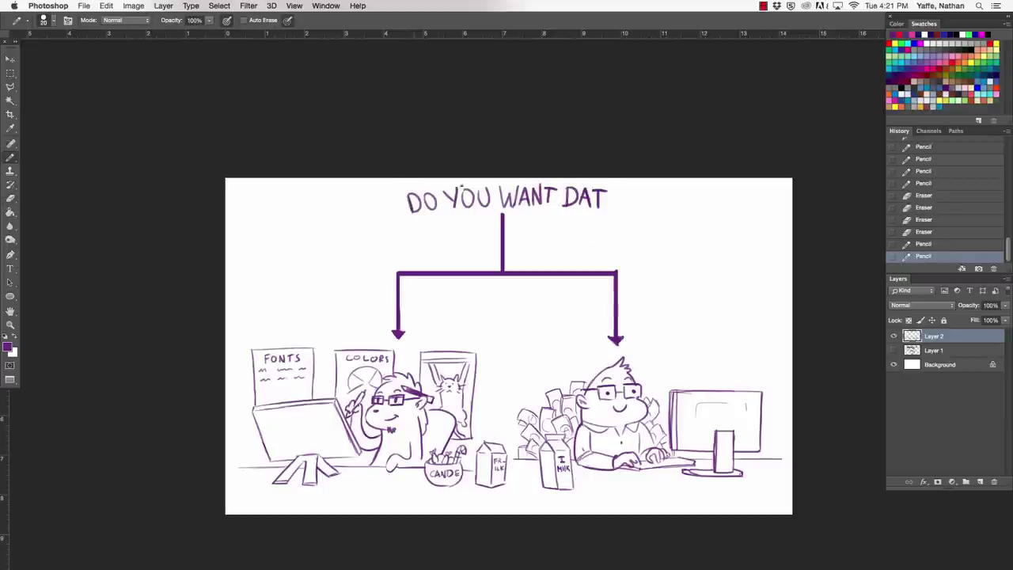
Step: Complete the heading by lettering "DOSH?" after DAT
mouse_move(624, 189)
mouse_down()
mouse_move(622, 208)
mouse_move(647, 189)
mouse_move(650, 207)
mouse_move(673, 199)
mouse_up()
key(super+z)
mouse_move(673, 189)
mouse_down()
mouse_move(673, 209)
mouse_move(684, 208)
mouse_up()
click(683, 212)
key(a)
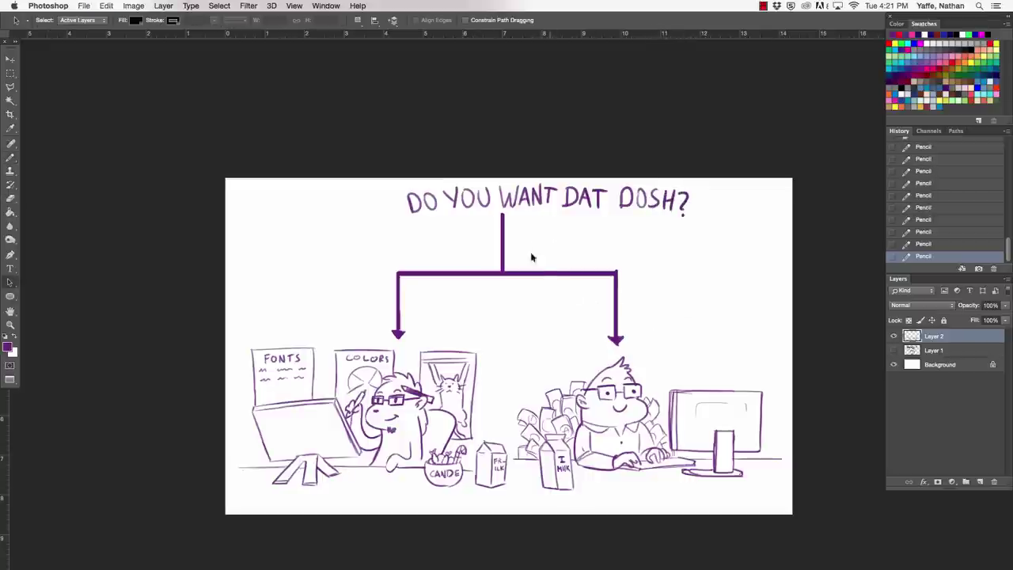
Step: Trim the stem's top end away from the heading and underline "DAT DOSH" with one stroke
key(e)
click(502, 215)
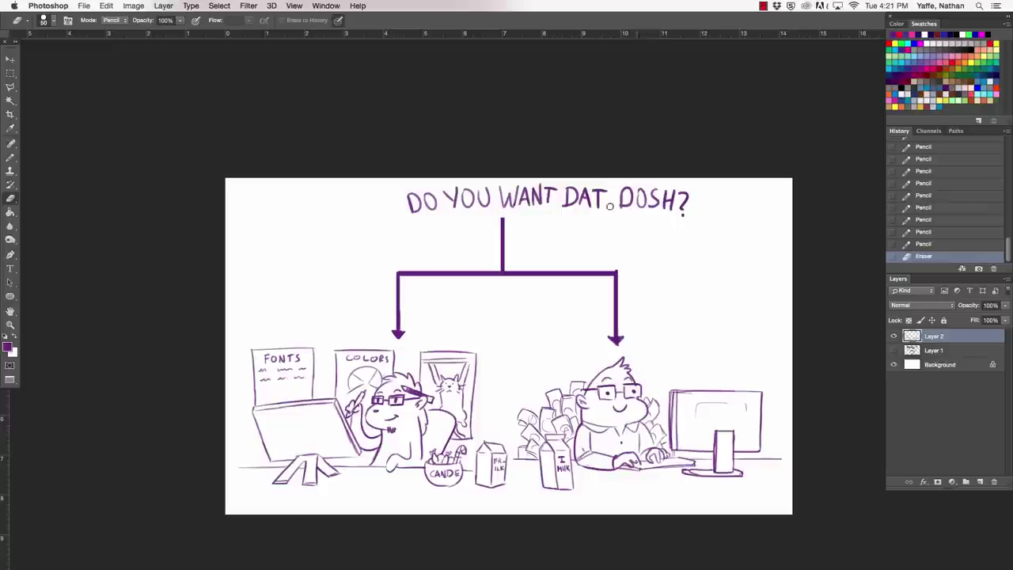
key(b)
drag(558, 212, 666, 215)
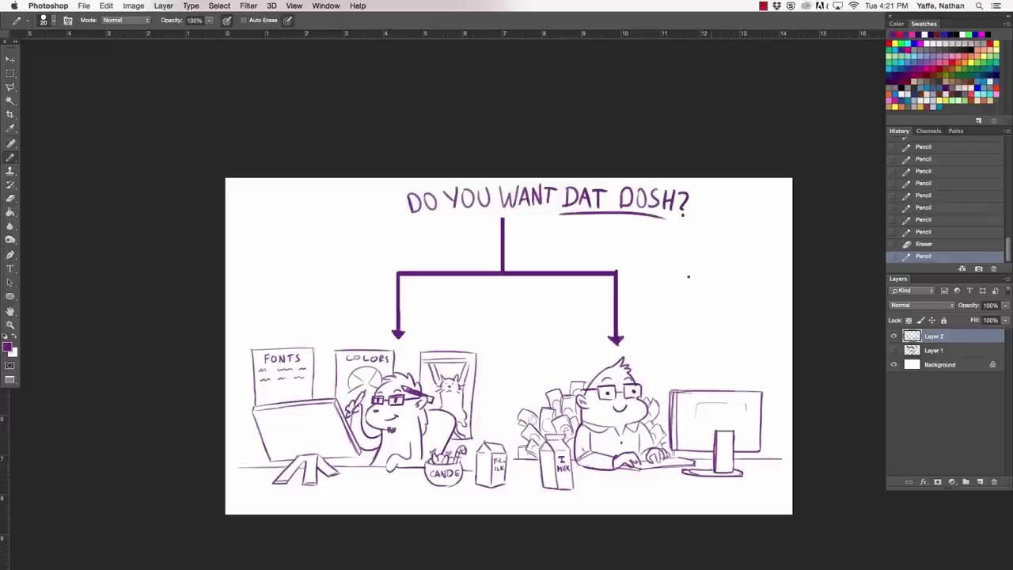
Step: Draw four small dollar signs around the programmer's head, above the money pile and the monitor
key(a)
key(b)
click(662, 348)
mouse_move(658, 339)
mouse_down()
mouse_move(661, 363)
mouse_move(654, 354)
mouse_up()
drag(580, 354, 575, 369)
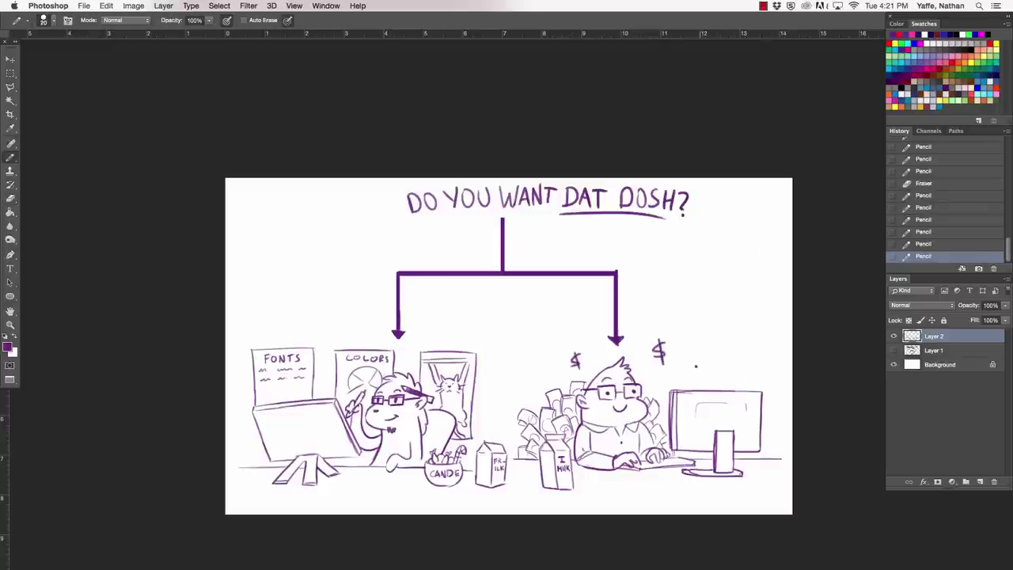
drag(704, 360, 700, 377)
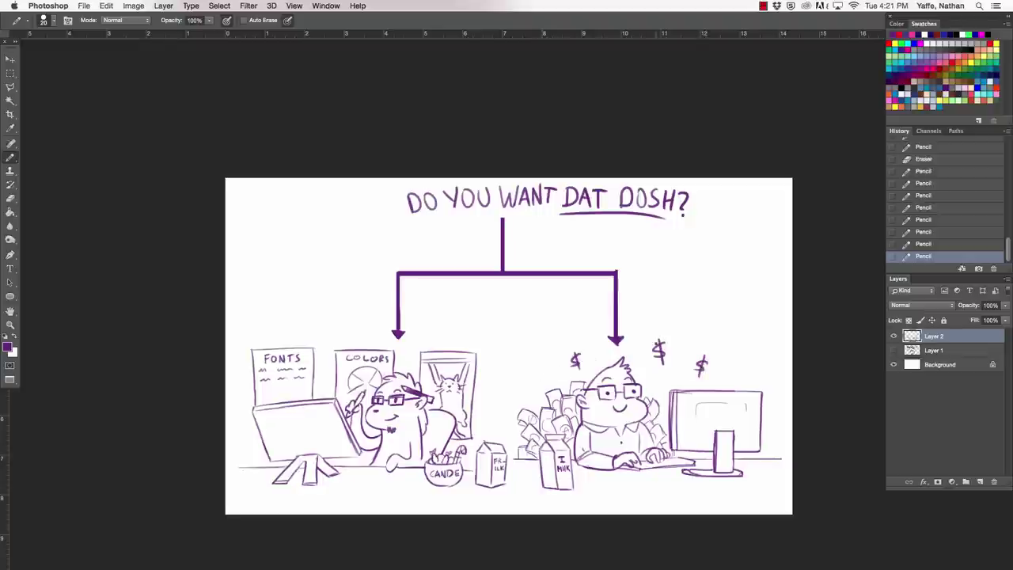
drag(542, 368, 538, 383)
key(e)
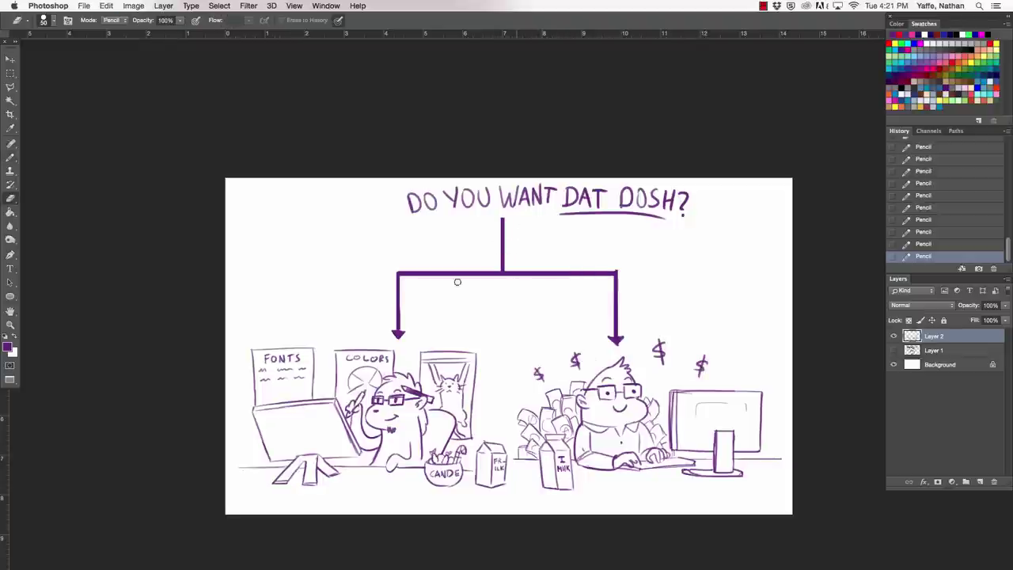
key(b)
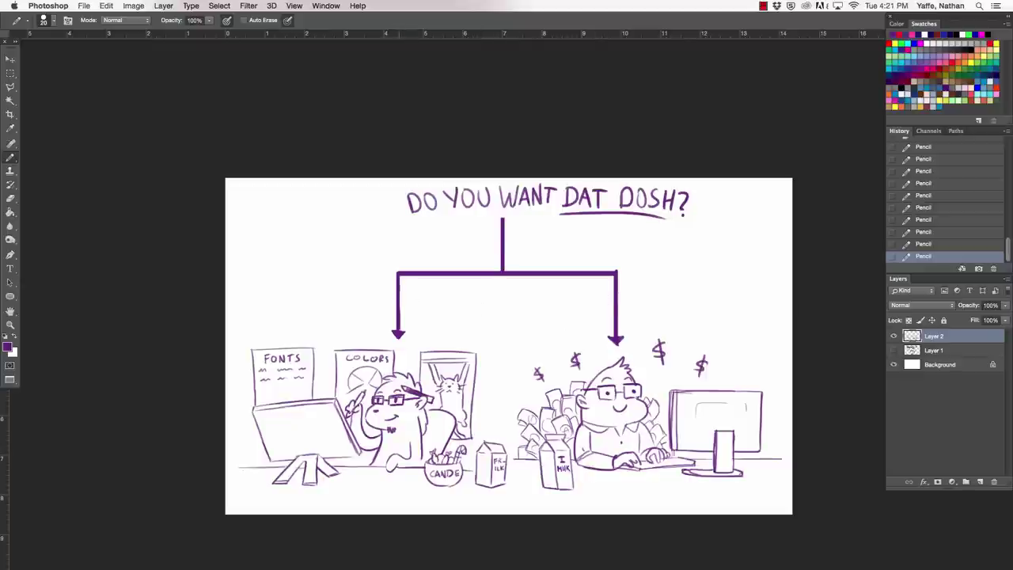
Step: Erase the bracket's stem and the middle of its crossbar, leaving two separate bent arrows
scroll(521, 258, up, 1)
key(e)
mouse_move(504, 229)
mouse_down()
mouse_move(504, 288)
mouse_move(489, 293)
mouse_move(485, 283)
mouse_up()
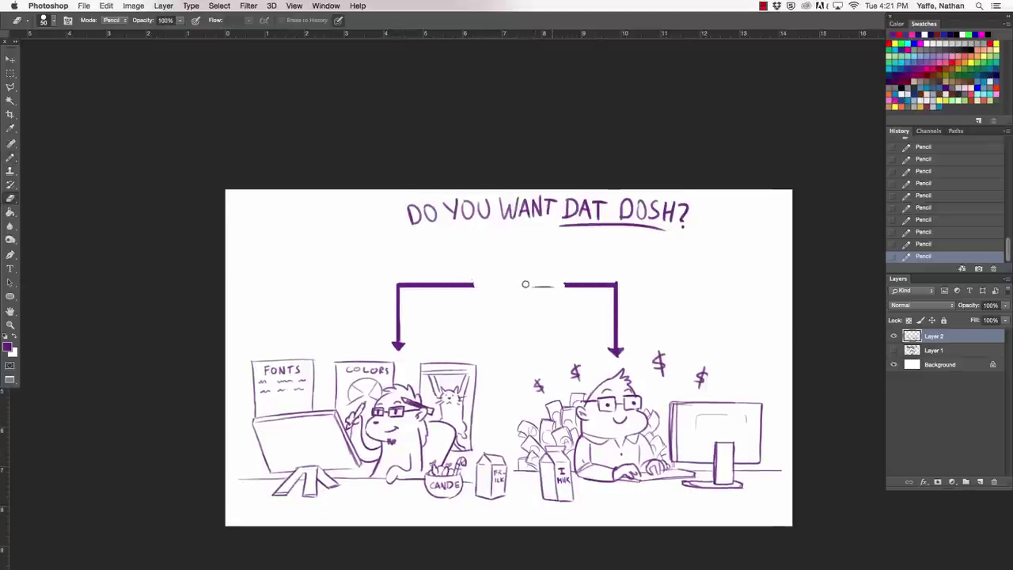
drag(525, 284, 470, 287)
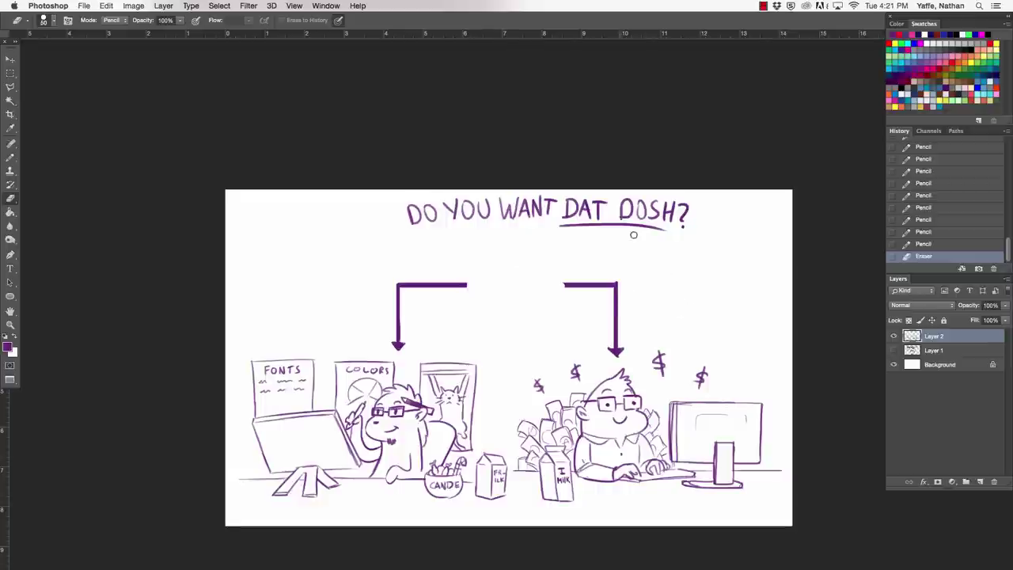
Step: Select the heading with a rectangular marquee, move it to the canvas's horizontal centre and slightly down, and deselect it
key(m)
drag(319, 190, 732, 247)
key(v)
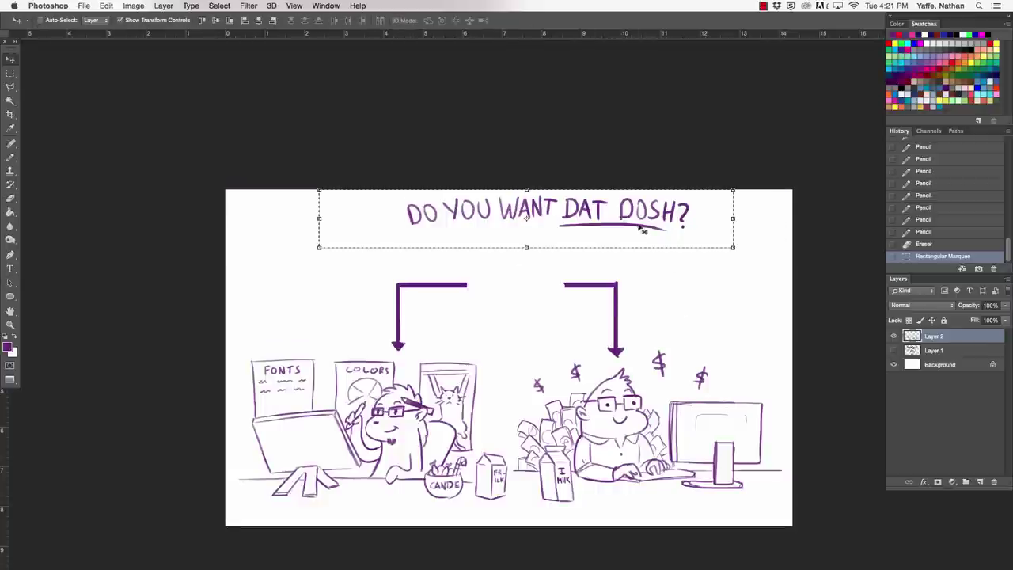
drag(643, 229, 612, 238)
key(super+d)
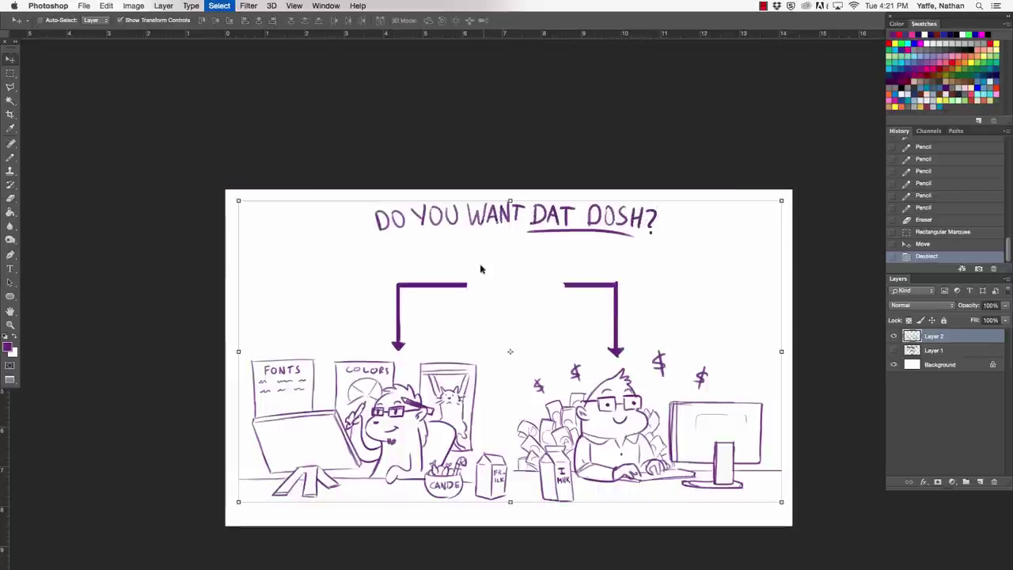
Step: Trim the inner ends of both bent arrows to widen the gap between them
key(e)
drag(467, 285, 452, 285)
drag(556, 283, 573, 283)
click(458, 285)
Step: Letter "YES" above the horizontal part of the designer-side arrow
key(b)
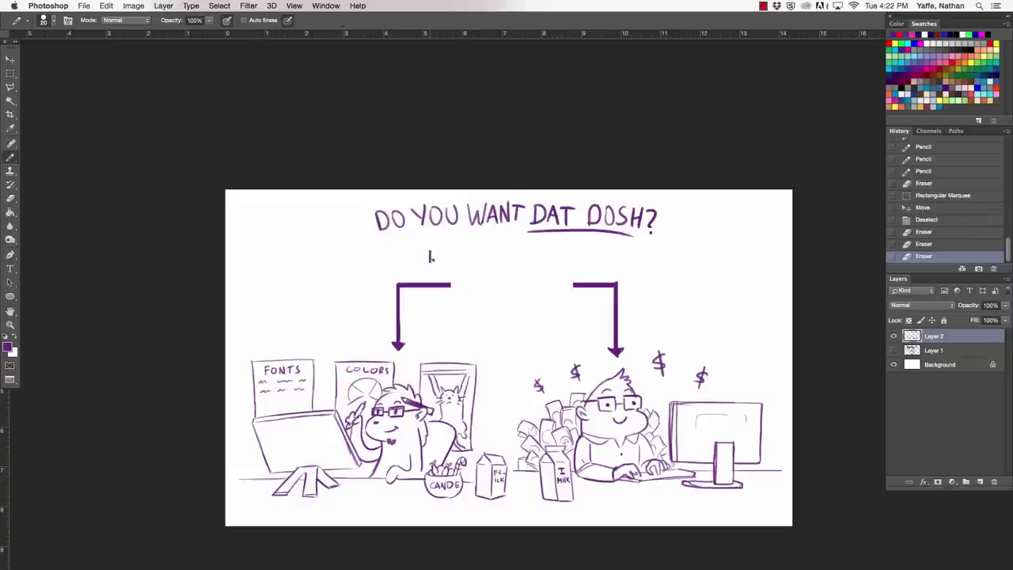
key(super+z)
drag(428, 254, 436, 263)
mouse_move(442, 253)
mouse_down()
mouse_move(433, 271)
mouse_move(459, 270)
mouse_up()
drag(453, 252, 460, 262)
drag(476, 253, 467, 270)
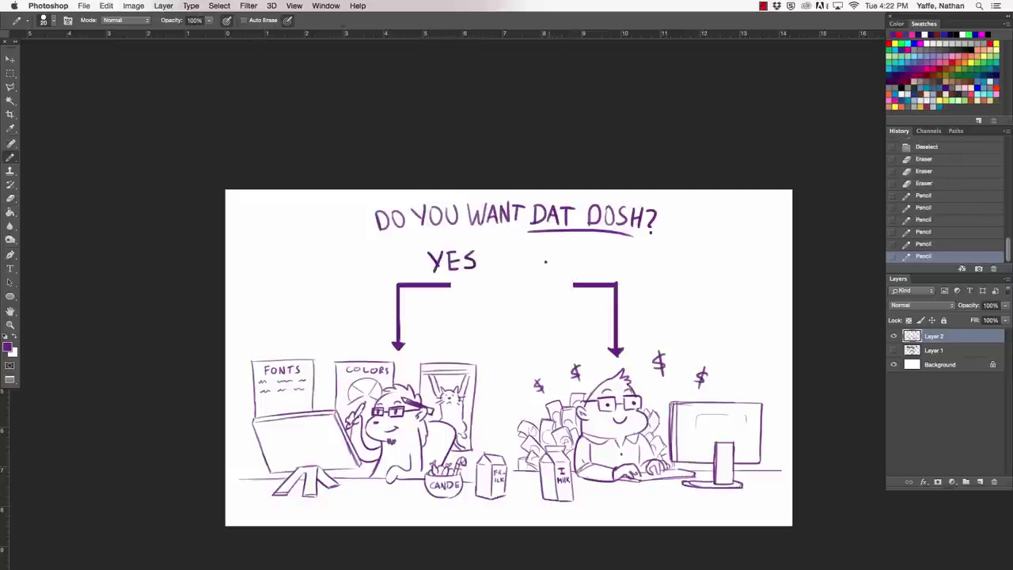
Step: Select the word YES with a rectangular marquee, move it above the programmer-side arrow, and deselect it
key(e)
key(a)
key(m)
mouse_move(412, 242)
mouse_down()
mouse_move(491, 275)
mouse_move(595, 267)
mouse_move(580, 267)
mouse_up()
key(v)
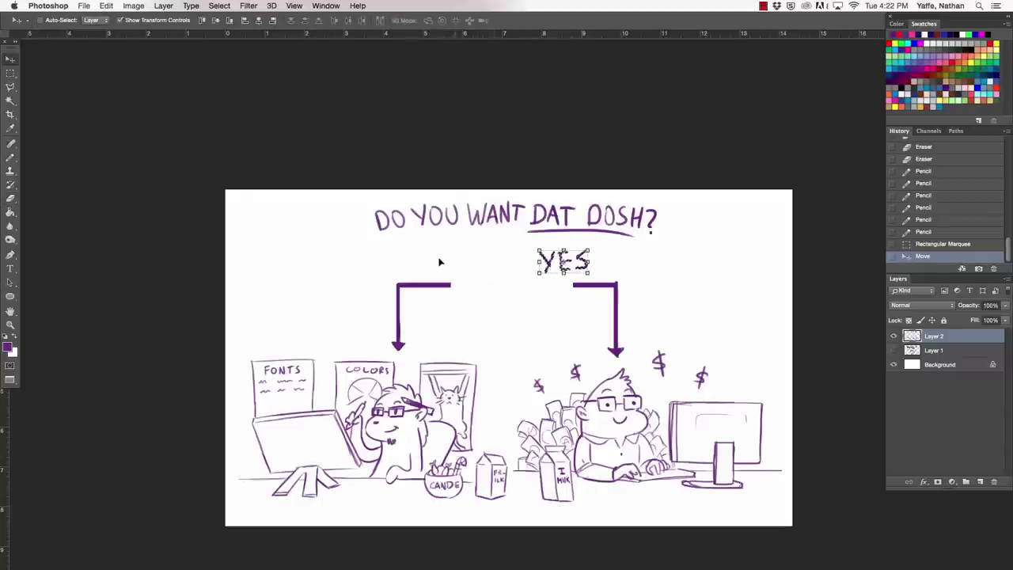
key(ctrl+d)
Step: Letter "NO" above the designer-side arrow, level with YES
key(b)
mouse_move(439, 270)
mouse_down()
mouse_move(449, 251)
mouse_move(463, 252)
mouse_move(454, 243)
mouse_up()
key(ctrl+z)
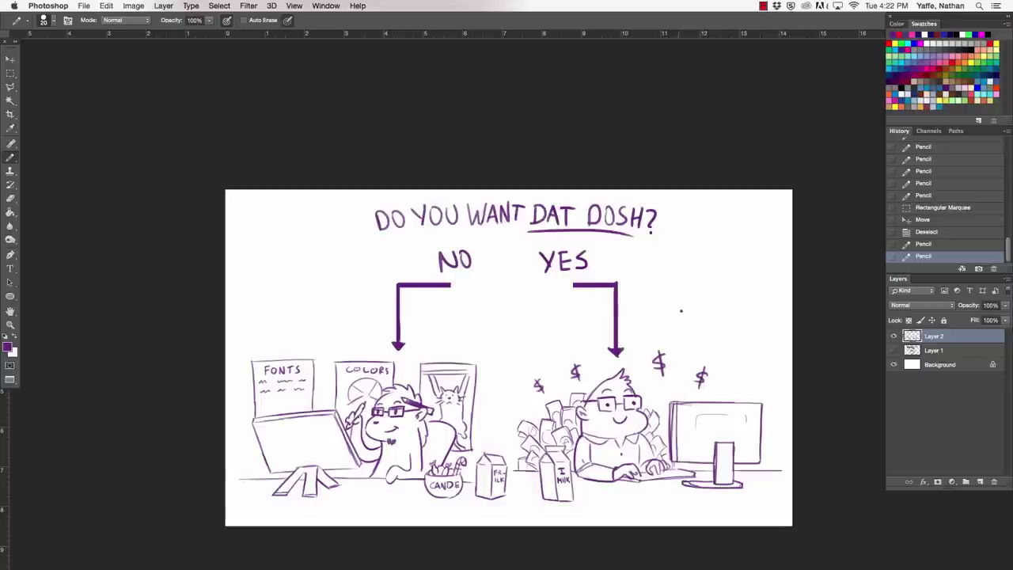
Step: Erase both bent arrows completely using a larger eraser
key(e)
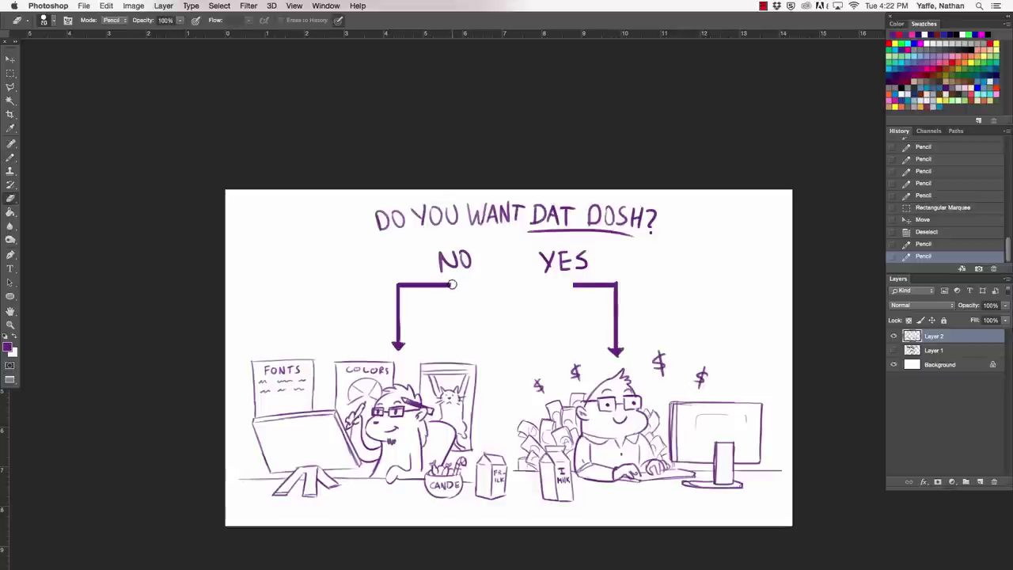
mouse_move(452, 284)
mouse_down()
mouse_move(400, 283)
mouse_move(399, 325)
mouse_move(408, 283)
mouse_up()
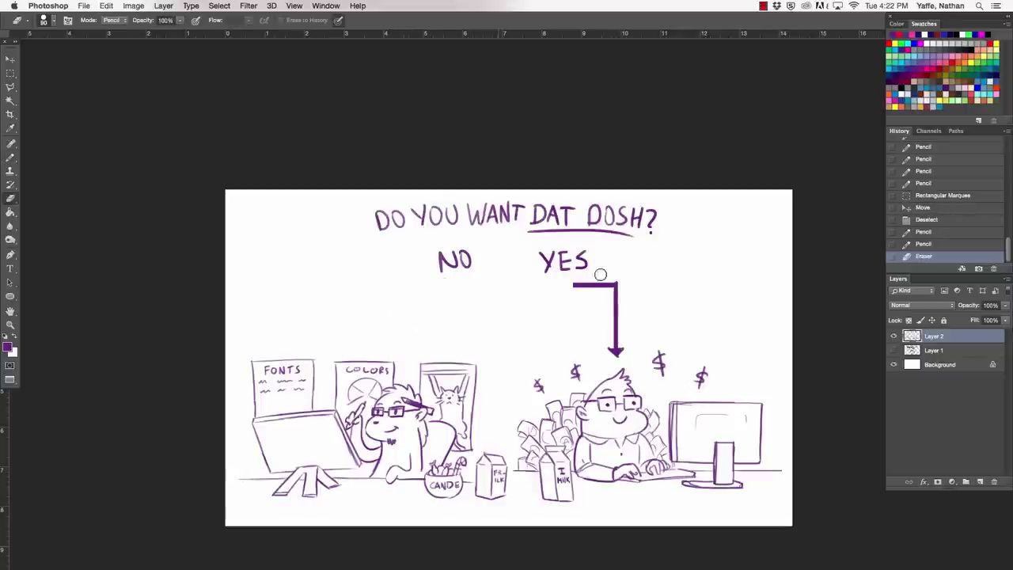
mouse_move(600, 275)
mouse_down()
mouse_move(614, 332)
mouse_move(616, 295)
mouse_move(613, 311)
mouse_move(604, 281)
mouse_up()
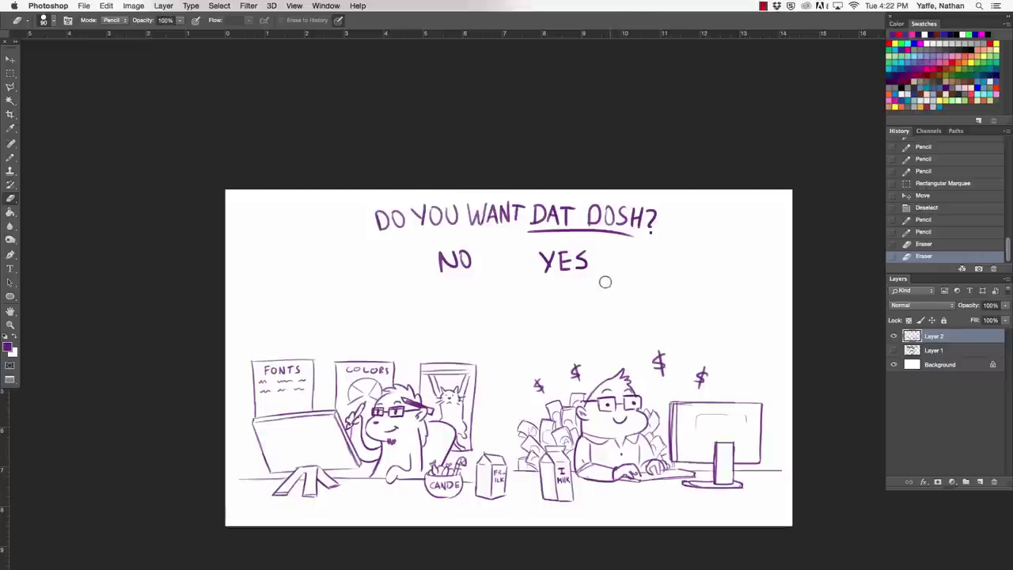
Step: Select NO and YES together, move them down away from the heading, and deselect them
key(m)
mouse_move(424, 247)
mouse_down()
mouse_move(622, 282)
mouse_move(582, 283)
mouse_up()
key(v)
key(super+d)
Step: Draw short thick vertical connectors from the heading down to NO and YES
key(b)
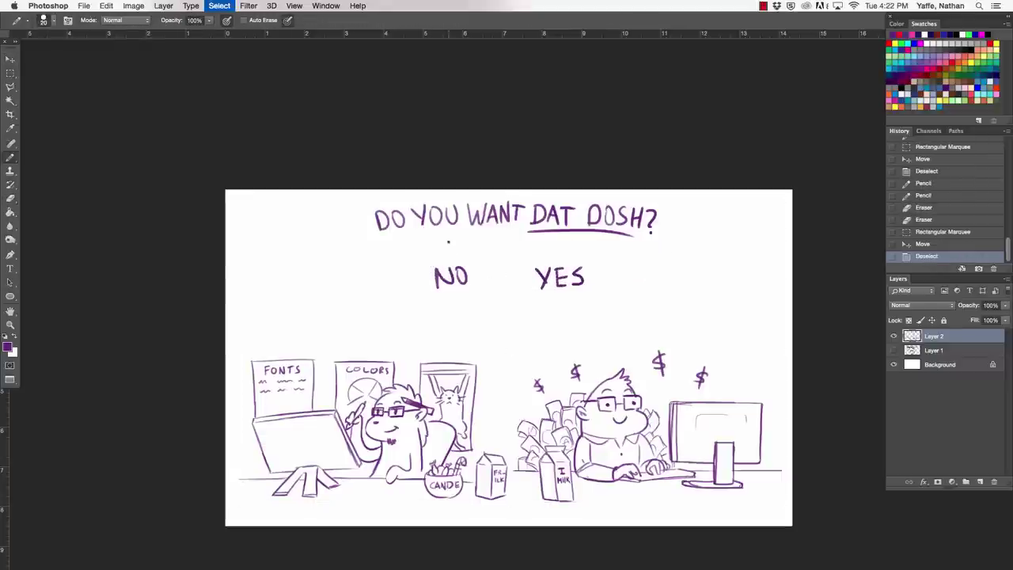
drag(448, 236, 449, 257)
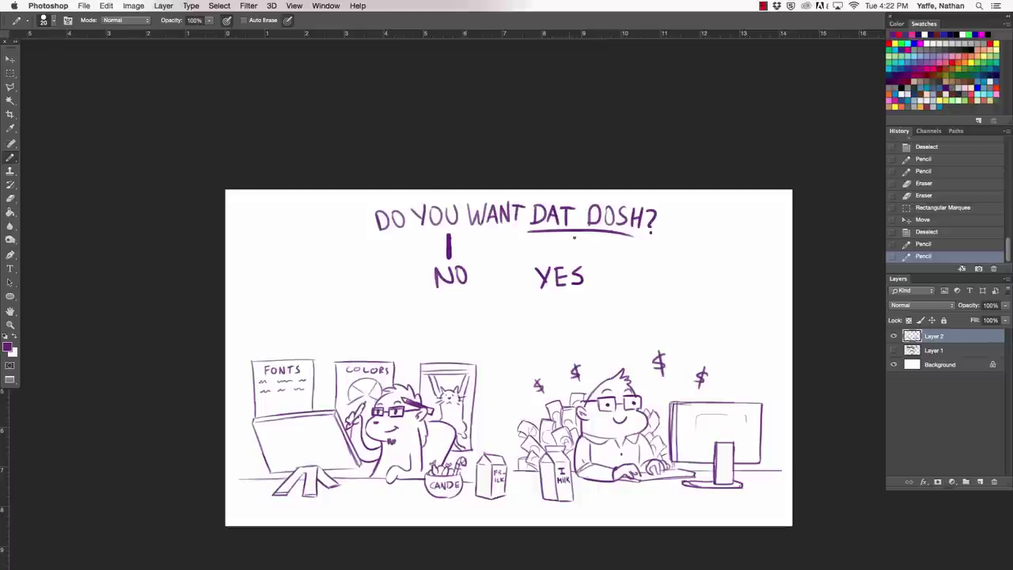
click(444, 290)
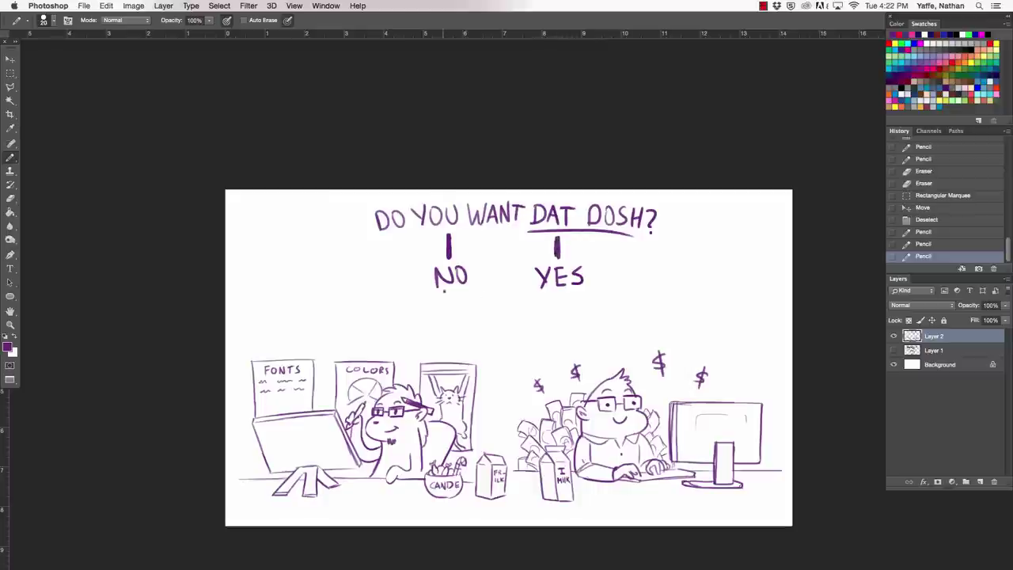
Step: Draw a thick curved arrow from NO down toward the designer
mouse_move(447, 288)
mouse_down()
mouse_move(446, 322)
mouse_move(411, 340)
mouse_up()
key(super+z)
drag(447, 289, 395, 336)
mouse_move(446, 289)
mouse_down()
mouse_move(445, 315)
mouse_move(412, 321)
mouse_move(445, 316)
mouse_move(398, 341)
mouse_up()
Step: Draw a thick curved arrow with an arrowhead from YES down toward the programmer
key(e)
key(b)
drag(557, 293, 600, 344)
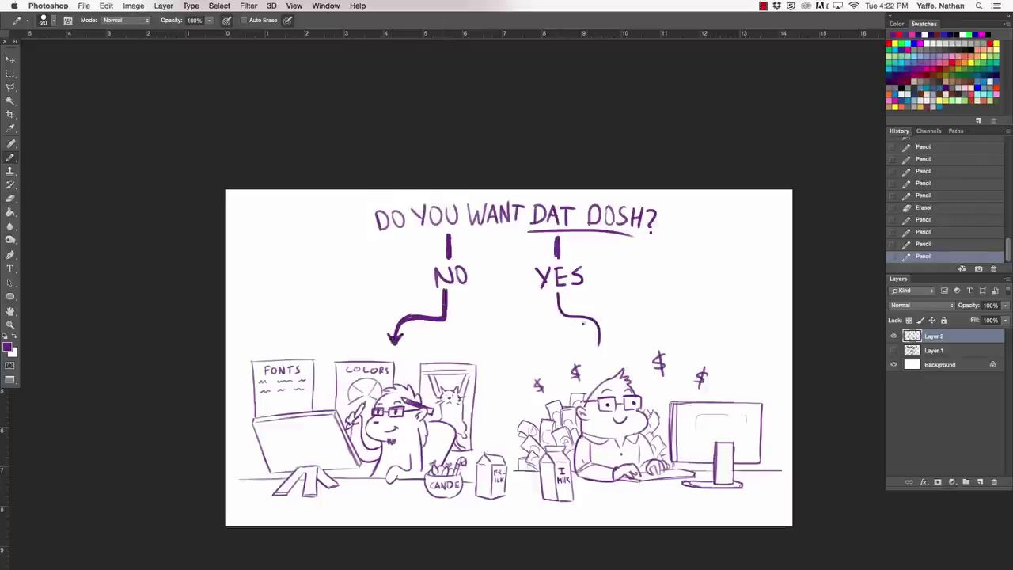
drag(557, 295, 603, 343)
drag(558, 293, 600, 343)
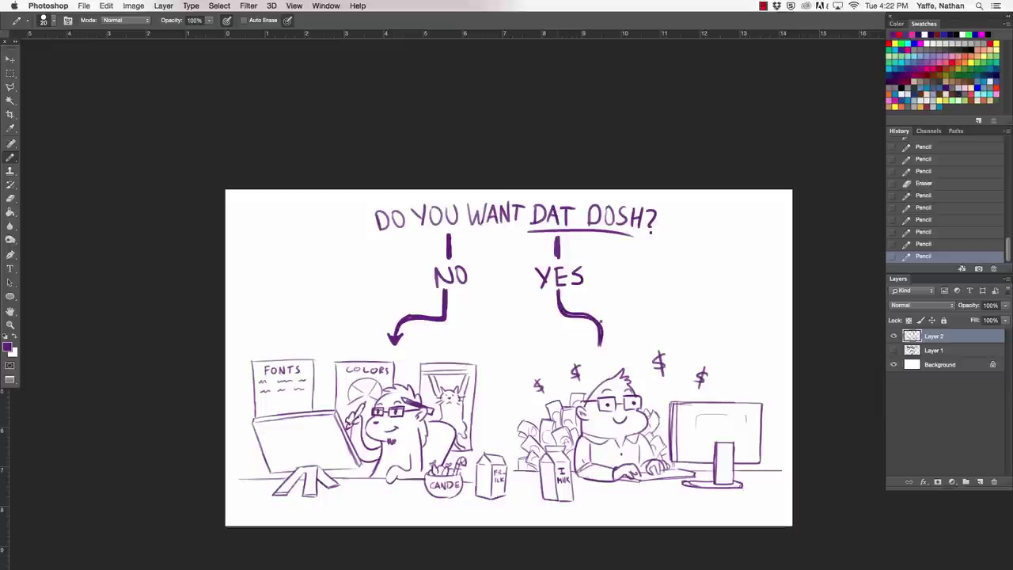
mouse_move(570, 311)
mouse_down()
mouse_move(589, 315)
mouse_move(606, 350)
mouse_up()
Step: Trim the edge of the connector above YES with the eraser and thicken the start of the arrow below it
key(e)
drag(556, 236, 555, 247)
drag(556, 247, 557, 256)
key(b)
drag(559, 290, 560, 306)
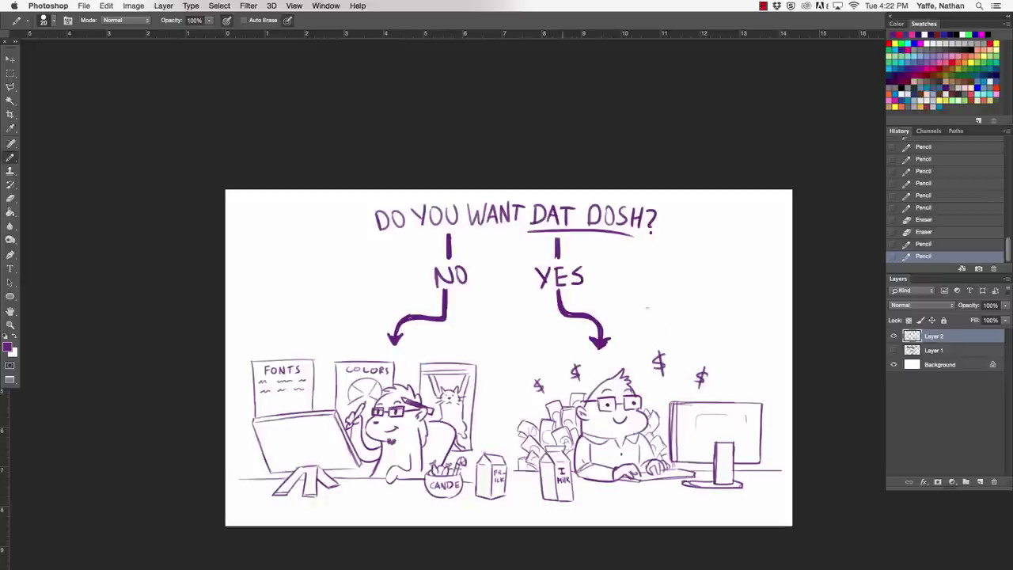
Step: Round off the sharp bend of the NO arrow by erasing and retouching its outer edge and upper stem
key(e)
drag(452, 314, 432, 318)
key(b)
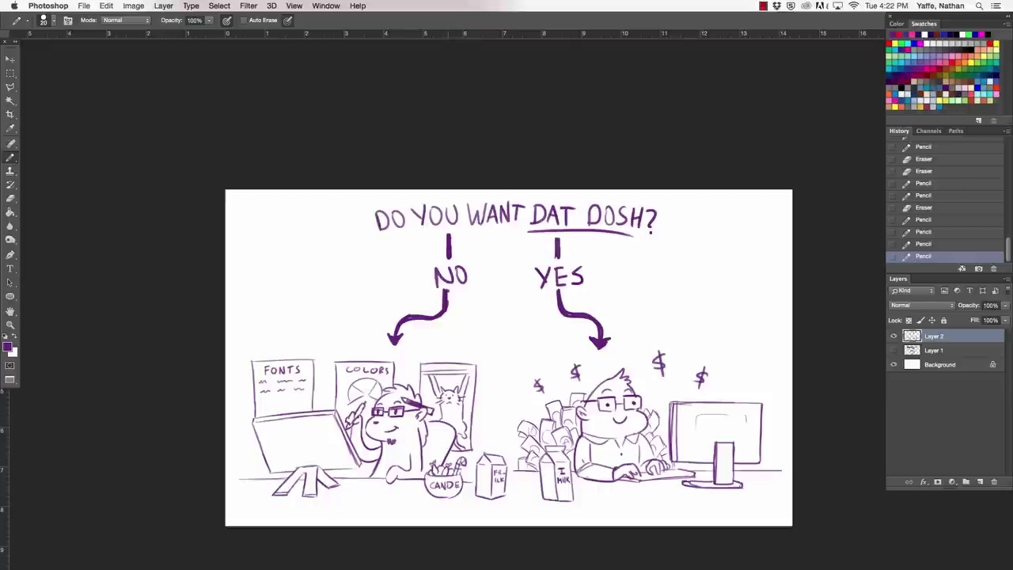
key(e)
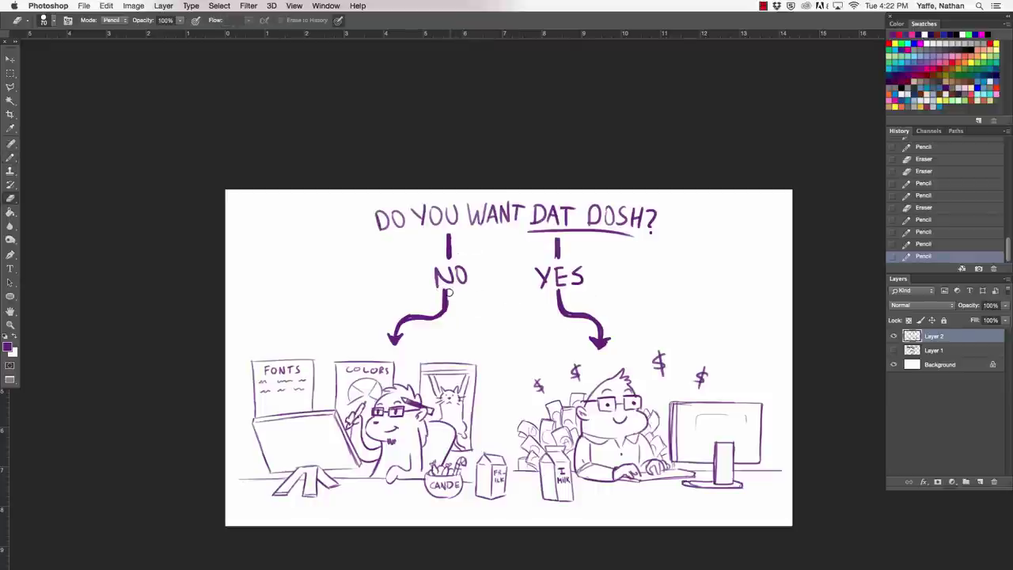
drag(451, 290, 441, 314)
key(b)
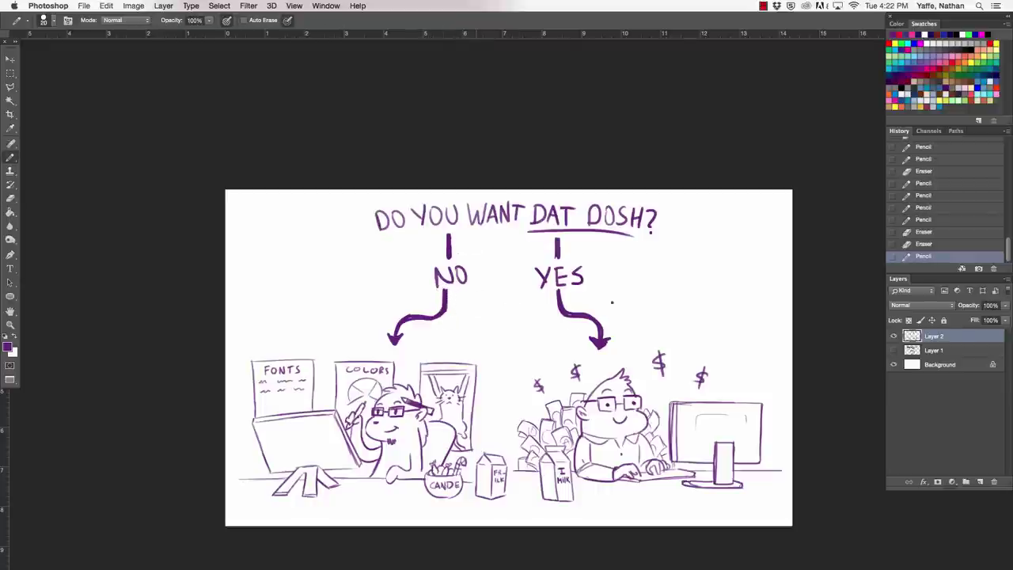
Step: Clean up the connector edges and trim the ends of the underline beneath "DAT DOSH" with a smaller eraser
key(e)
click(549, 253)
click(447, 233)
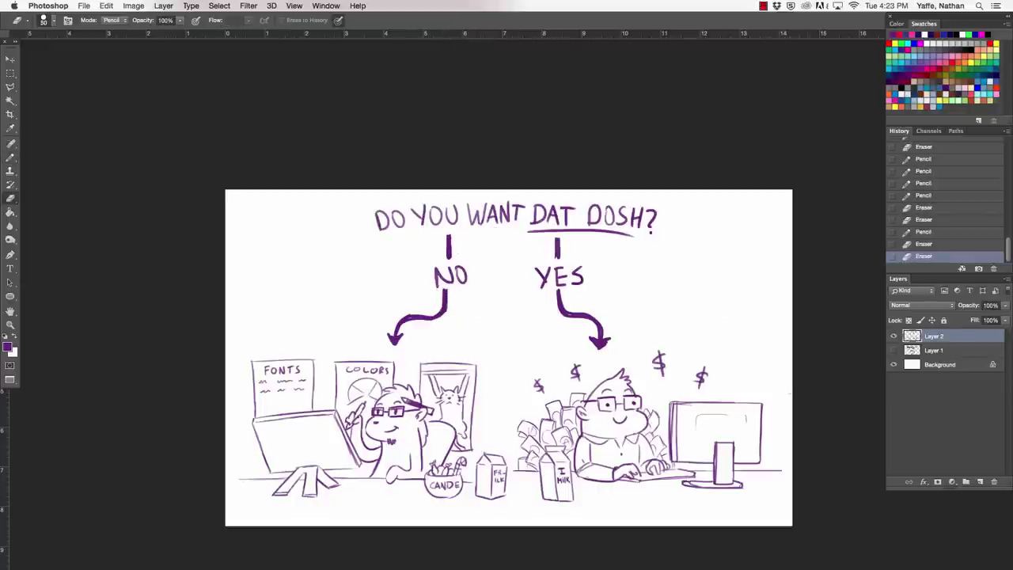
drag(751, 375, 675, 371)
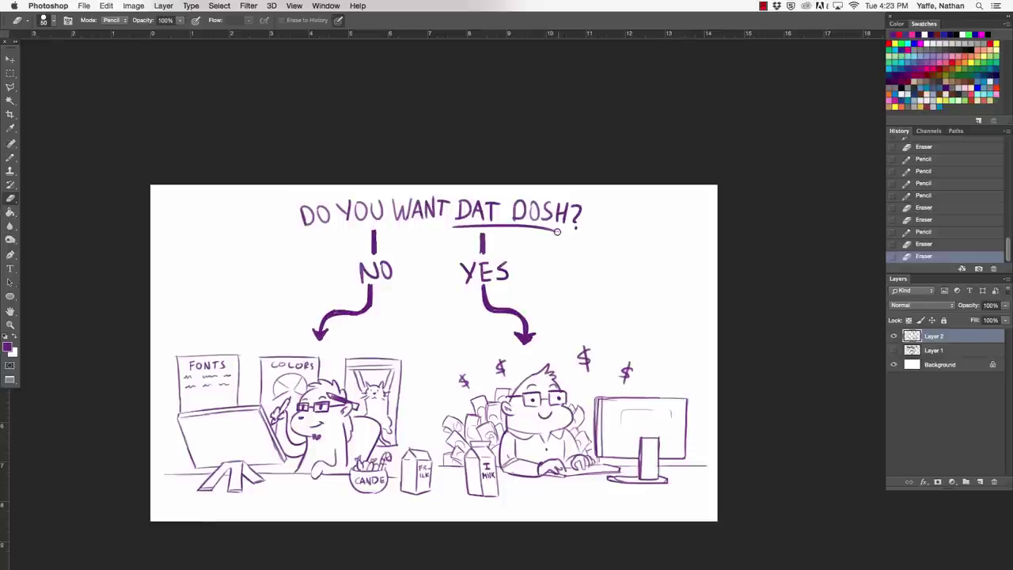
click(449, 223)
click(449, 224)
Step: Handwrite the label "G.Design" on a rising slant above the designer's posters
key(b)
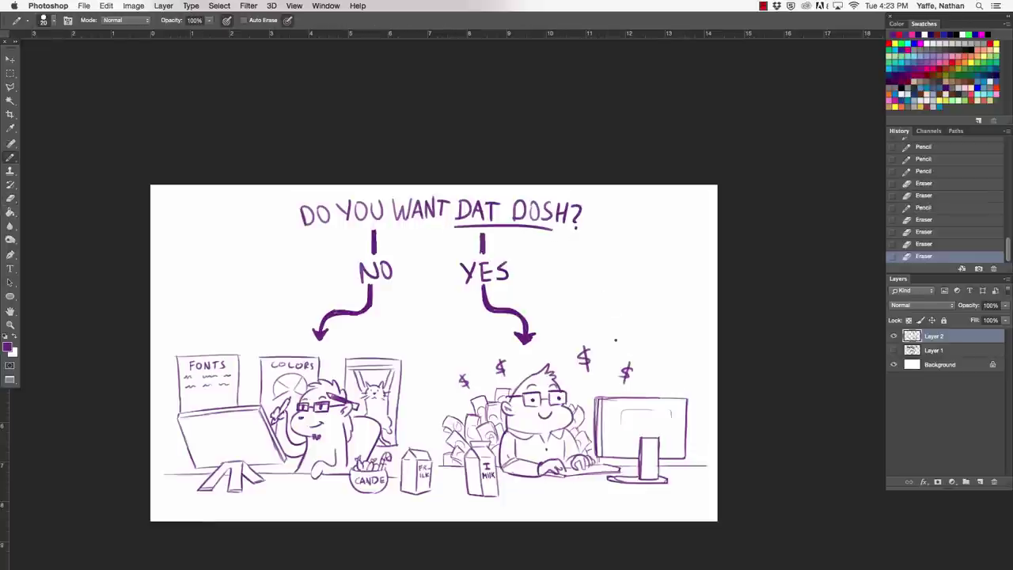
mouse_move(212, 315)
mouse_down()
mouse_move(207, 324)
mouse_move(226, 328)
mouse_move(255, 311)
mouse_move(277, 318)
mouse_up()
click(218, 333)
click(269, 299)
drag(284, 308, 294, 300)
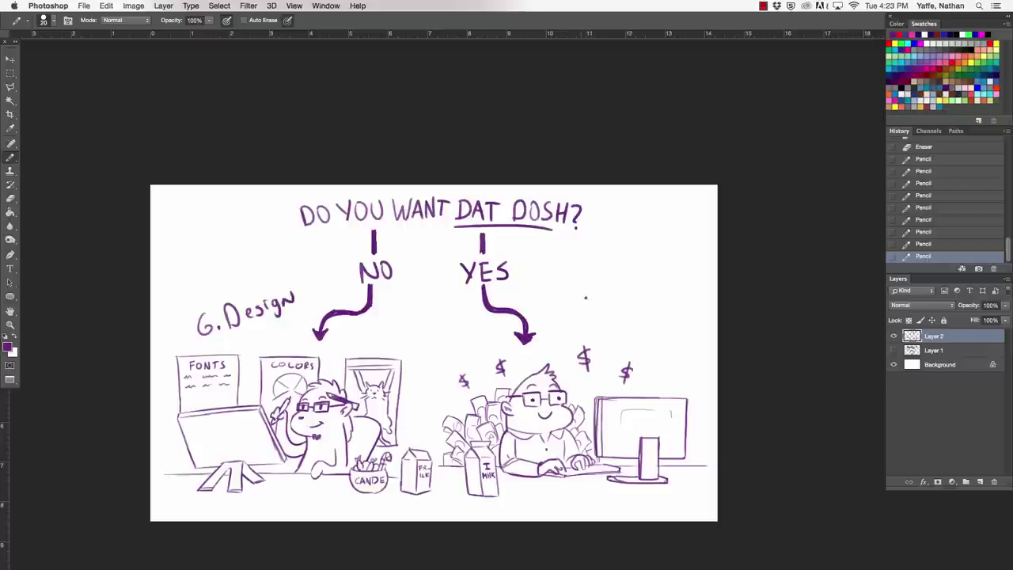
Step: Handwrite the label "Programmer" on a falling slant above the programmer's monitor, correcting its last letter
drag(583, 296, 584, 311)
drag(583, 289, 586, 307)
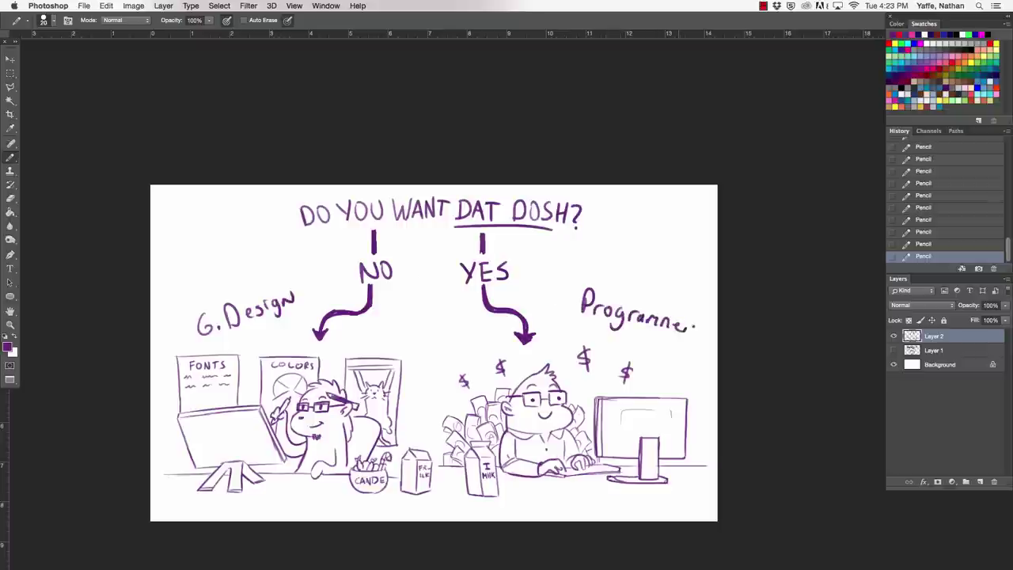
key(e)
mouse_move(691, 323)
mouse_down()
mouse_move(690, 334)
mouse_move(693, 325)
mouse_up()
key(b)
Step: Erase the side edge of the programmer's monitor facing him and redraw it with a cleaner line
scroll(728, 416, down, 2)
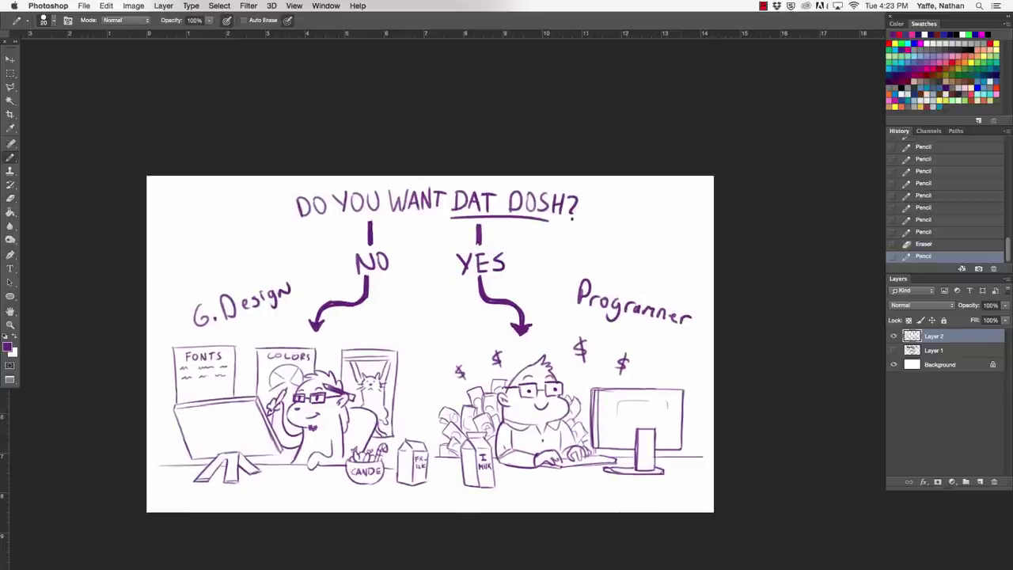
scroll(660, 475, down, 2)
key(e)
drag(590, 383, 590, 430)
key(b)
drag(596, 381, 593, 440)
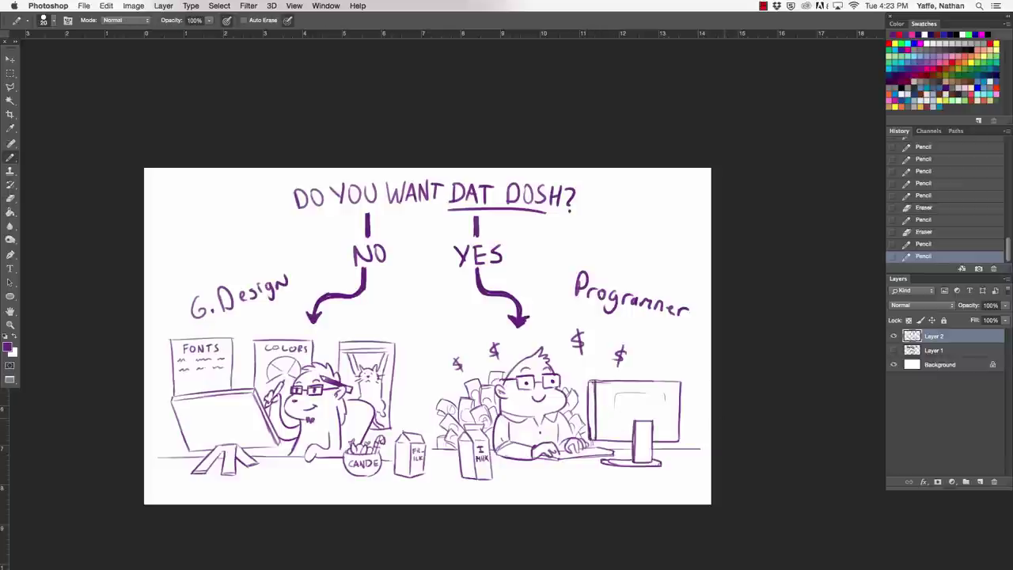
Step: Add a new layer above the sketch and pick bright red as the drawing color
drag(732, 435, 730, 432)
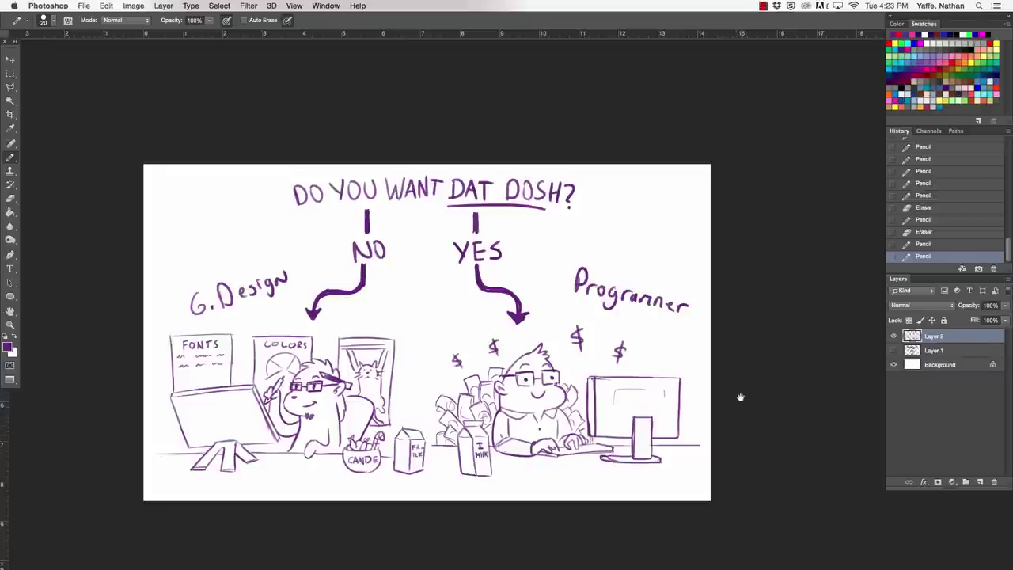
drag(740, 406, 711, 358)
key(z)
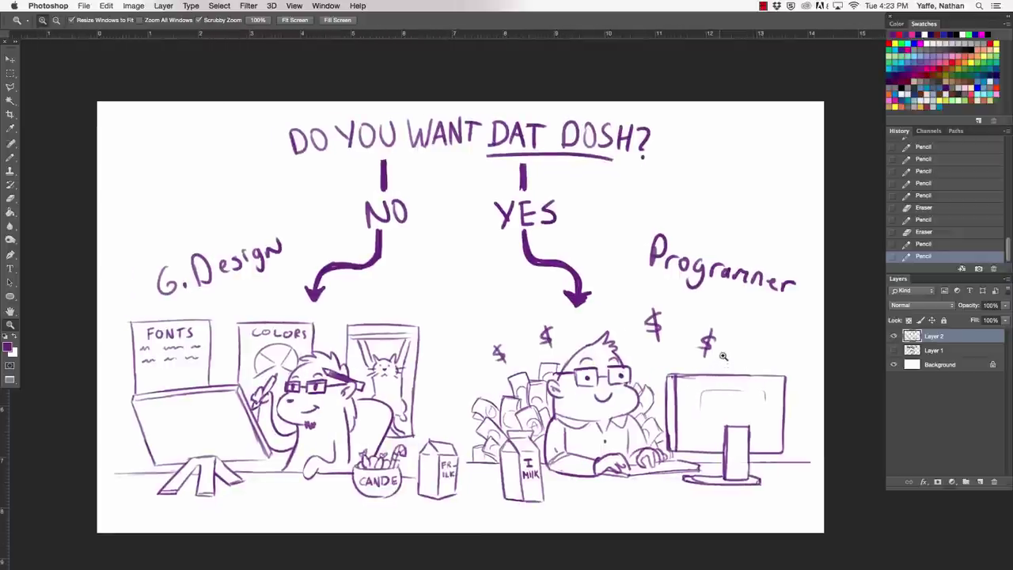
click(724, 354)
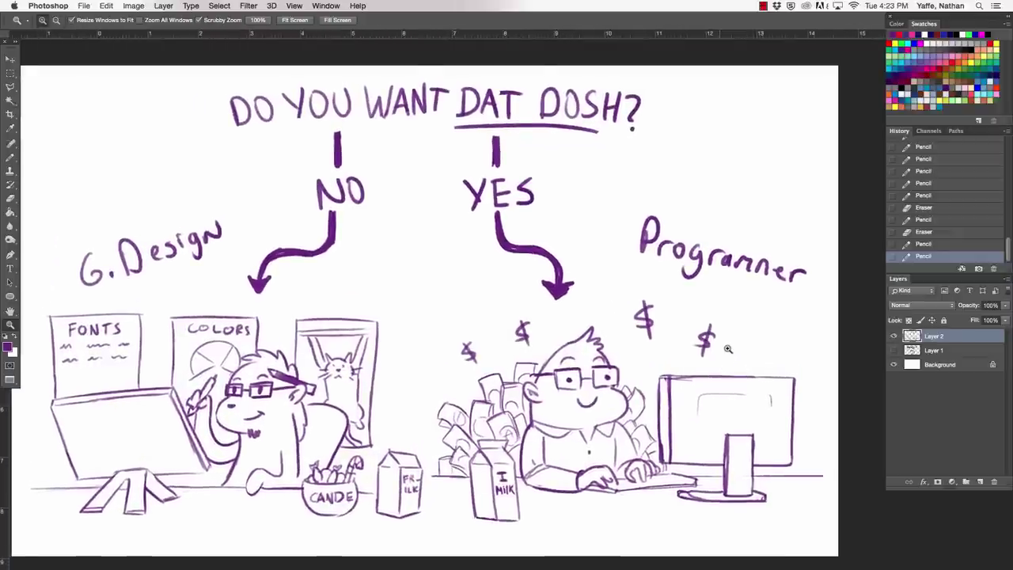
drag(727, 349, 740, 360)
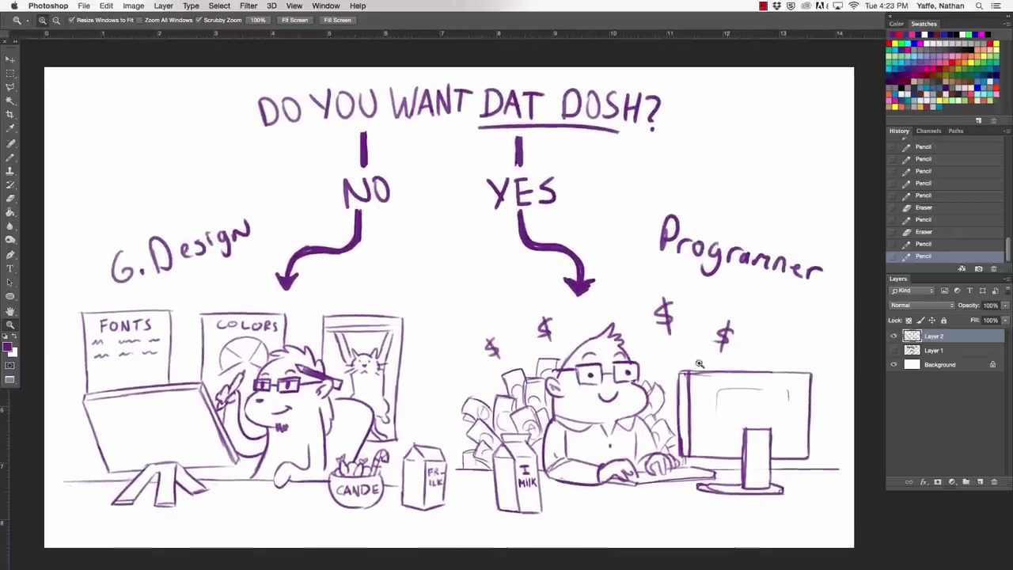
key(b)
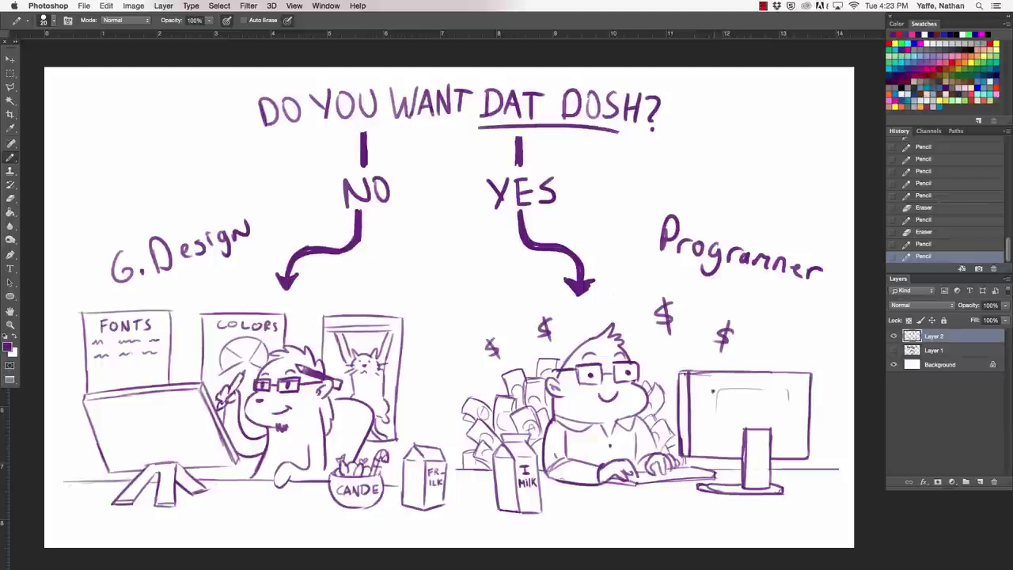
drag(758, 361, 754, 362)
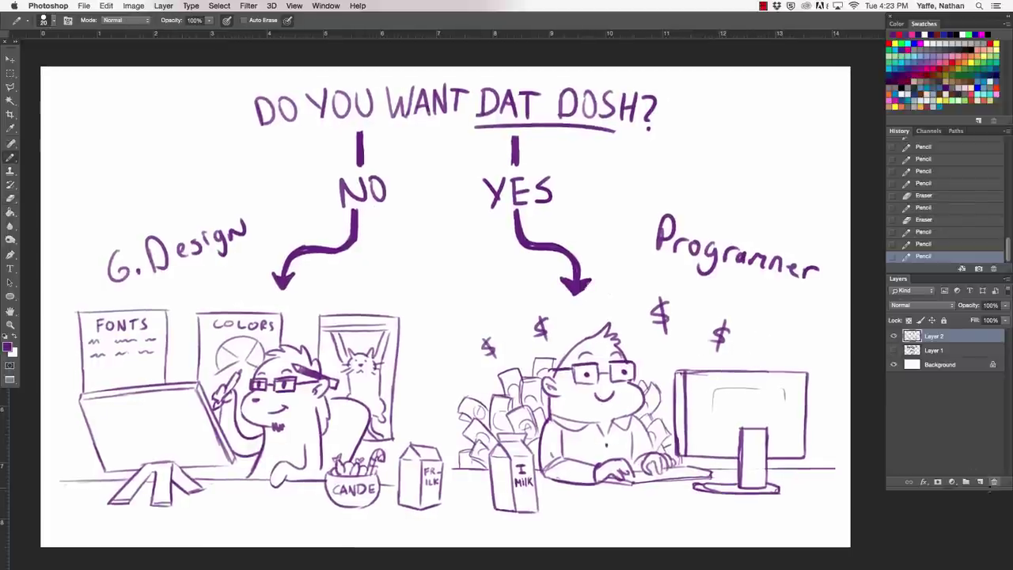
click(979, 481)
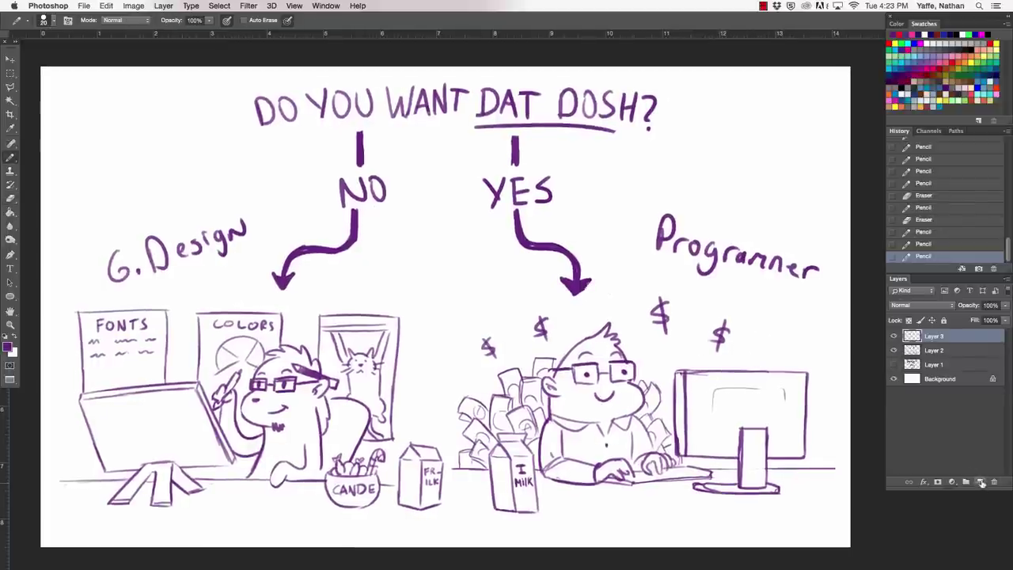
click(998, 82)
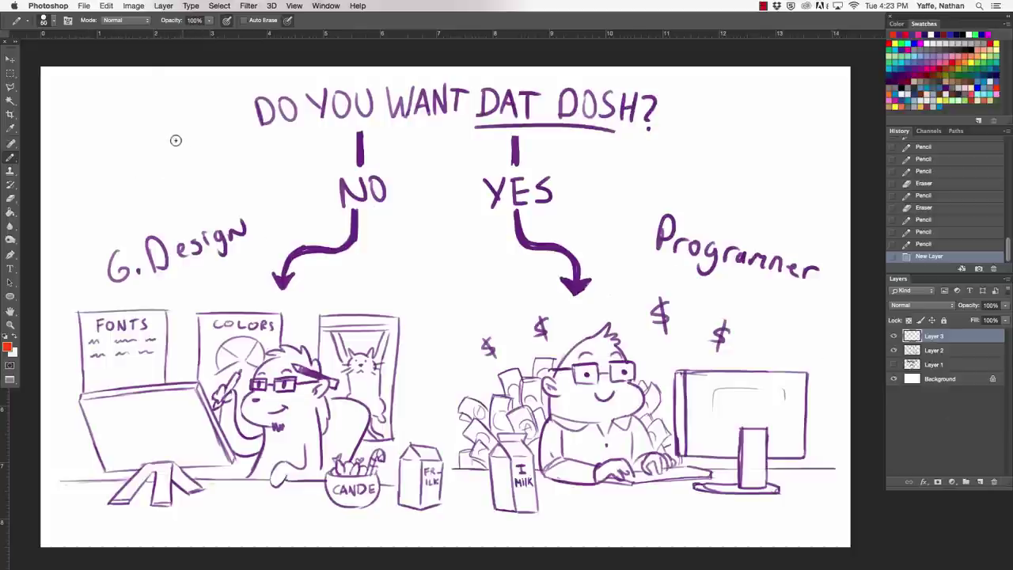
Step: Write "$OLV'D" in huge thick red letters across the whole flowchart on the new layer
mouse_move(181, 146)
mouse_down()
mouse_move(149, 420)
mouse_move(110, 348)
mouse_up()
drag(226, 168, 304, 209)
drag(268, 163, 226, 170)
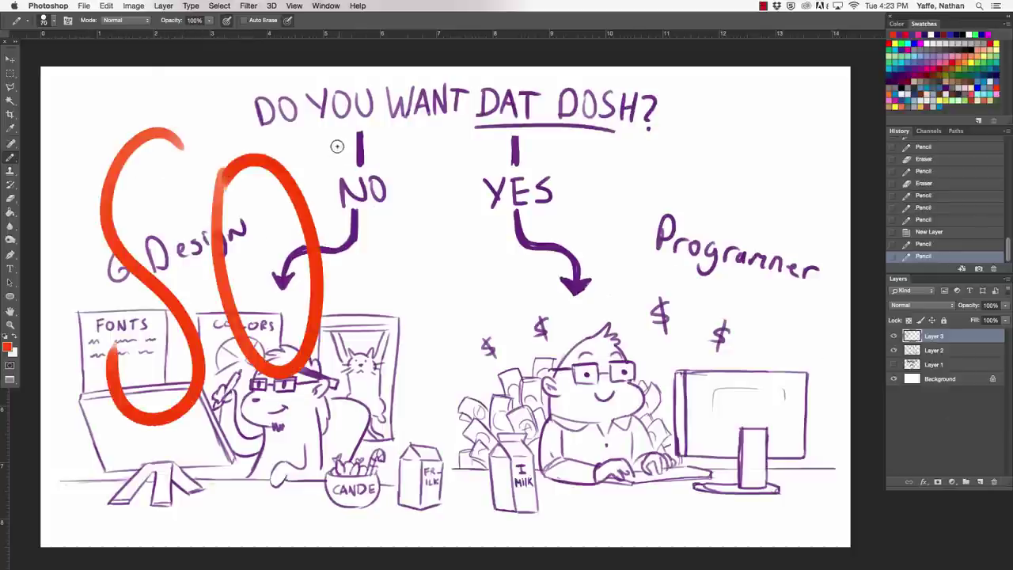
mouse_move(337, 145)
mouse_down()
mouse_move(443, 327)
mouse_move(457, 326)
mouse_up()
drag(143, 76, 172, 507)
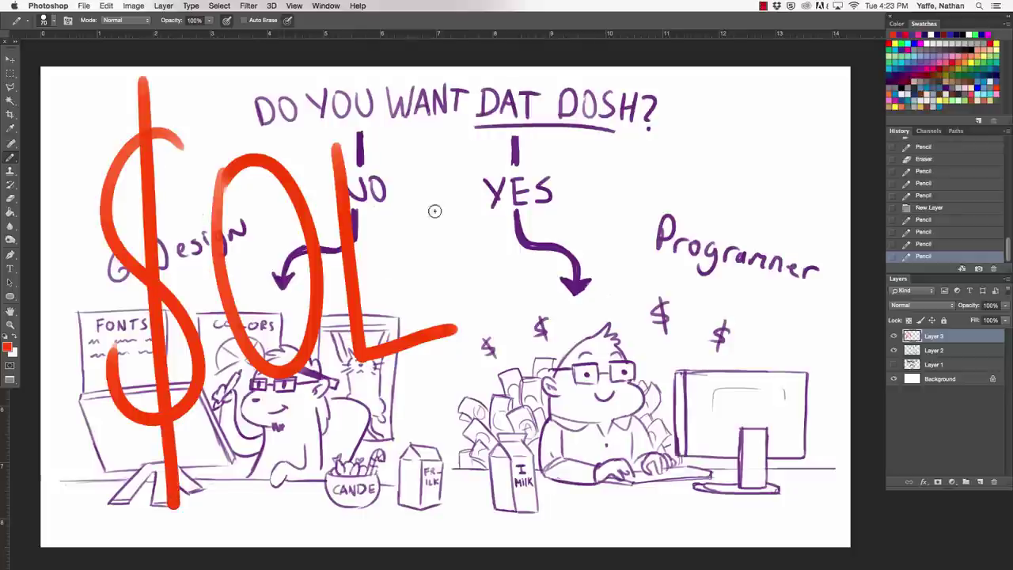
drag(411, 138, 497, 348)
drag(497, 348, 526, 131)
drag(551, 99, 553, 182)
mouse_move(597, 121)
mouse_down()
mouse_move(614, 176)
mouse_move(626, 339)
mouse_up()
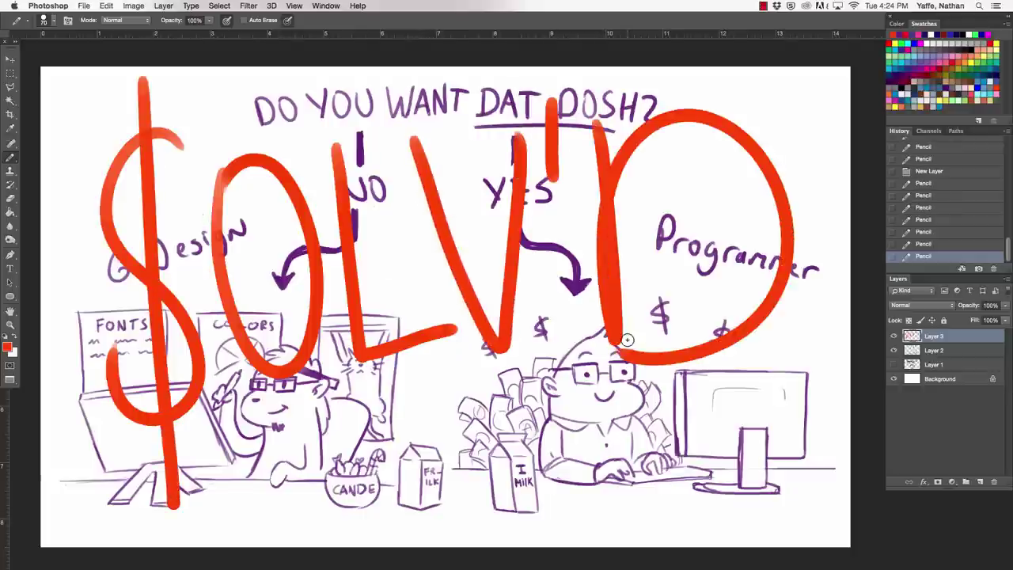